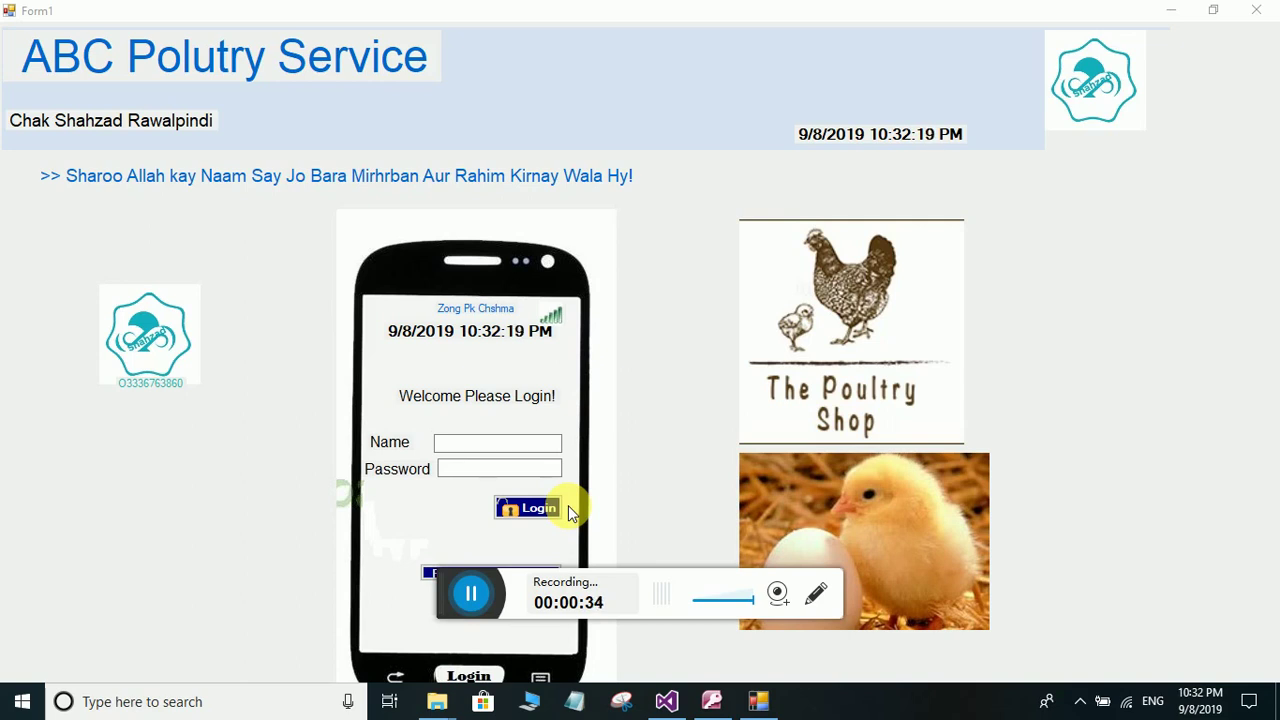
- Log in to the admin panel with the account username and password
click(483, 444)
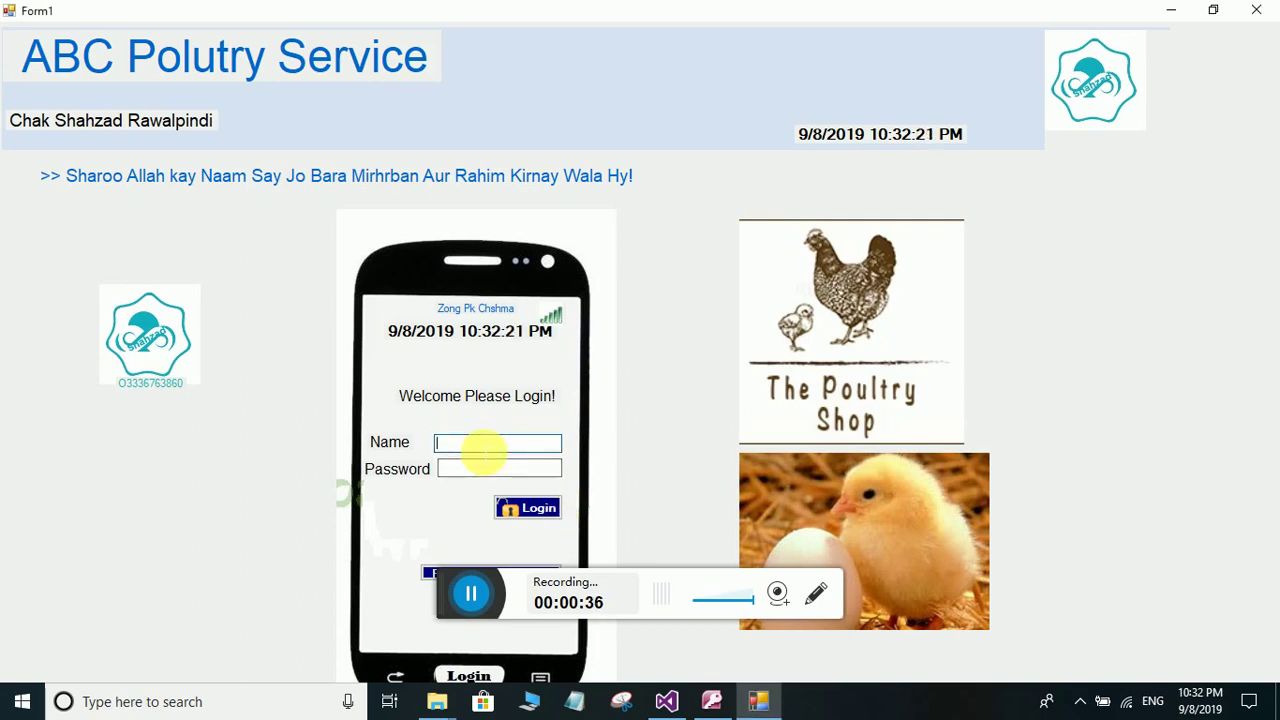
text(abc)
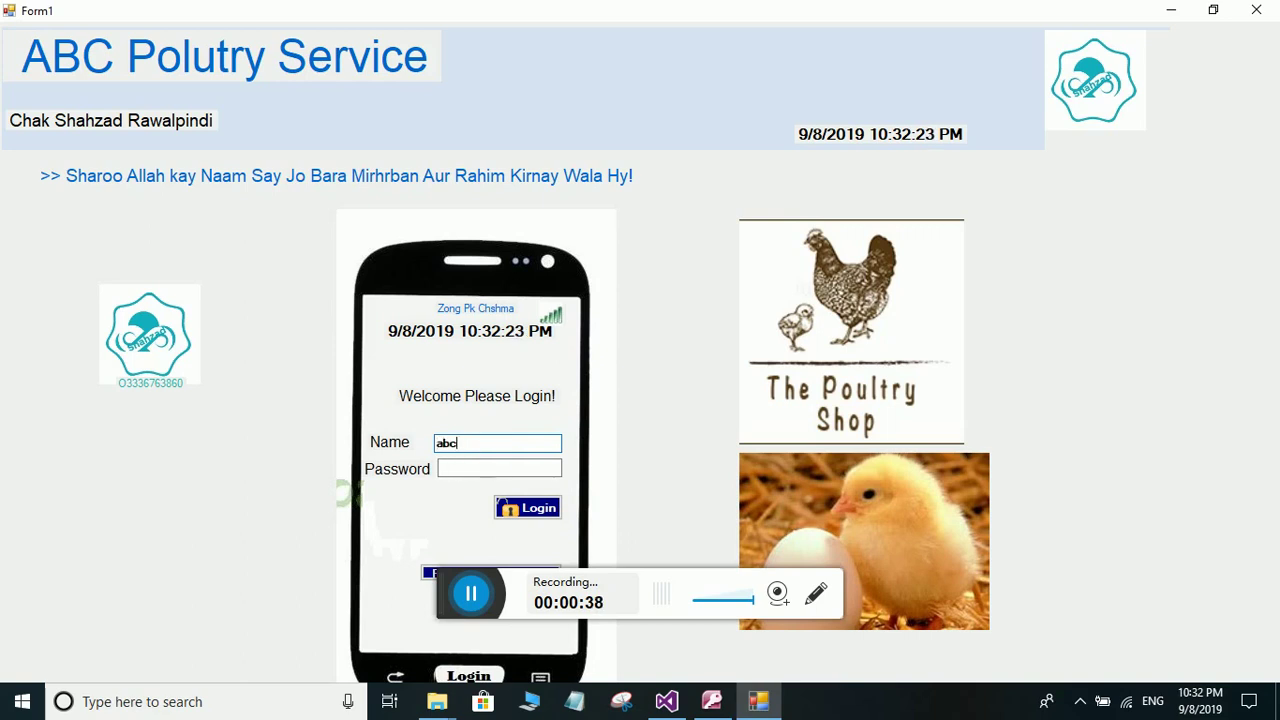
key(Tab)
text(abc)
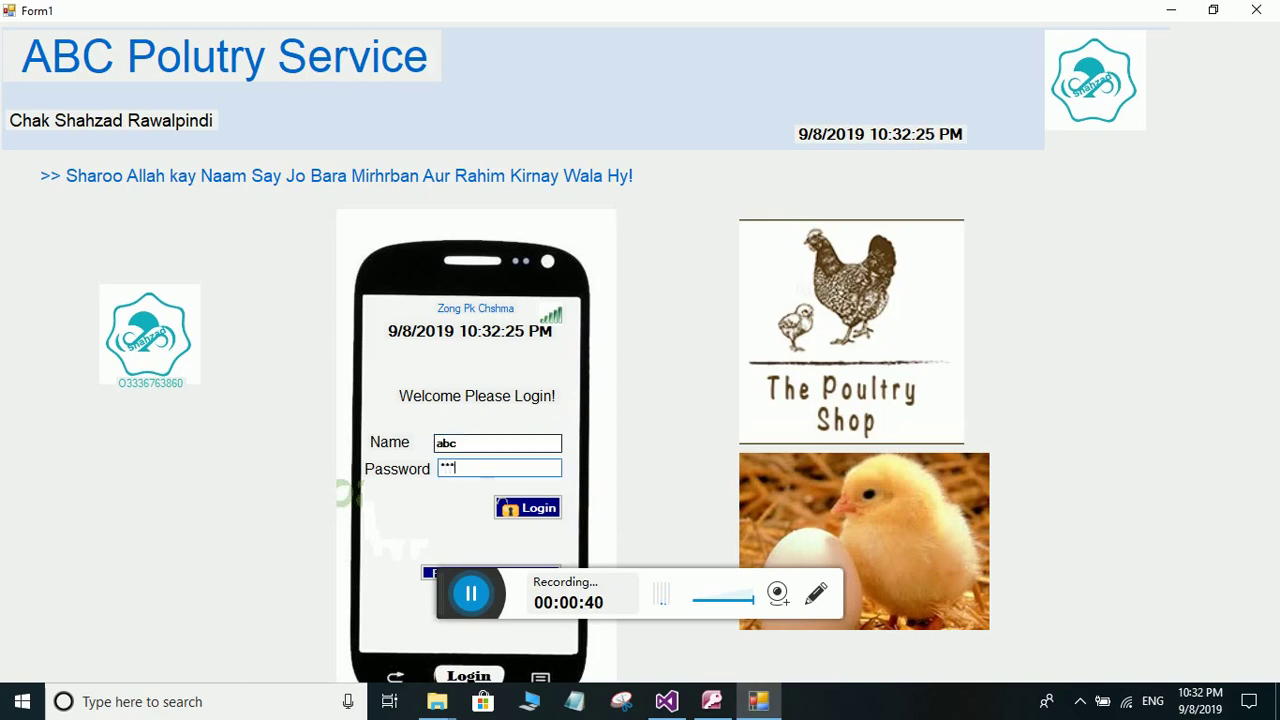
key(Return)
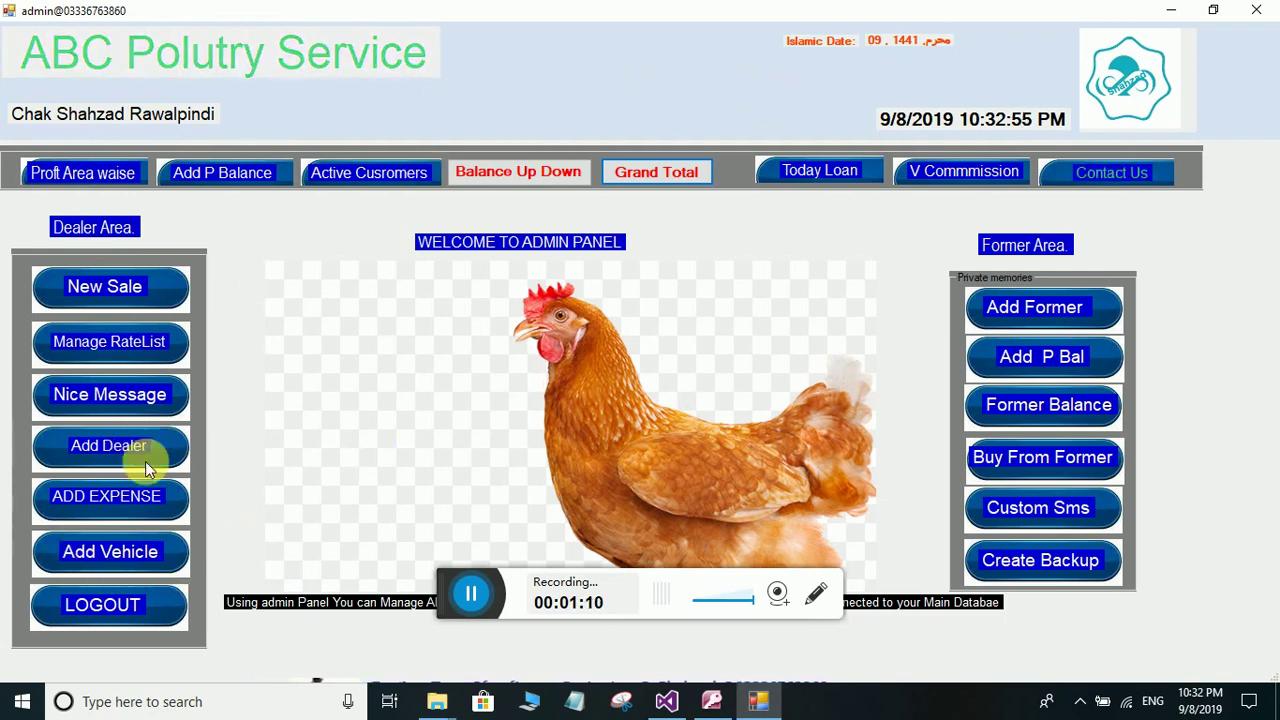
- Add a customer with their name, area Lahore and phone number, and save the record
click(108, 449)
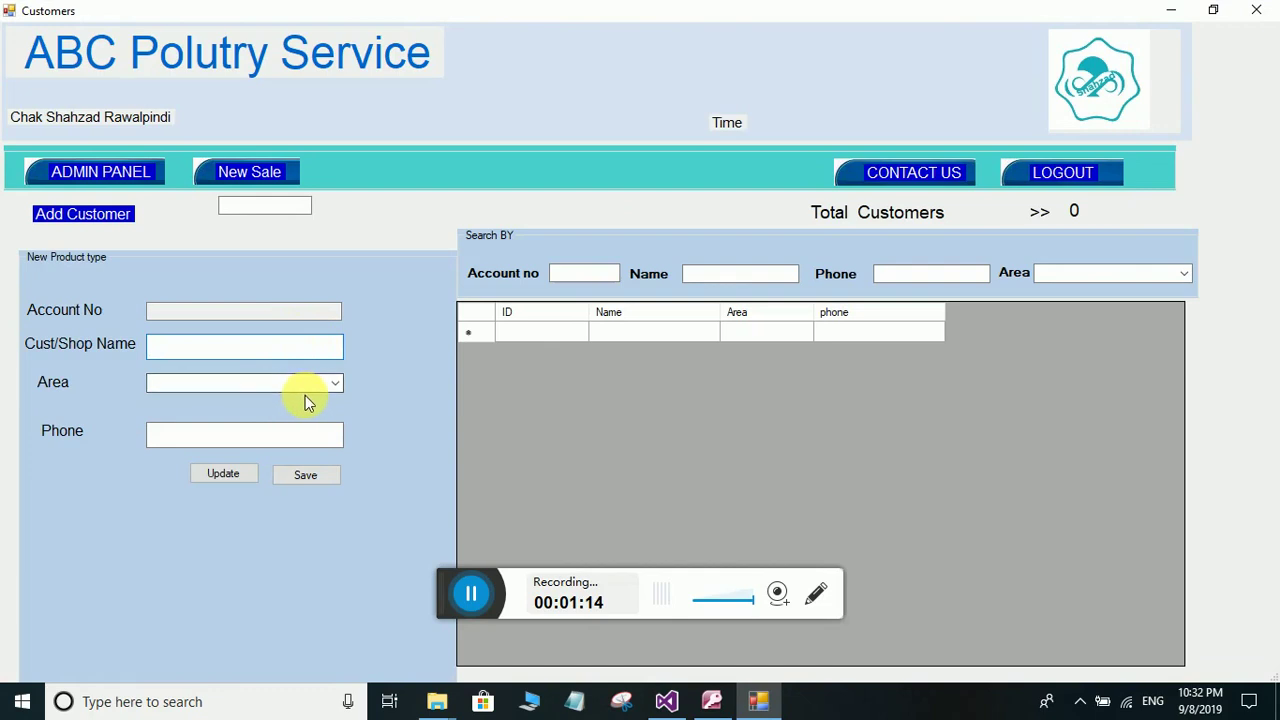
click(333, 385)
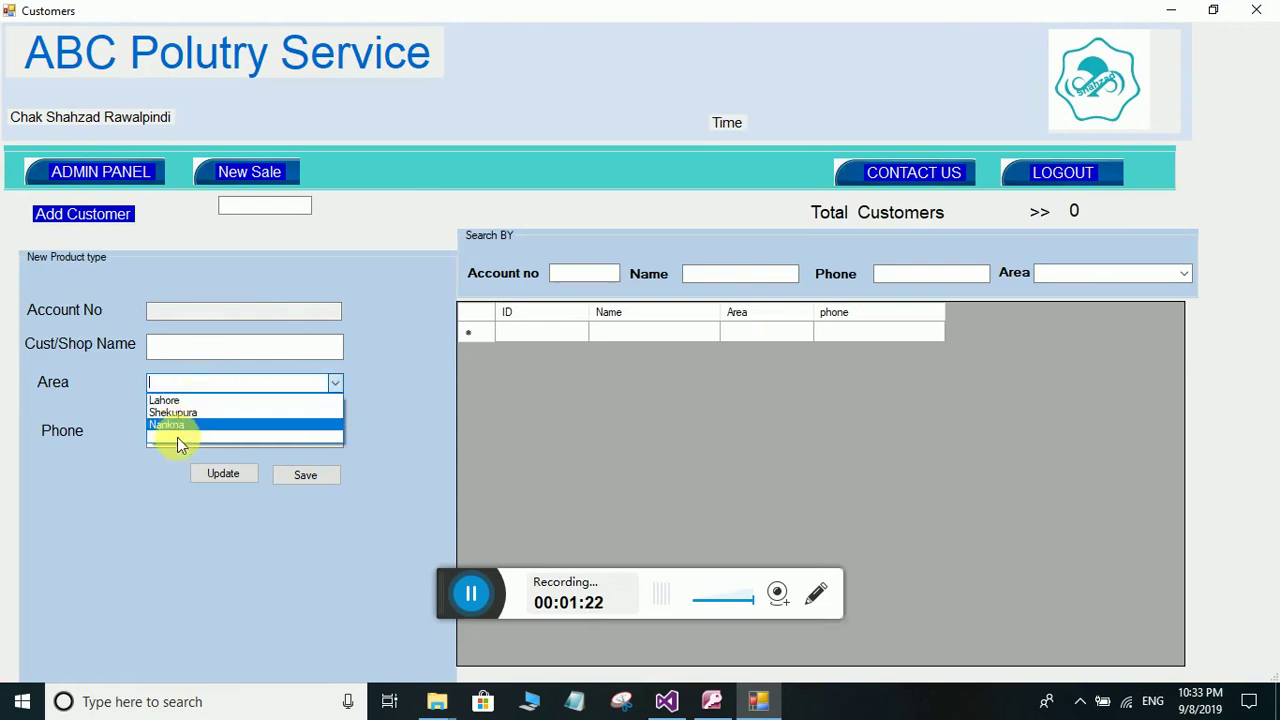
click(357, 380)
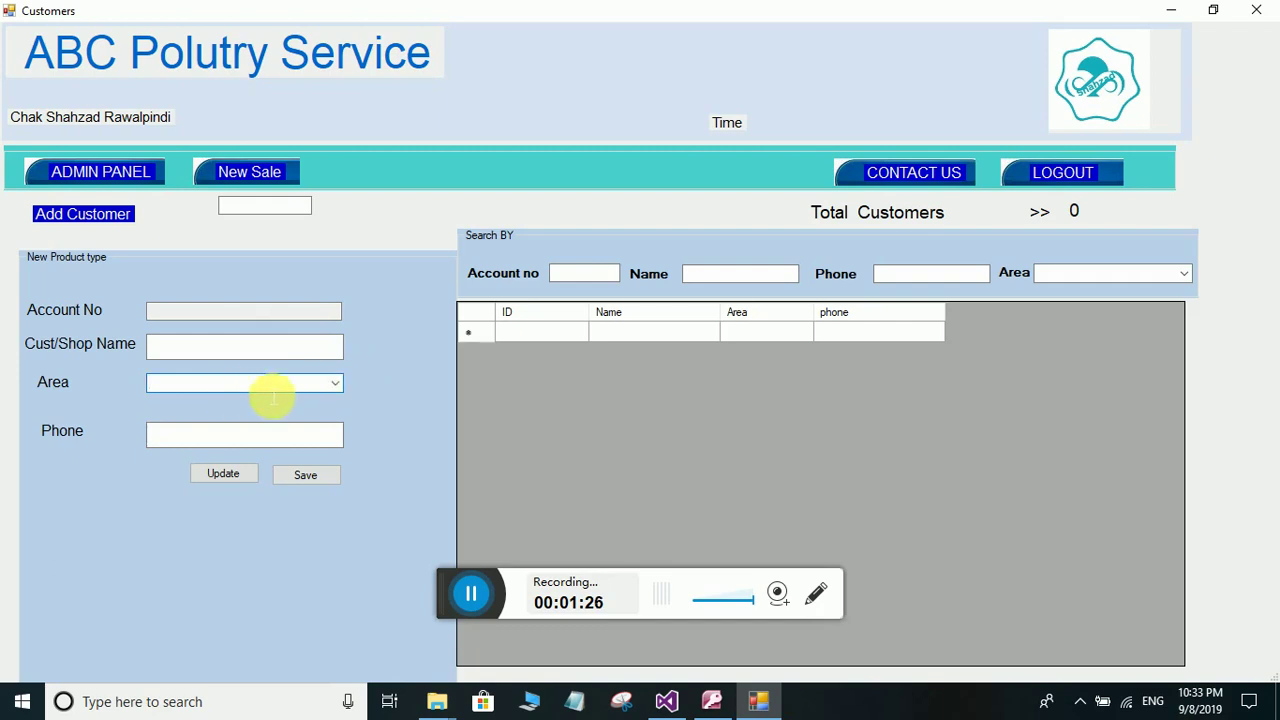
click(230, 347)
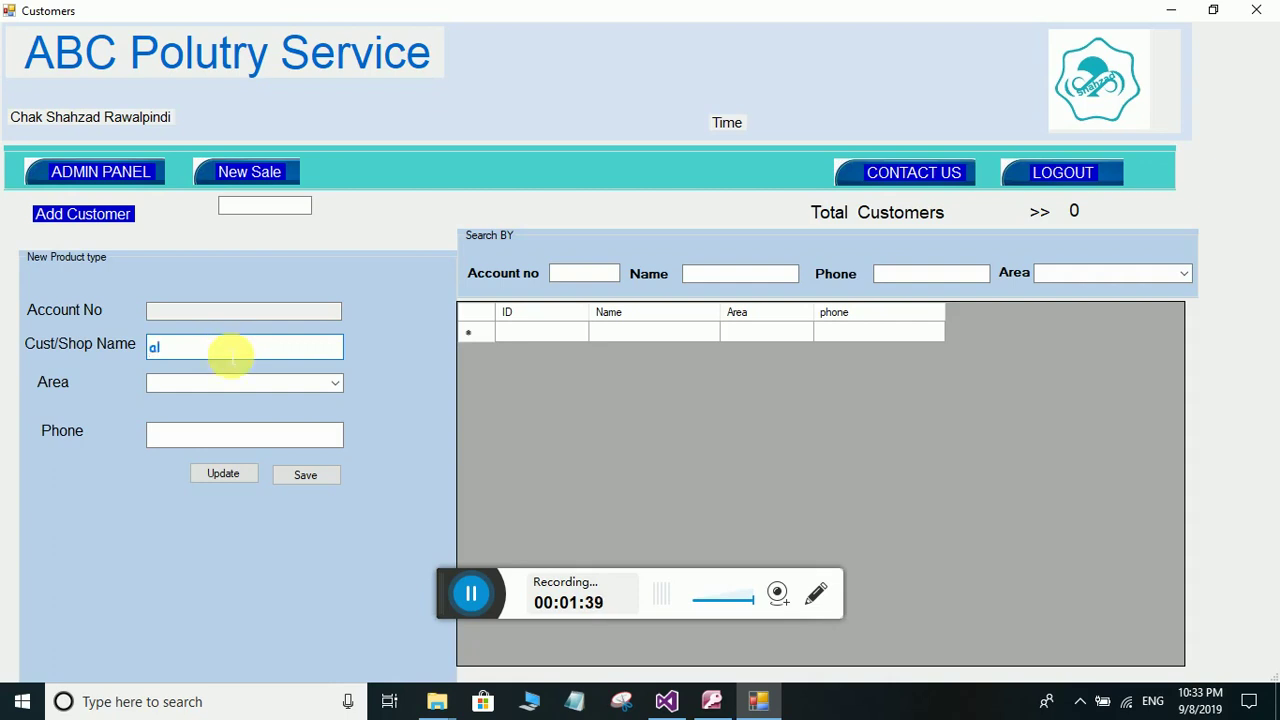
text(hamad)
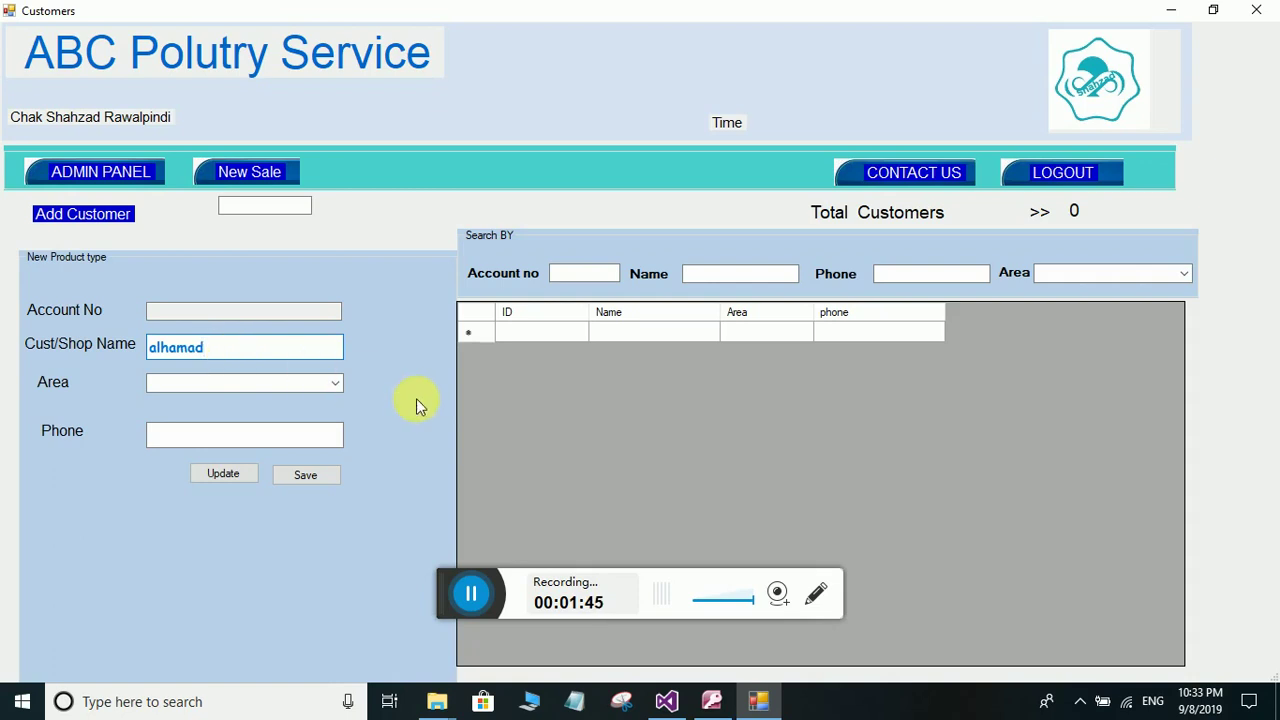
click(338, 383)
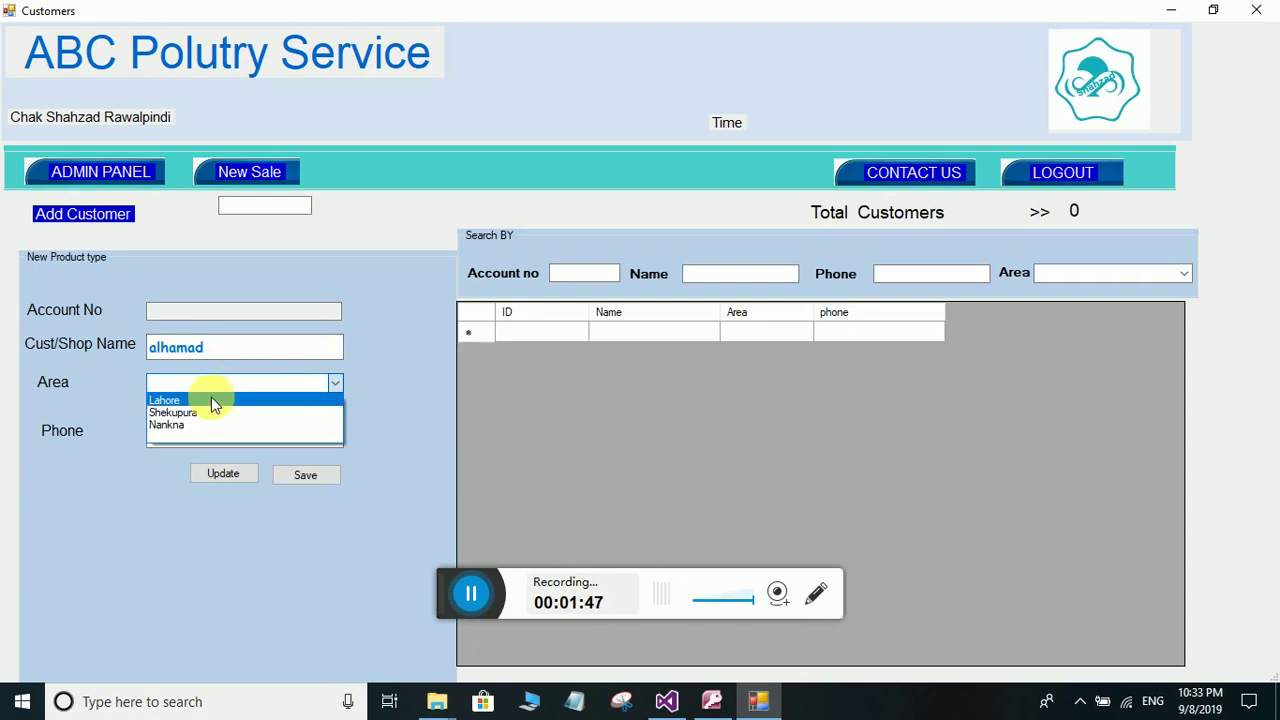
click(211, 400)
click(213, 435)
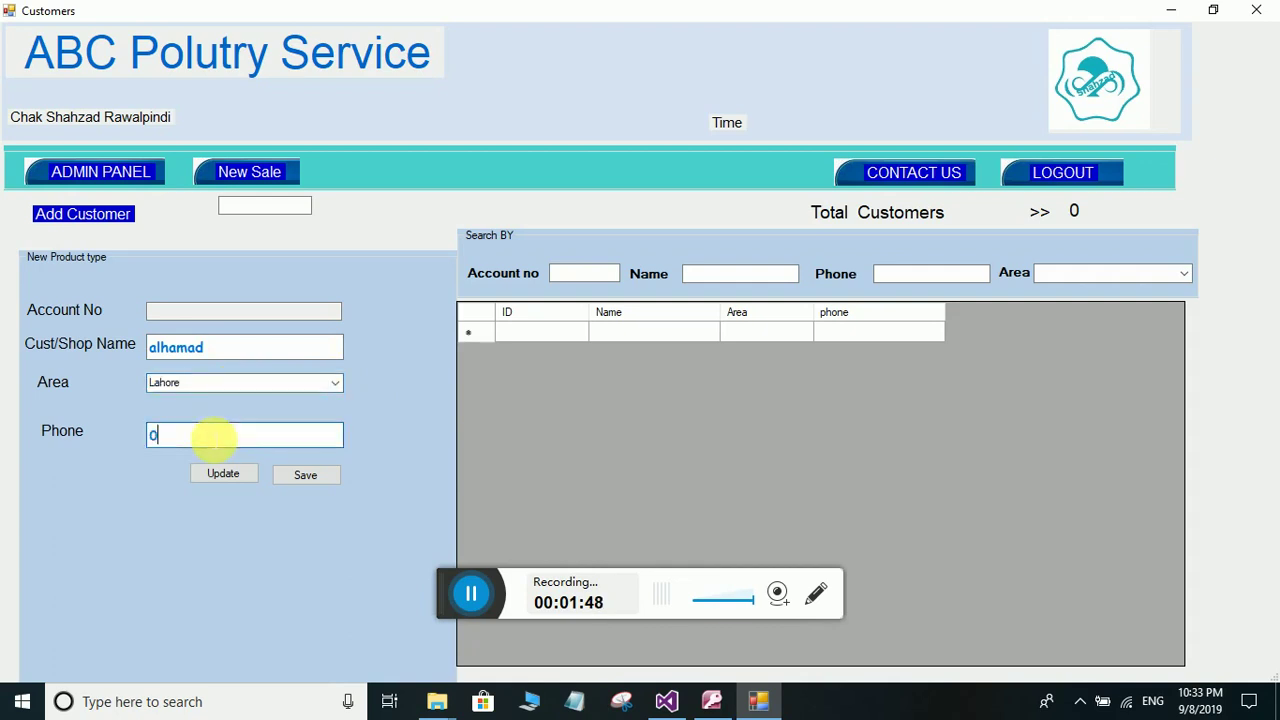
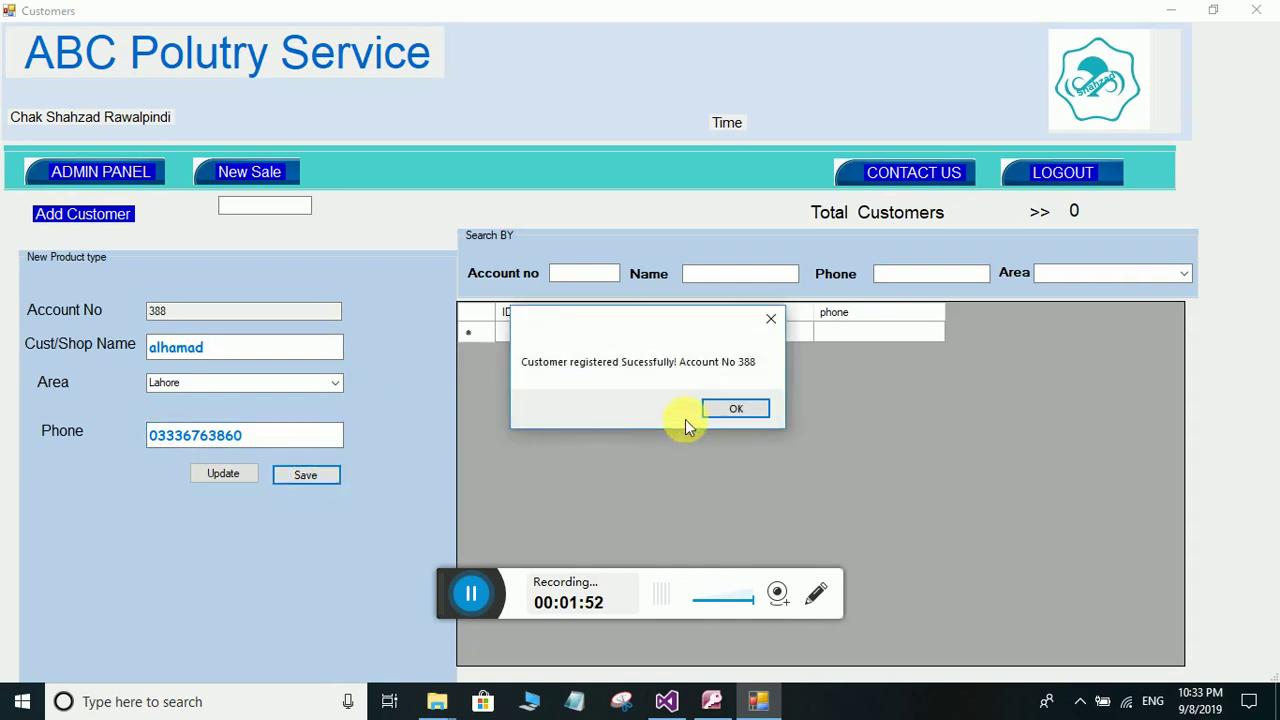
click(714, 410)
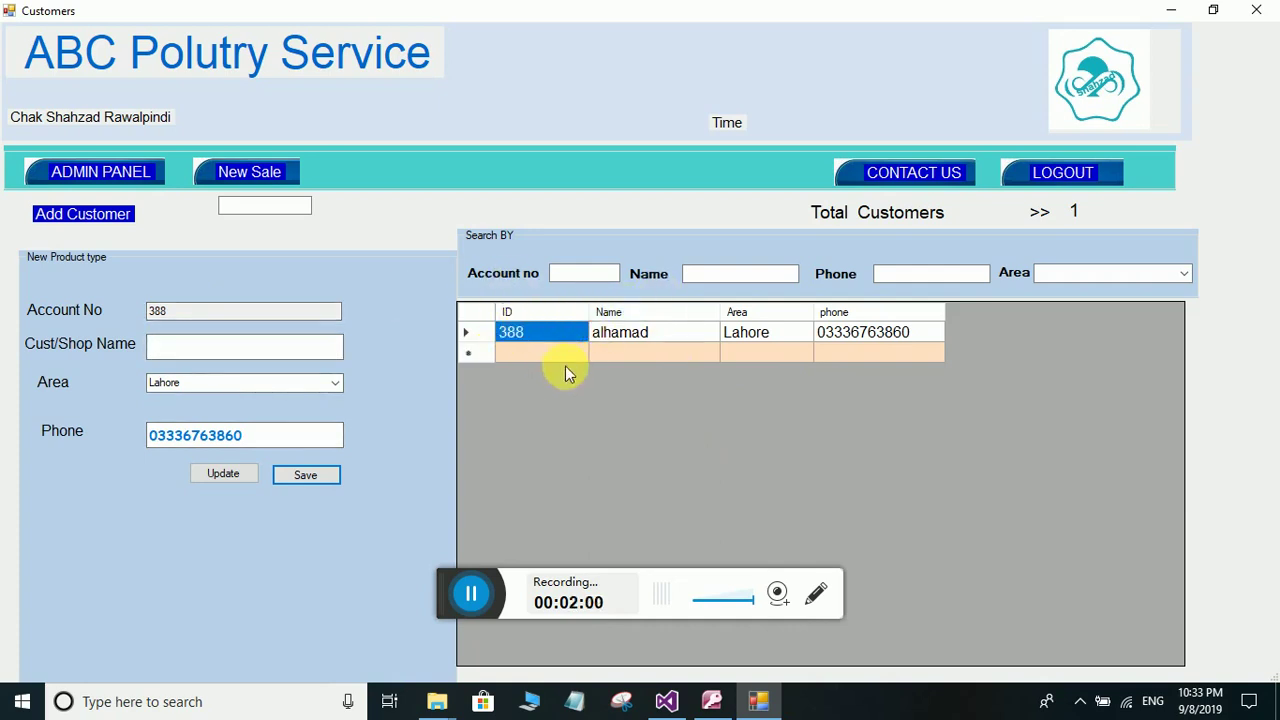
- Register 'Bismillah chiken shop' in Nankna, changing the phone's last digit to 1
click(231, 348)
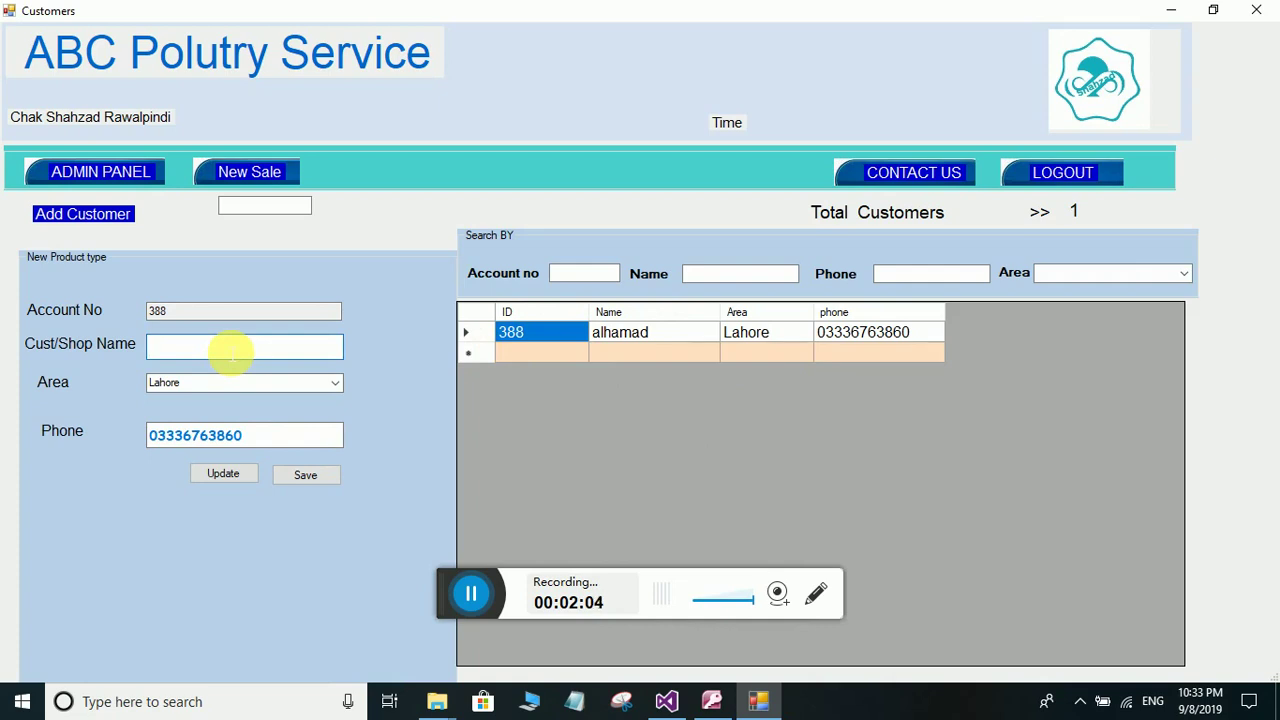
text(Bismilla)
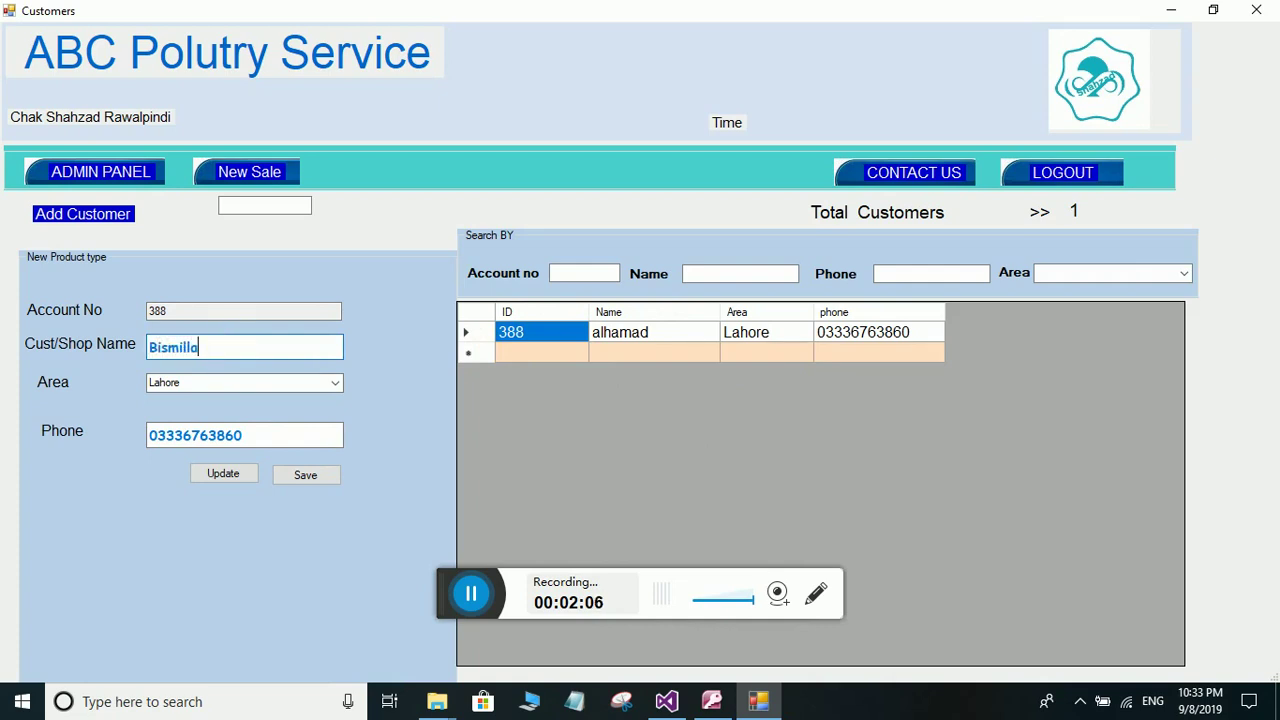
text(h chiken shop)
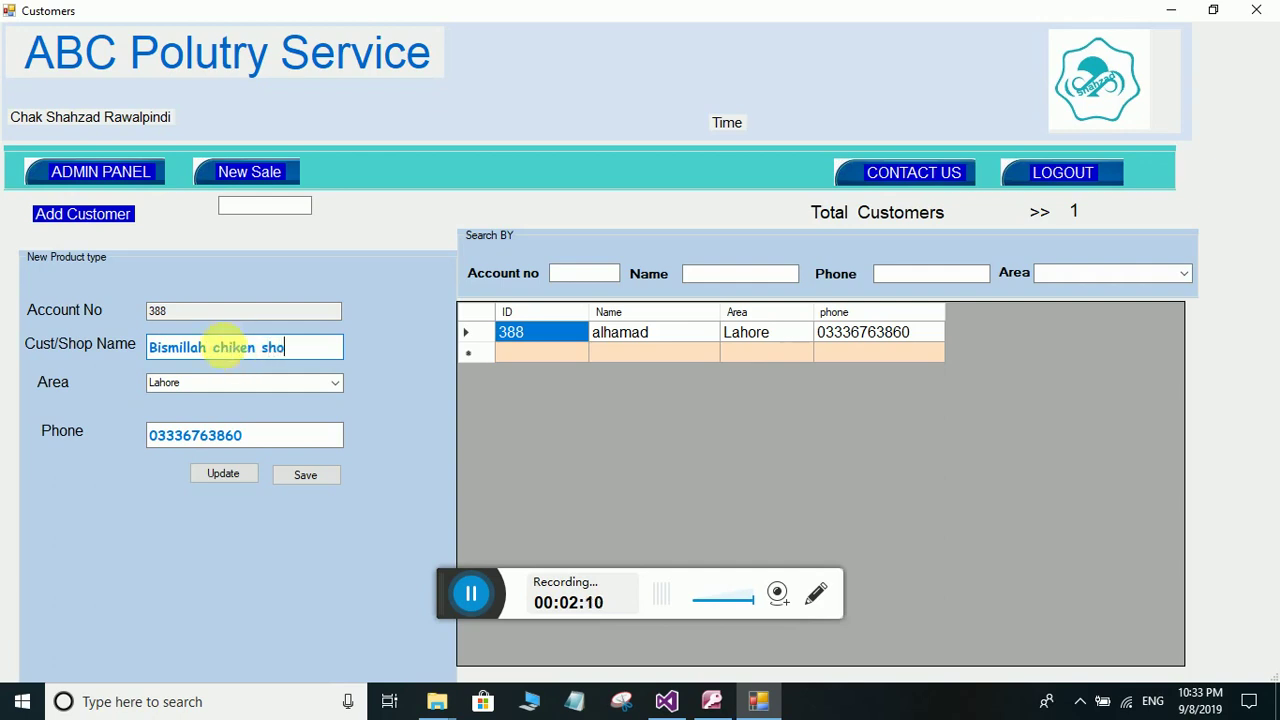
click(335, 385)
click(242, 424)
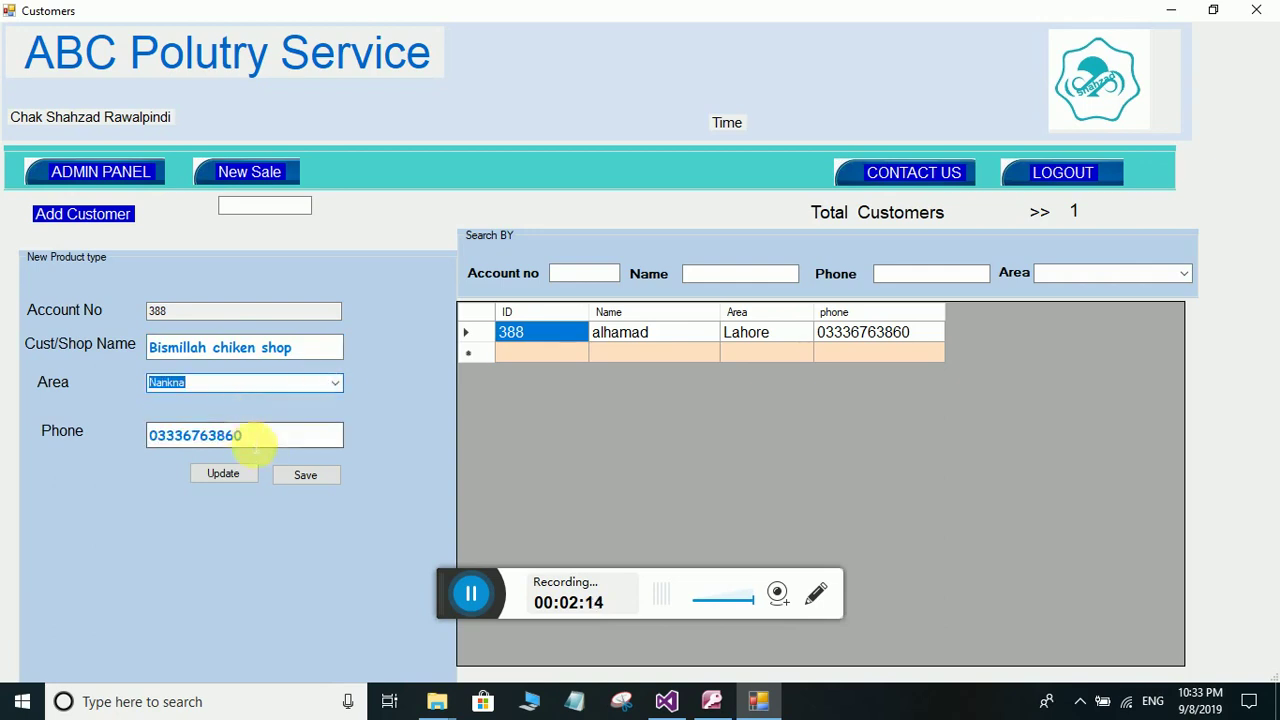
click(252, 436)
key(shift+Left)
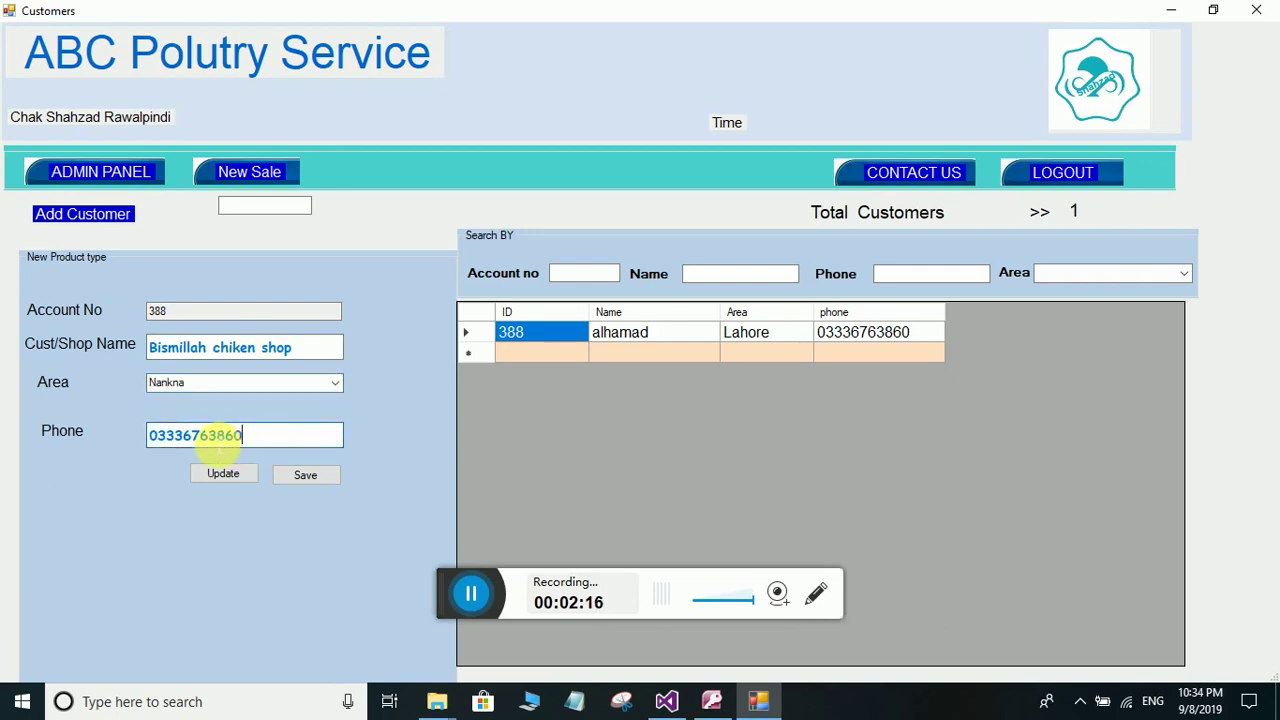
key(BackSpace)
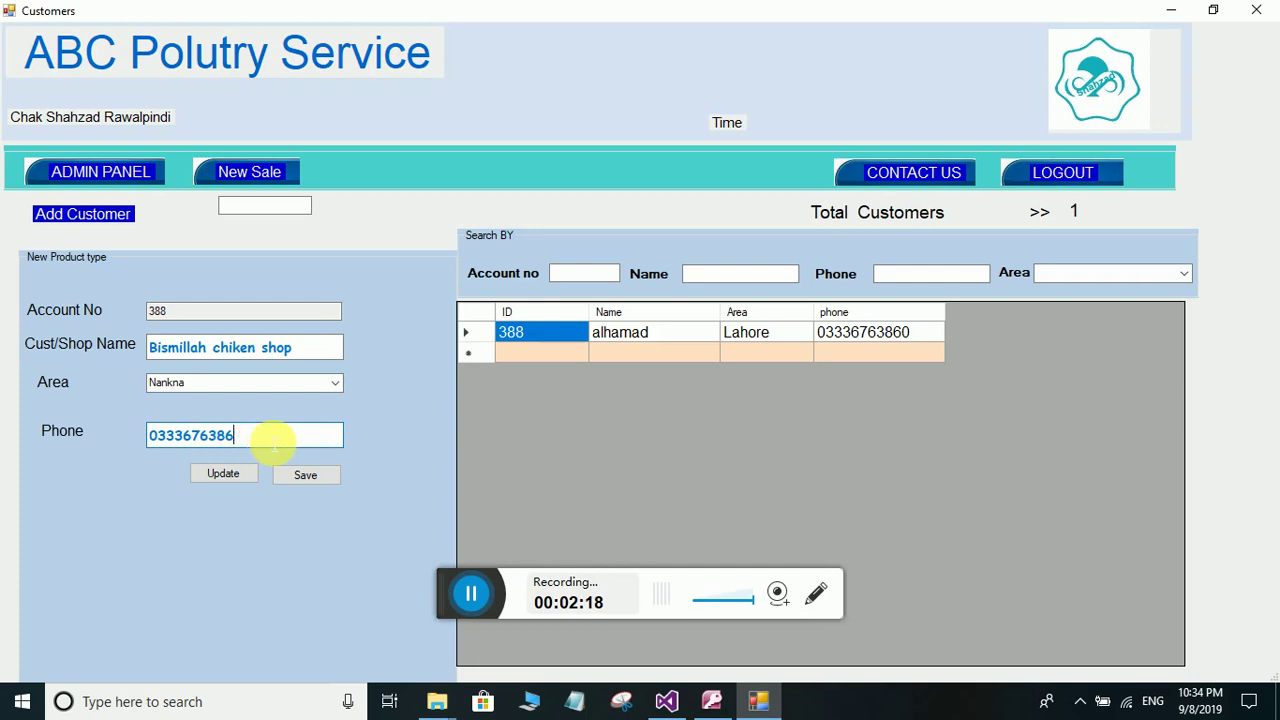
text(1)
click(326, 478)
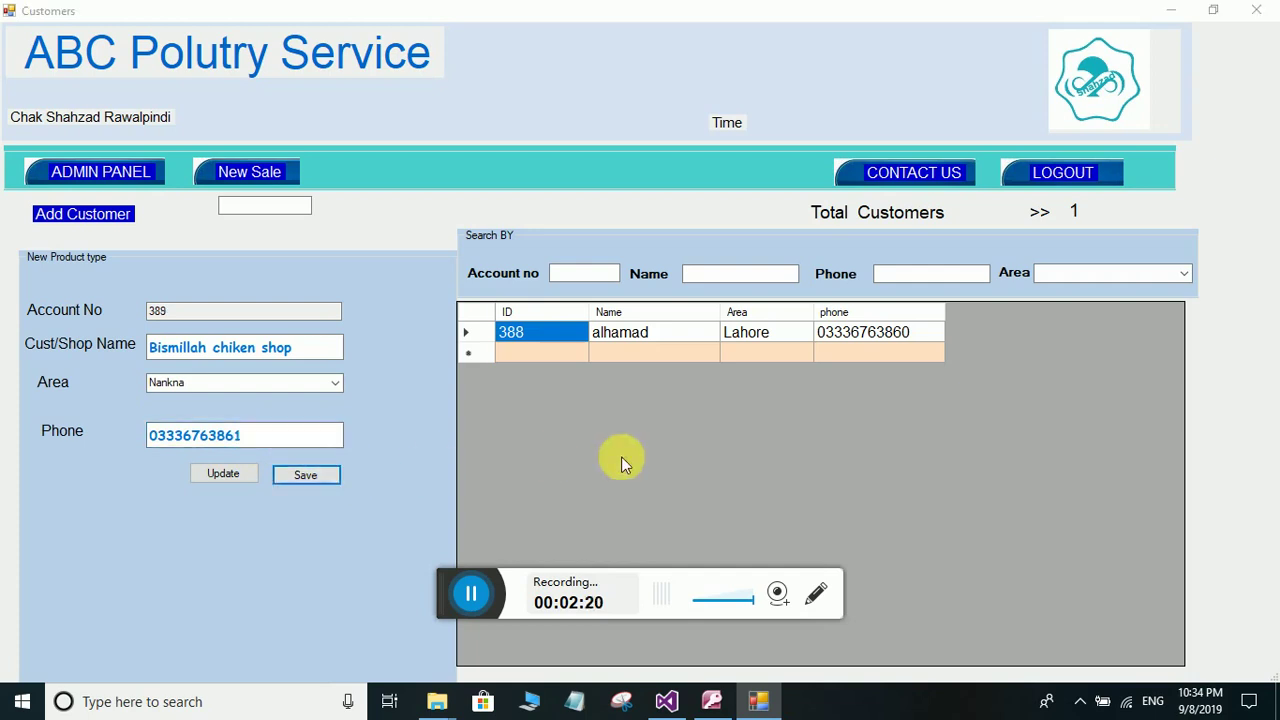
click(720, 409)
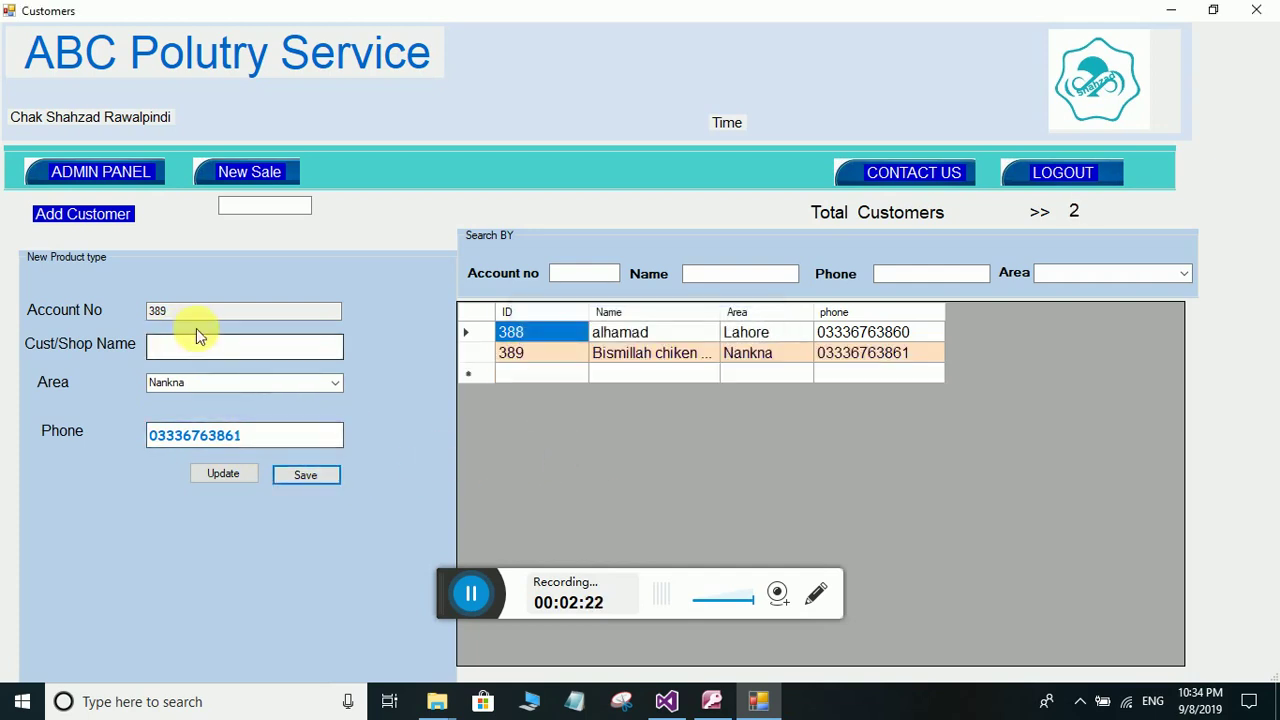
- Register another customer in Shekupura, changing the phone's last digit to 2
click(213, 349)
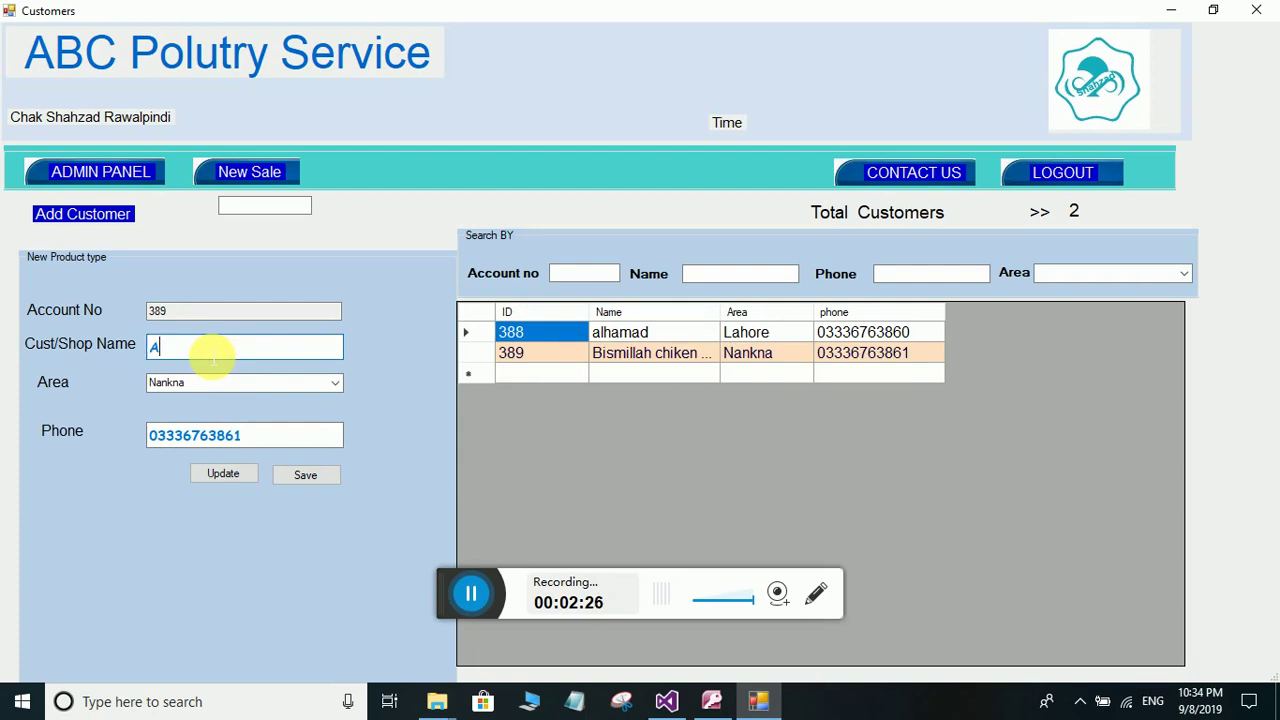
text(Asif)
click(331, 382)
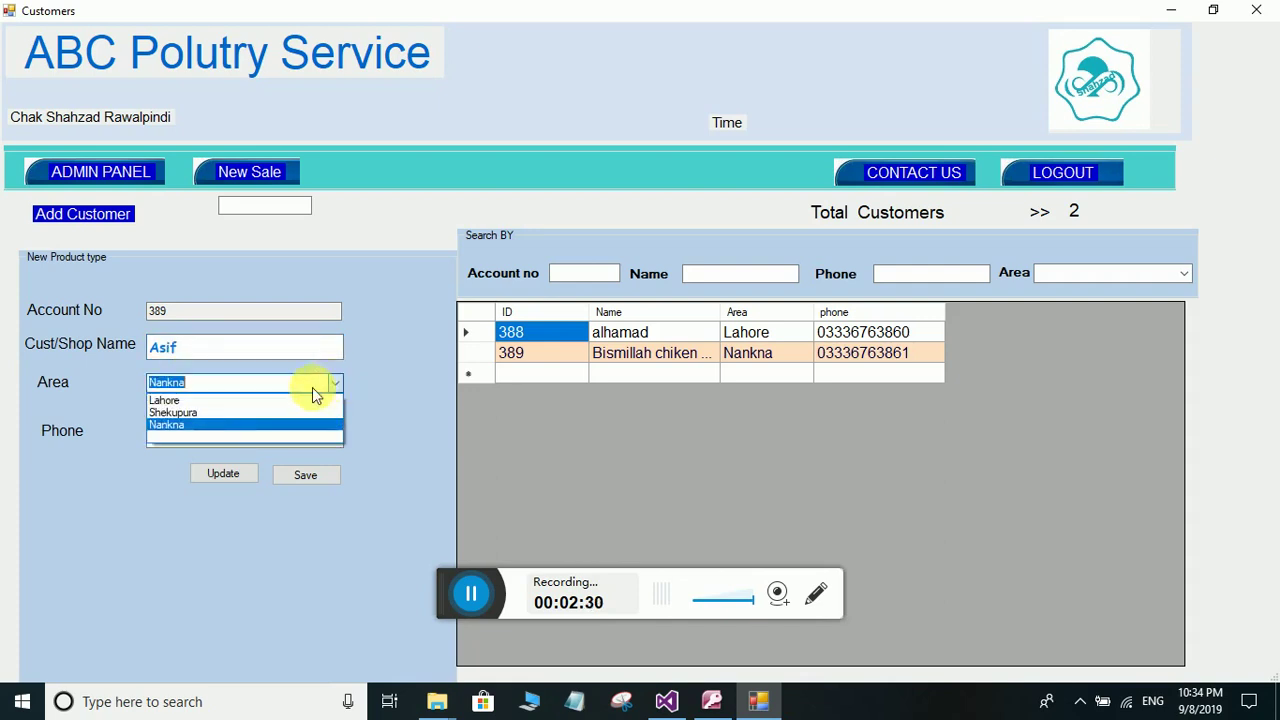
click(172, 412)
drag(246, 433, 236, 437)
text(2)
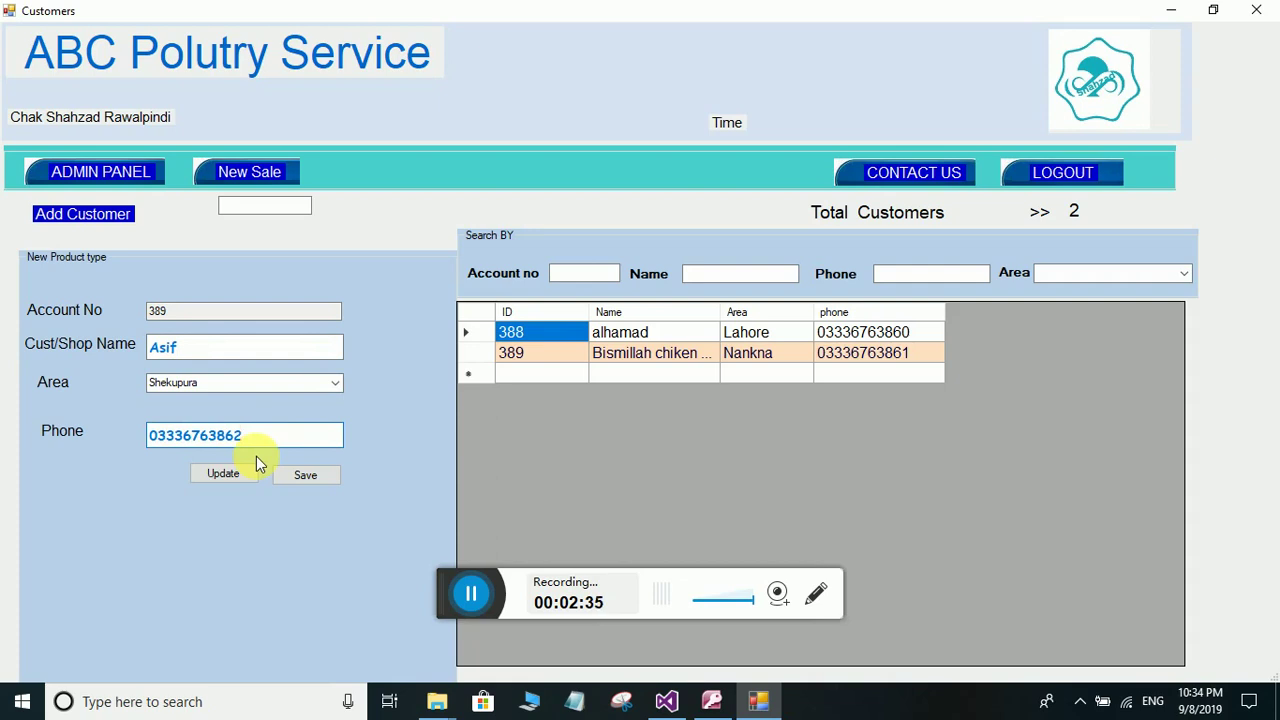
click(331, 472)
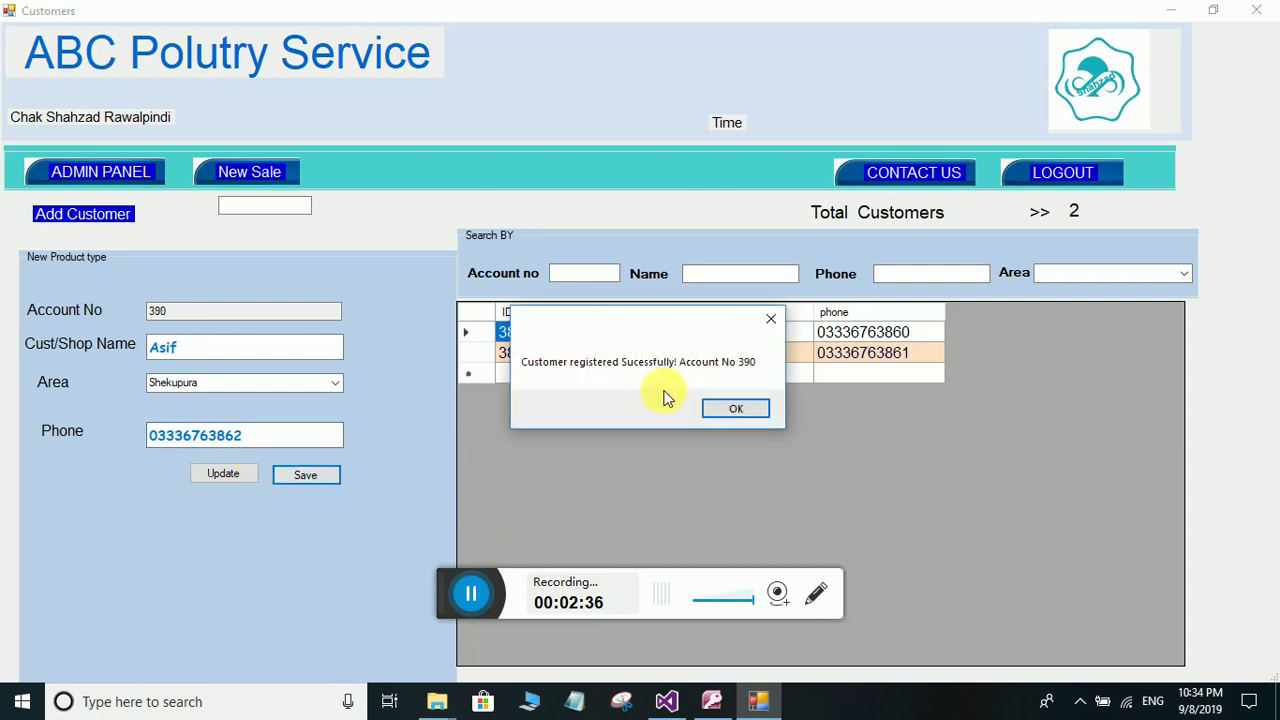
click(714, 406)
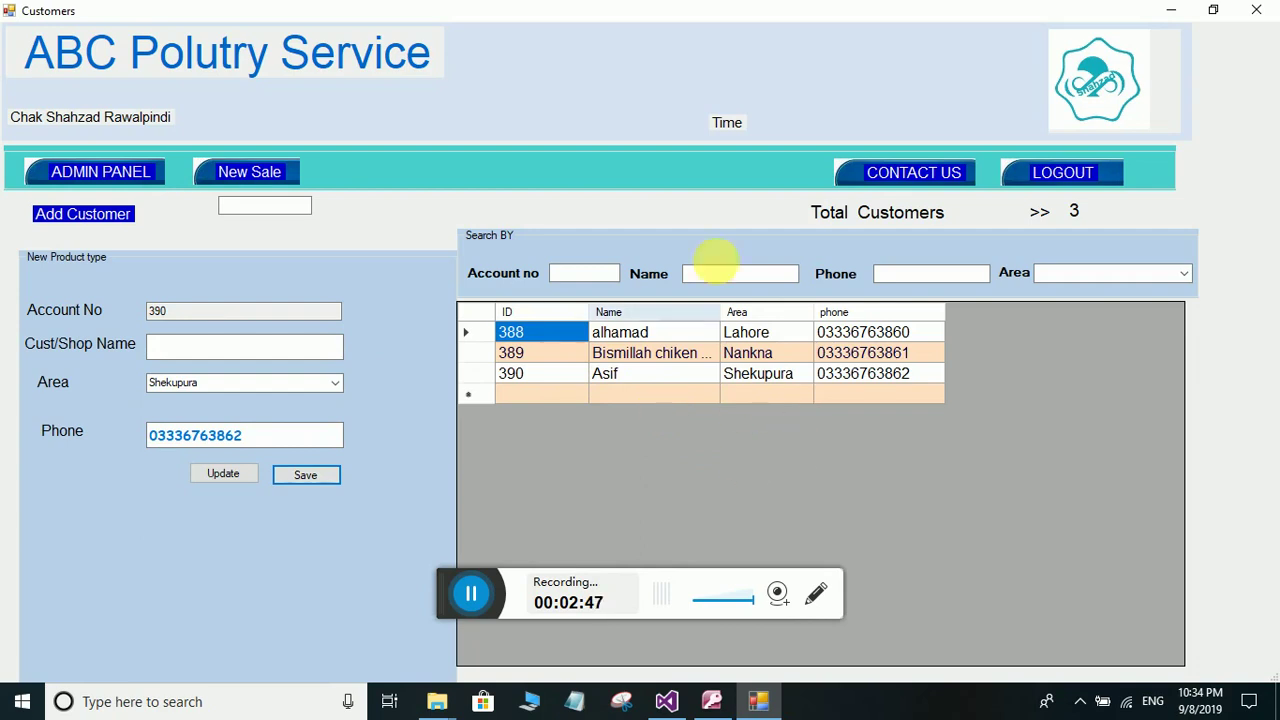
- Filter the customer list by Lahore, Shekupura and Nankna, then return to the admin panel
click(1181, 274)
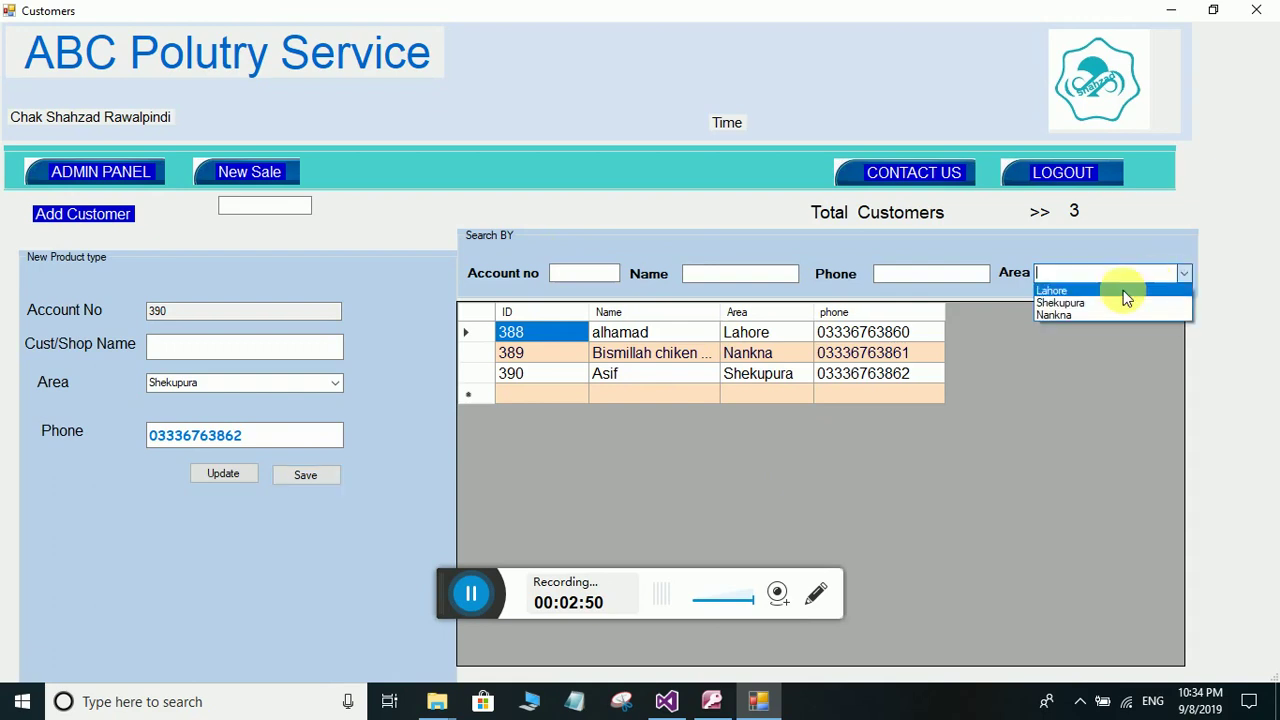
click(1060, 290)
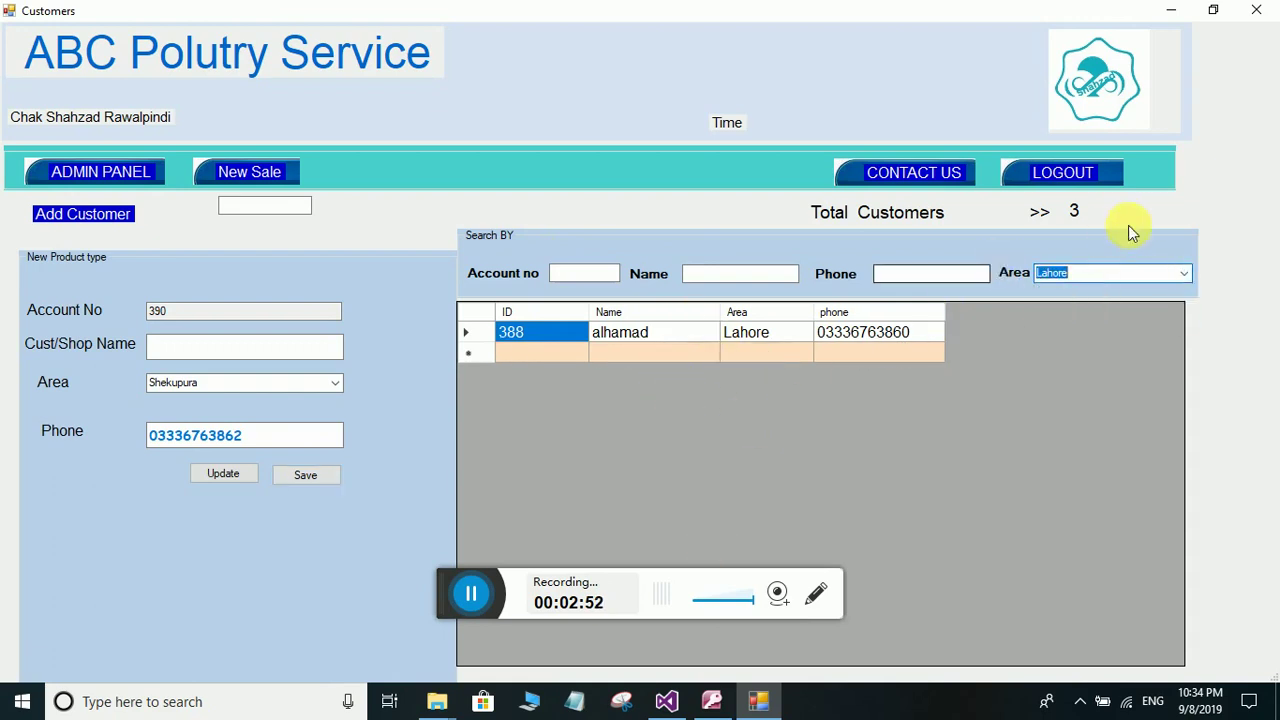
click(1184, 278)
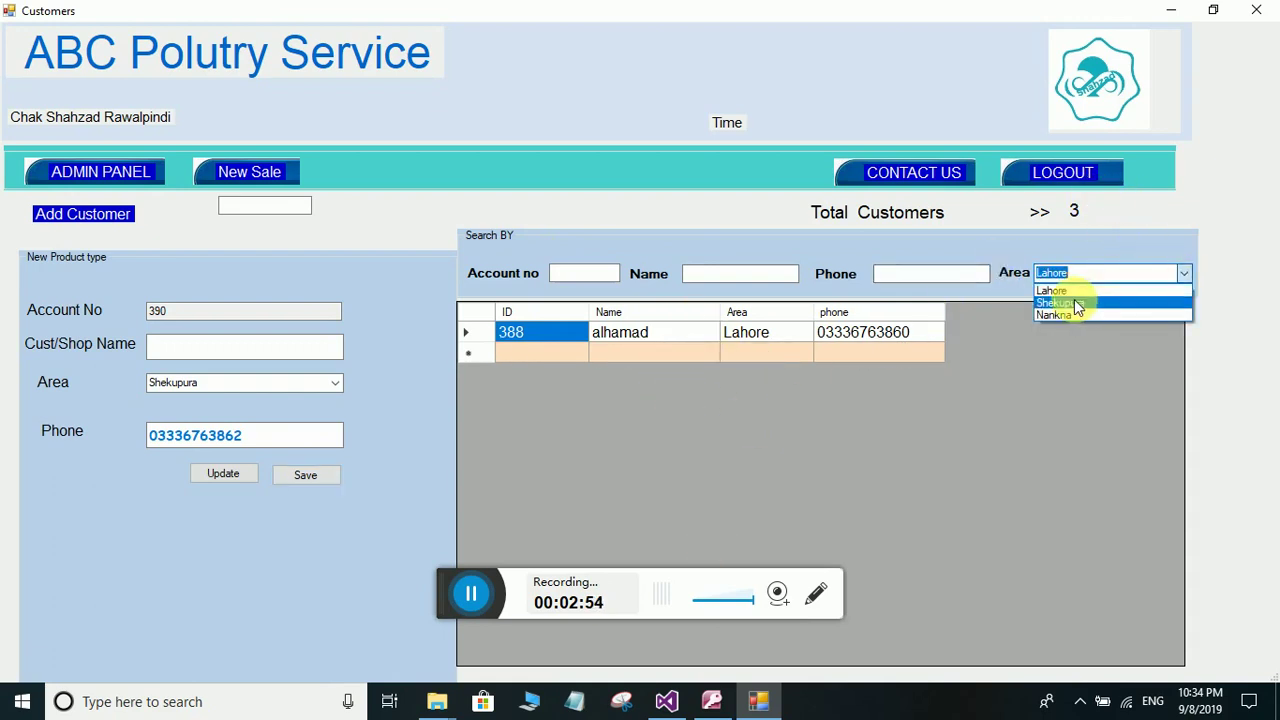
click(1074, 298)
click(1180, 276)
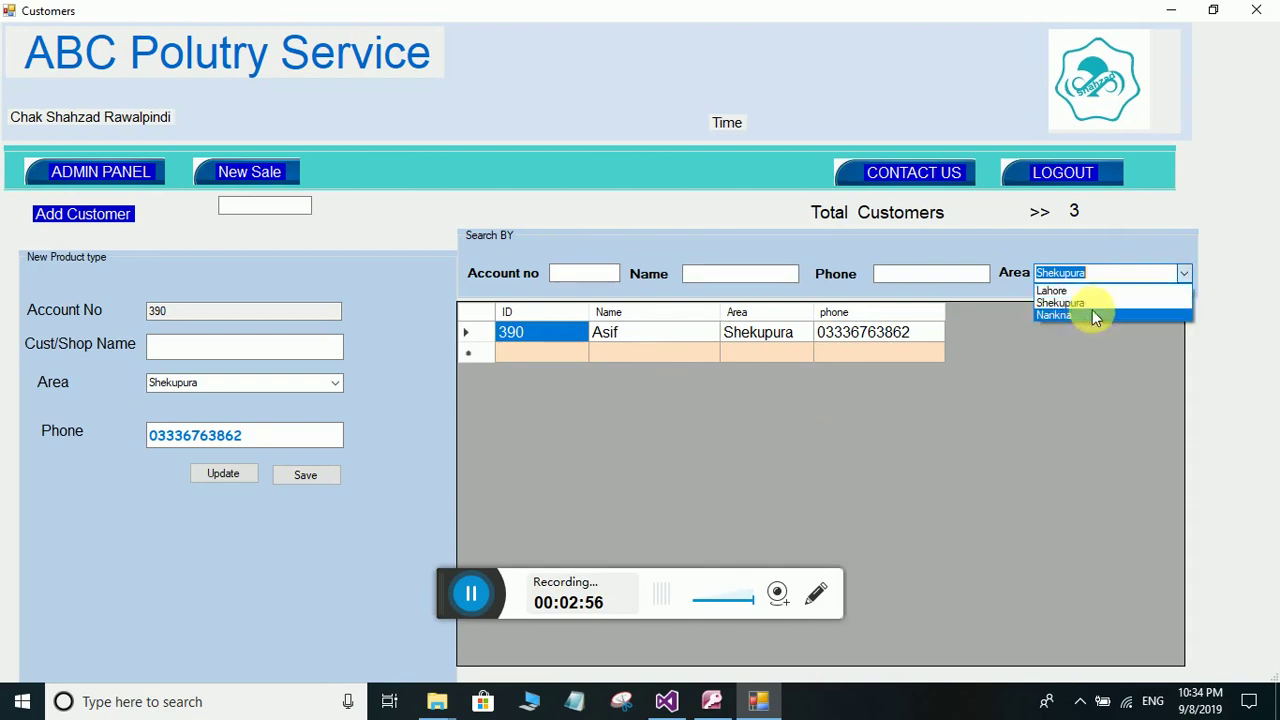
click(1092, 310)
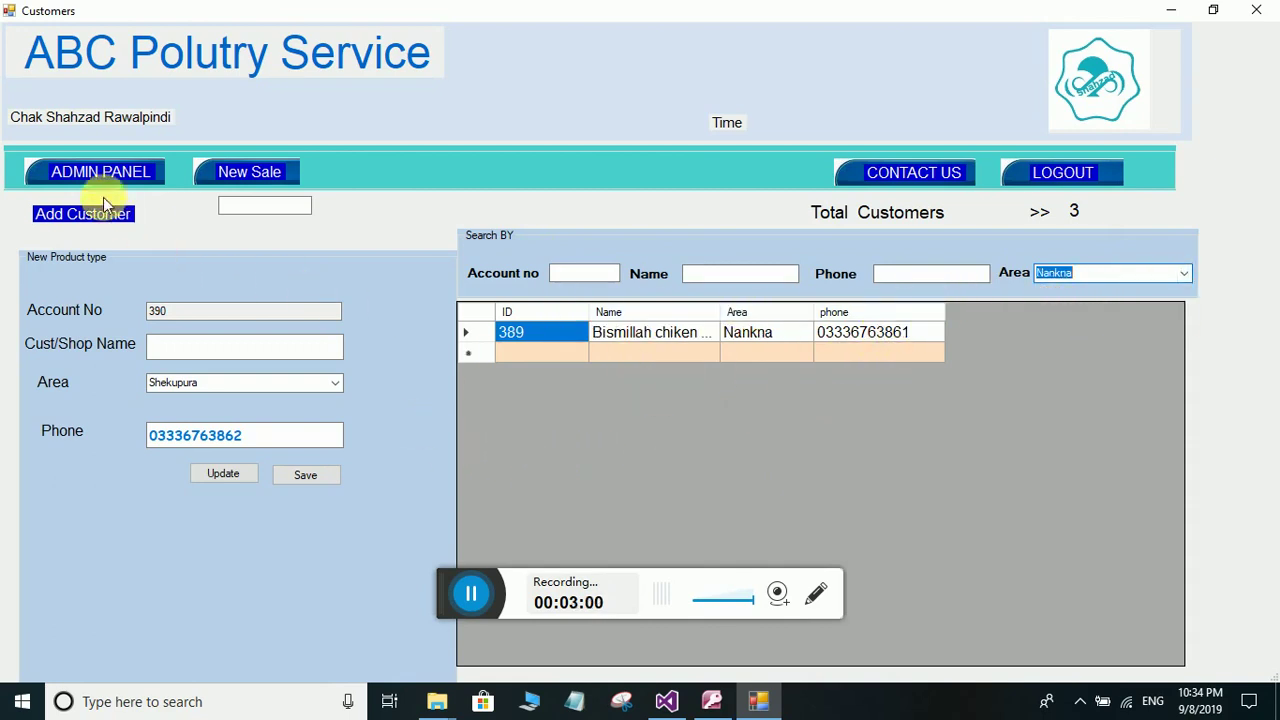
click(96, 167)
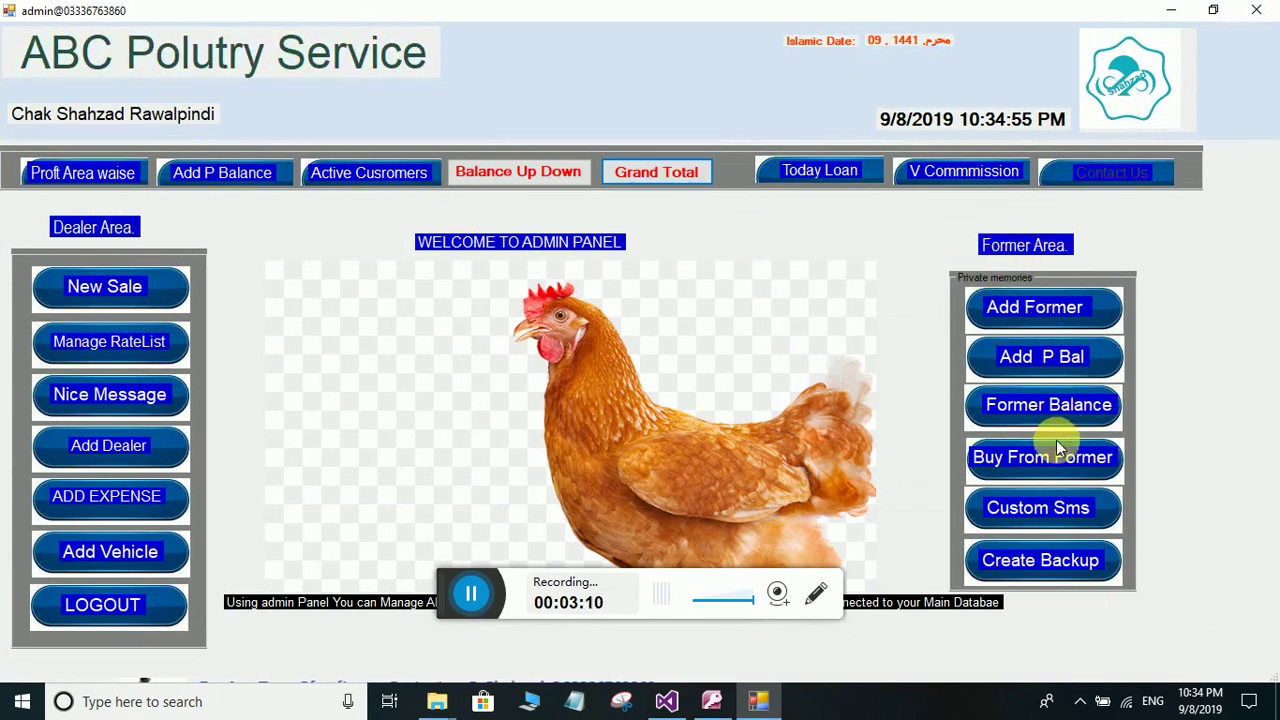
- Add a farmer with name, contact number, city Lahore and shed 'lahore shed form'
click(1060, 307)
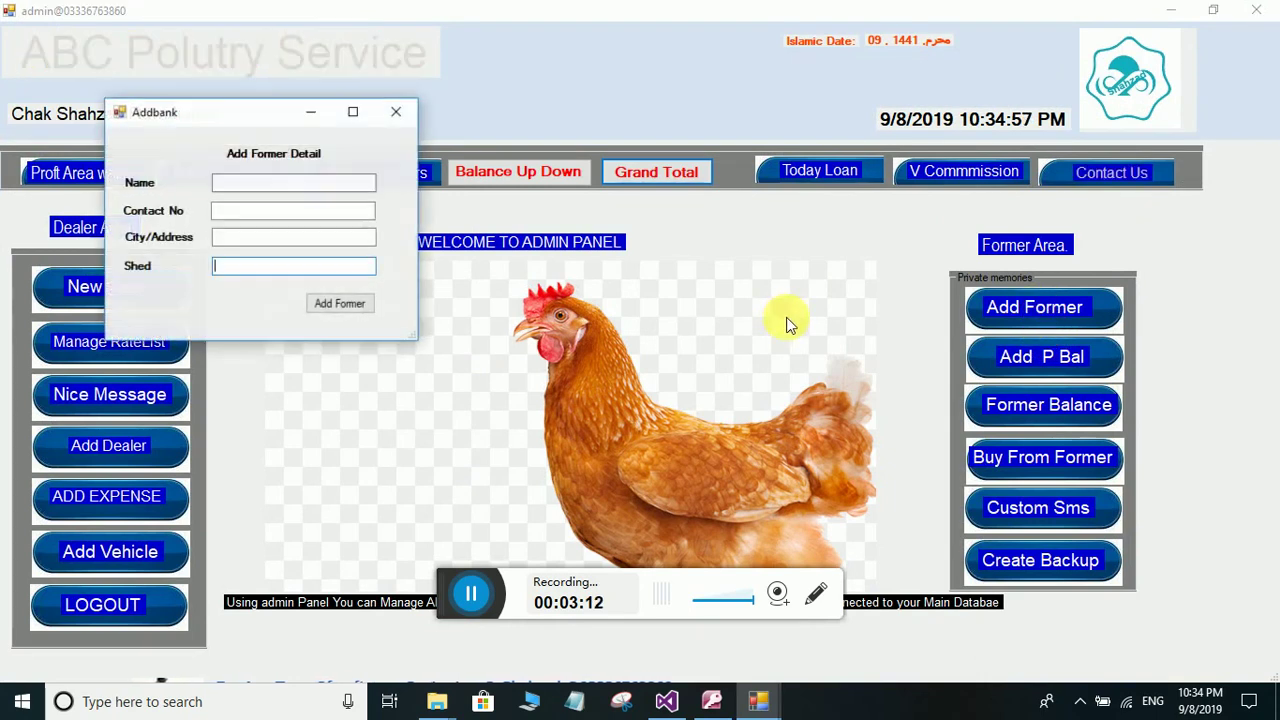
click(242, 185)
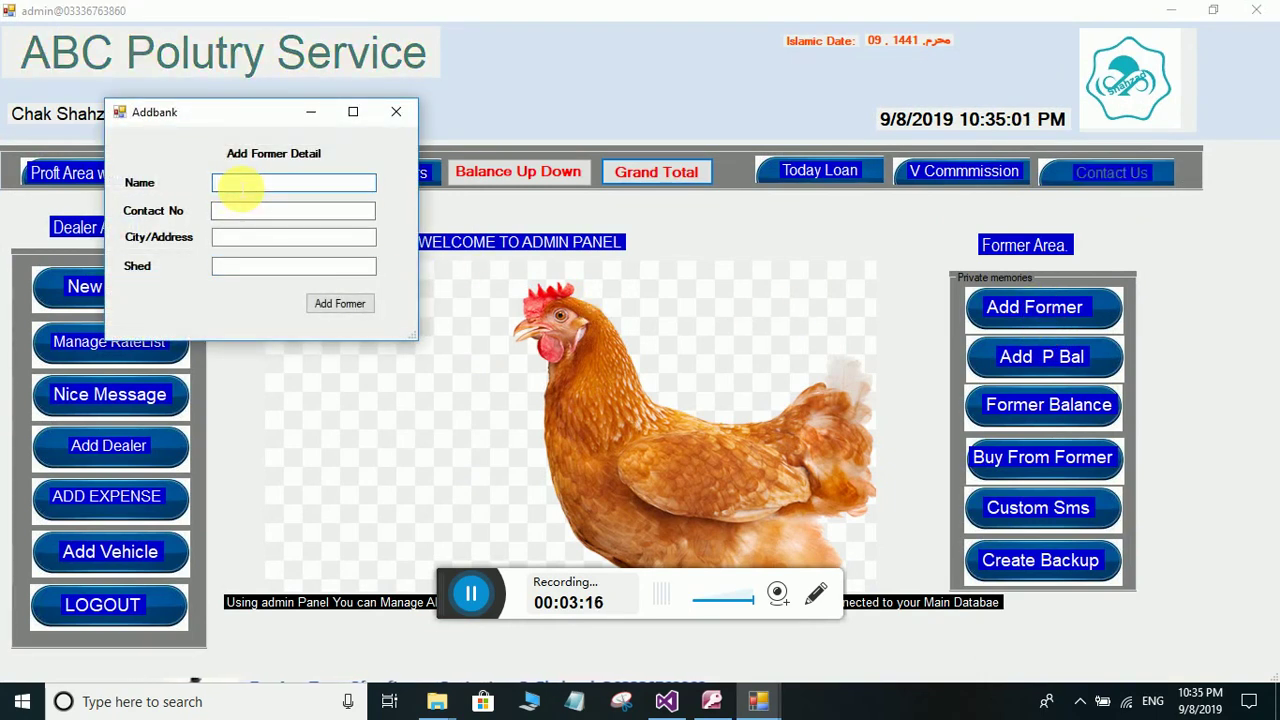
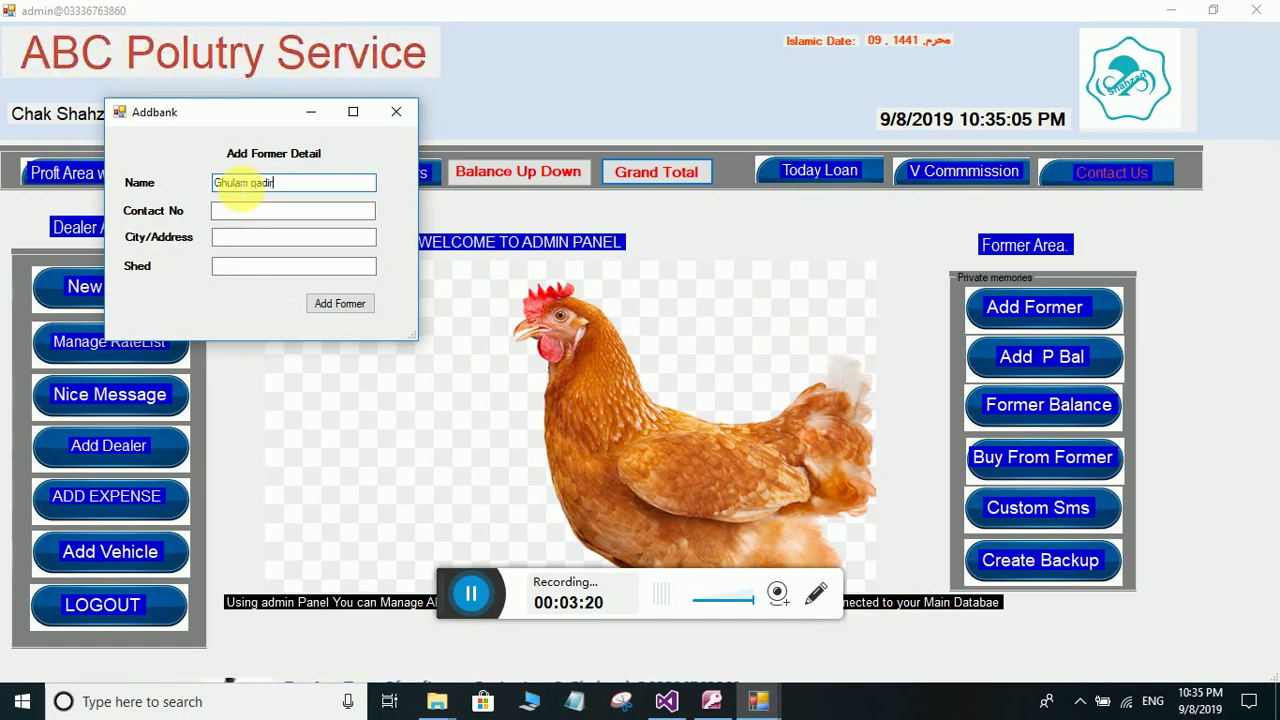
click(277, 212)
text(0)
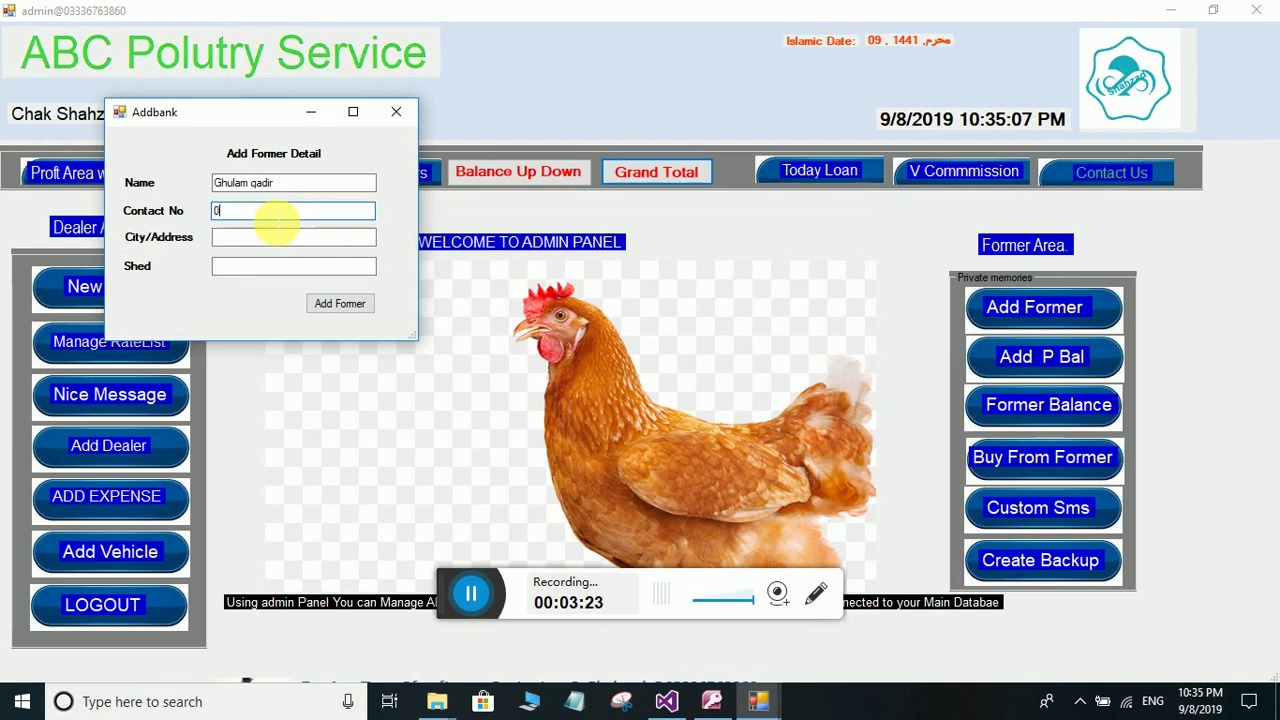
text(33333)
click(296, 236)
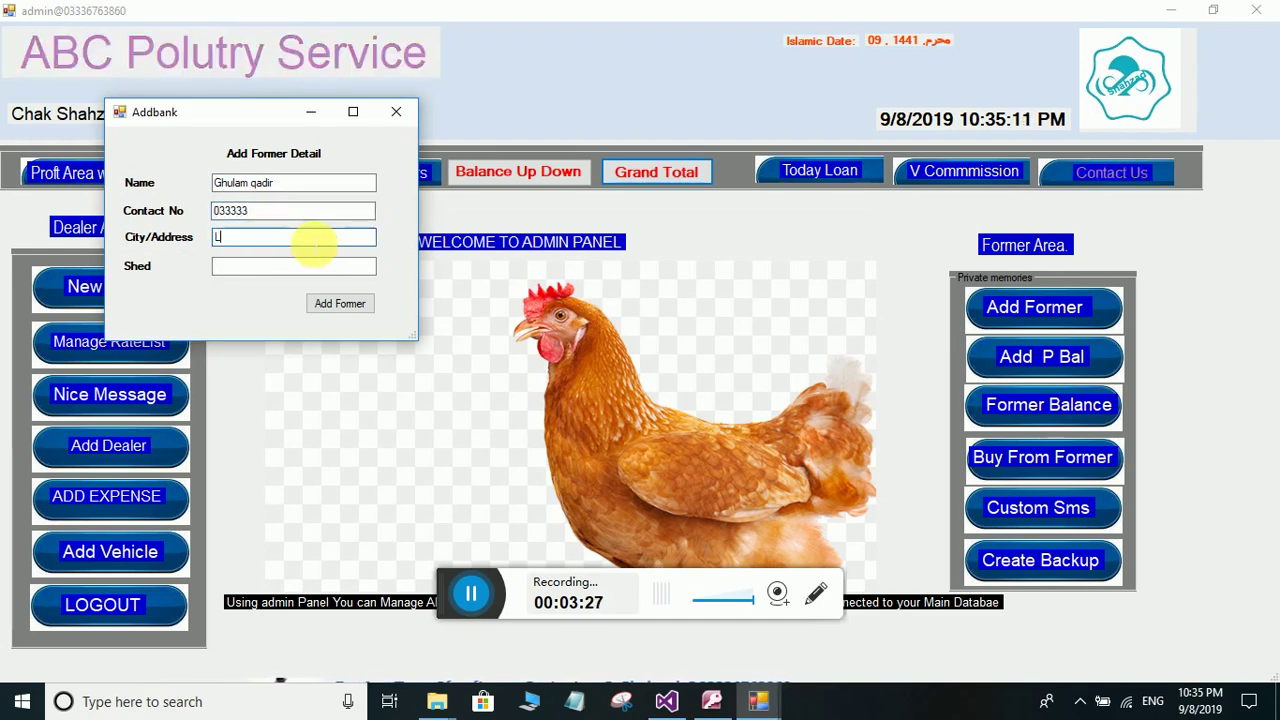
text(Lahore)
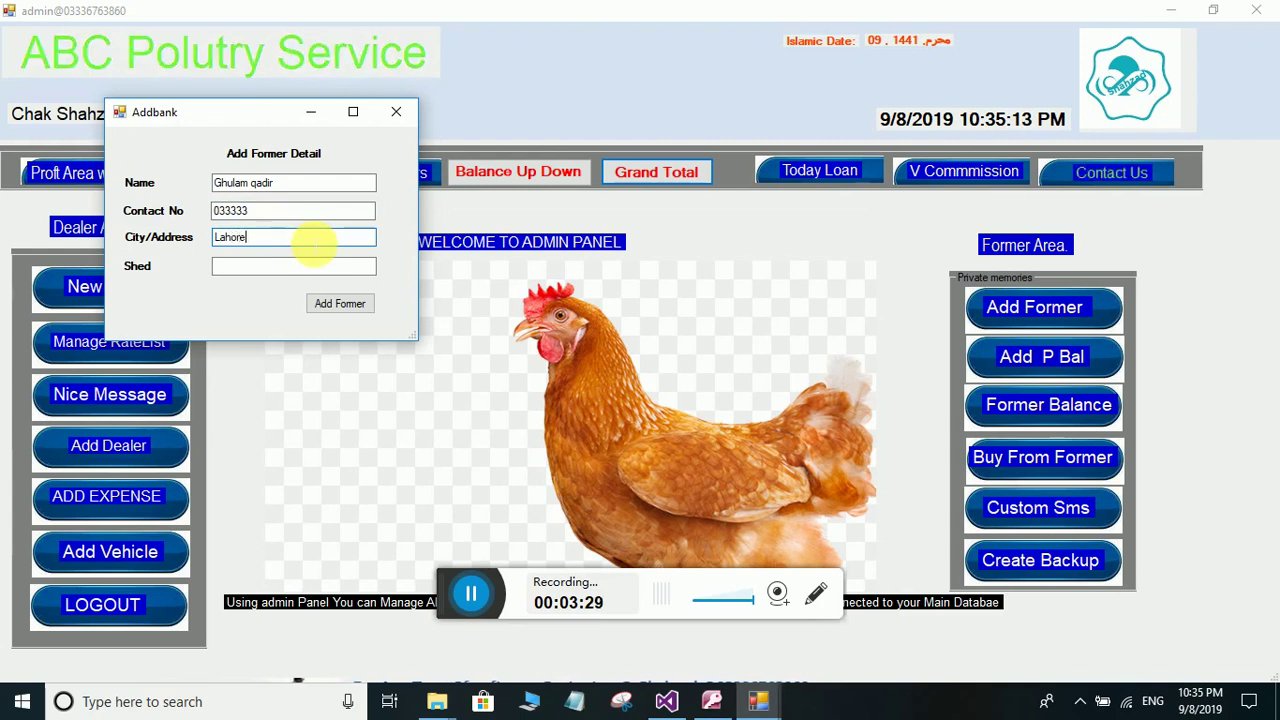
click(259, 272)
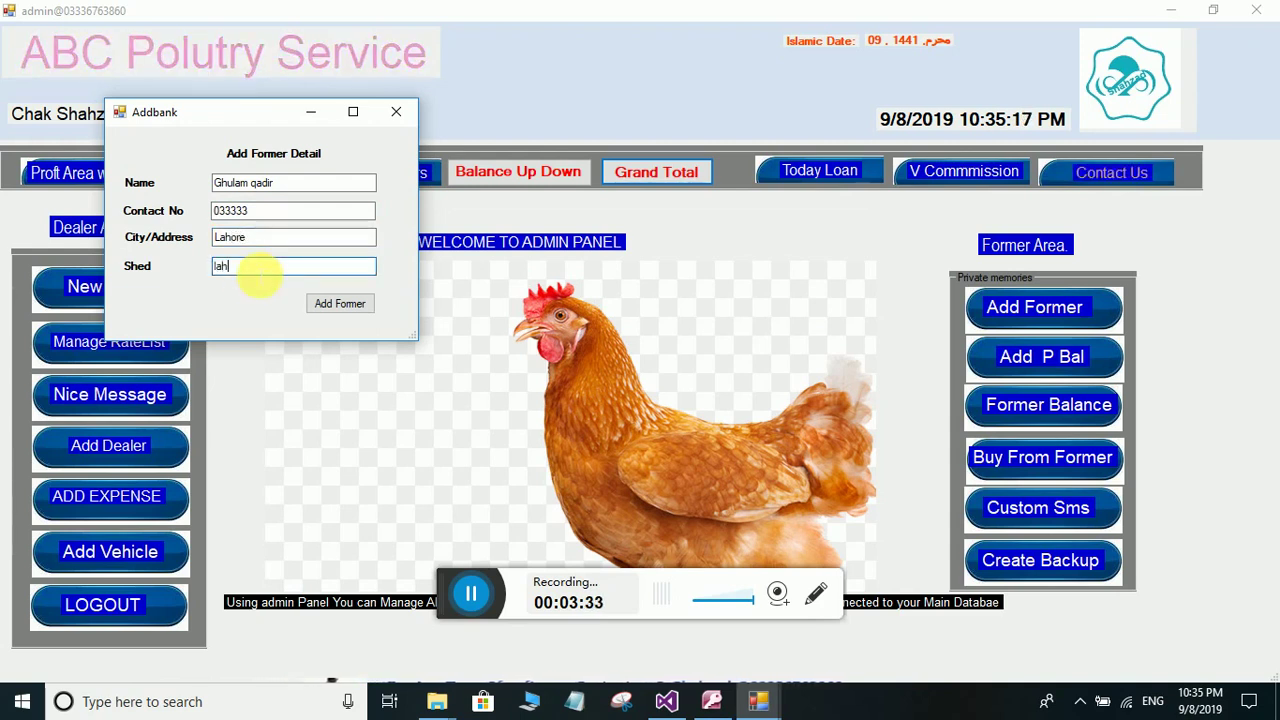
text(ore shed form)
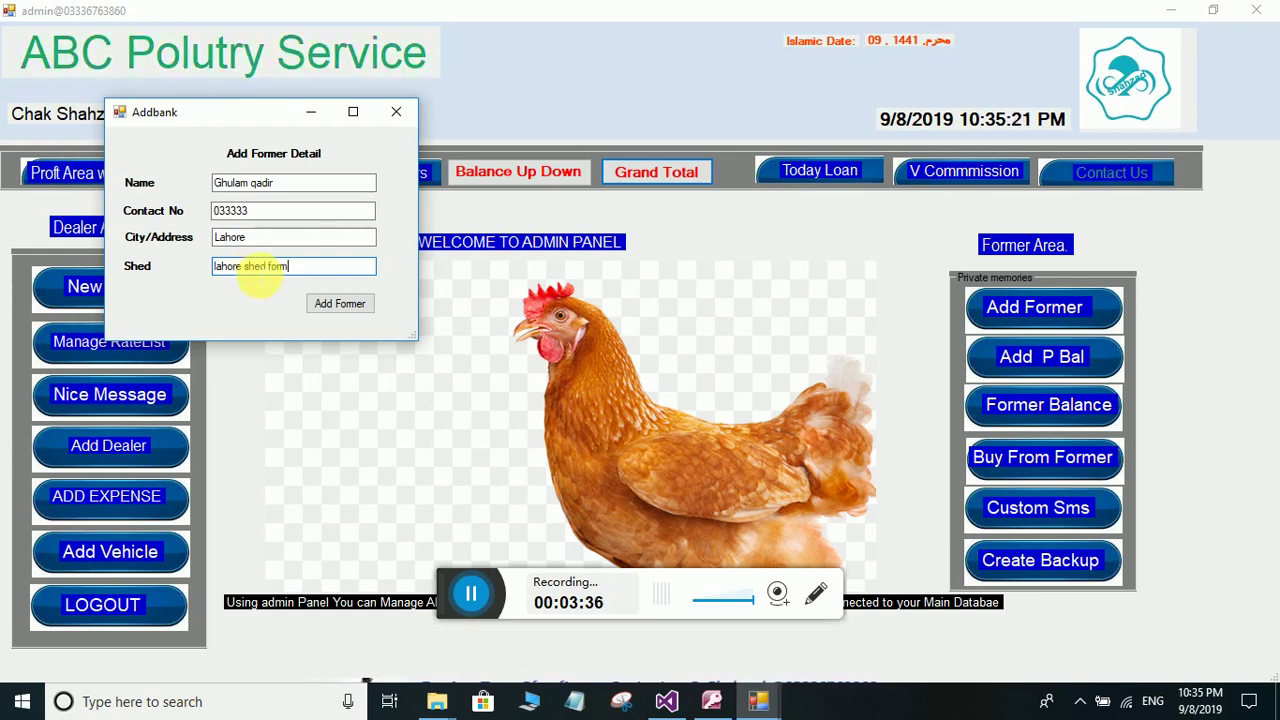
click(338, 303)
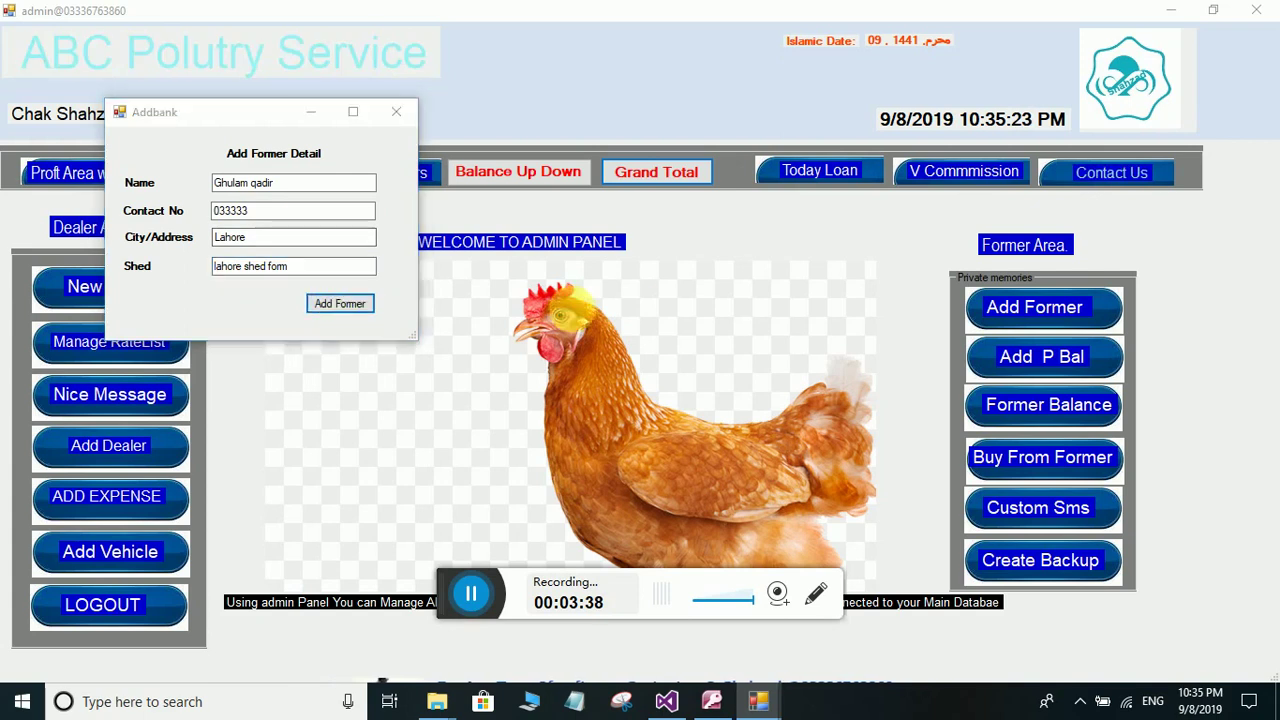
- Confirm the saved farmer, refresh the empty Dealer Balance list, and go back to the admin panel
click(653, 408)
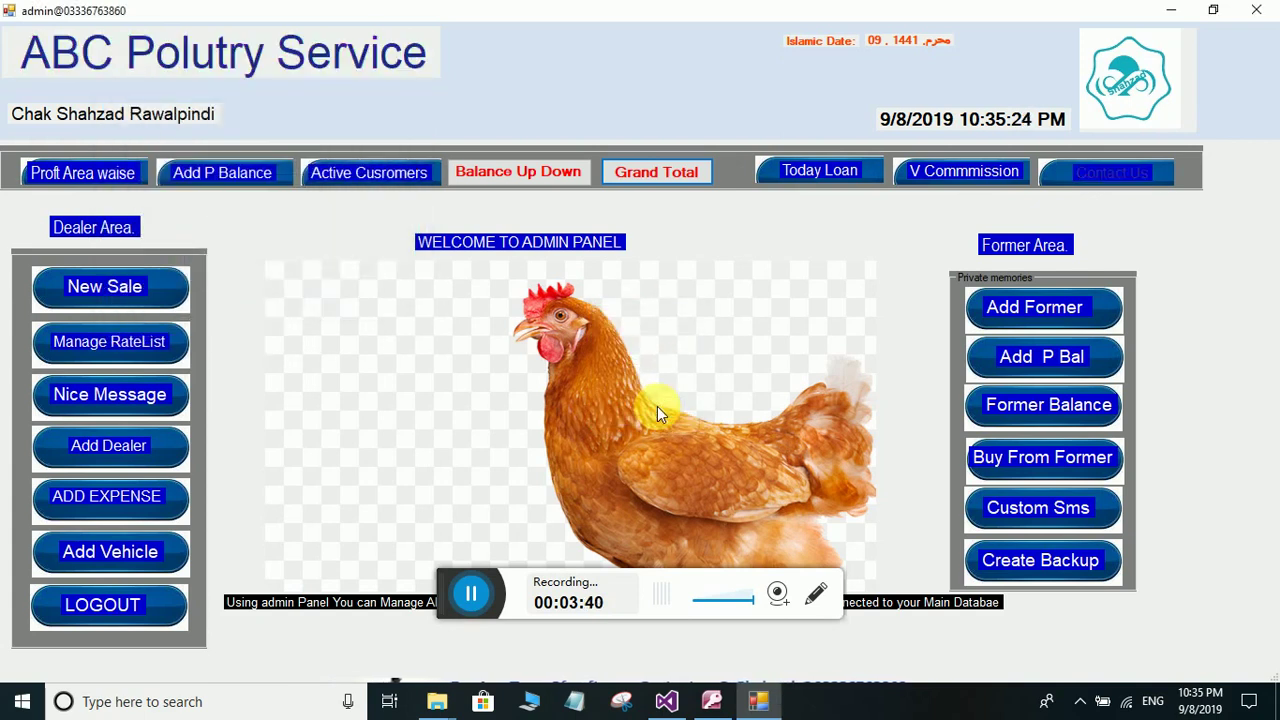
click(1049, 410)
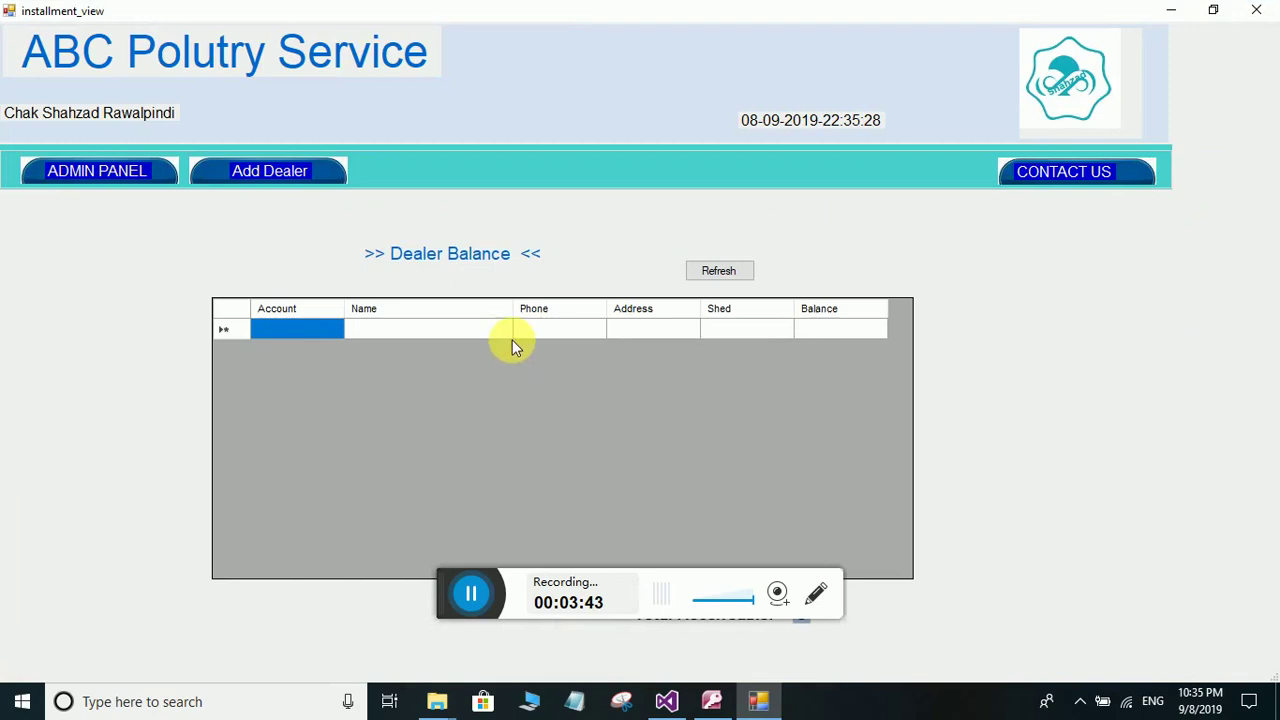
click(719, 270)
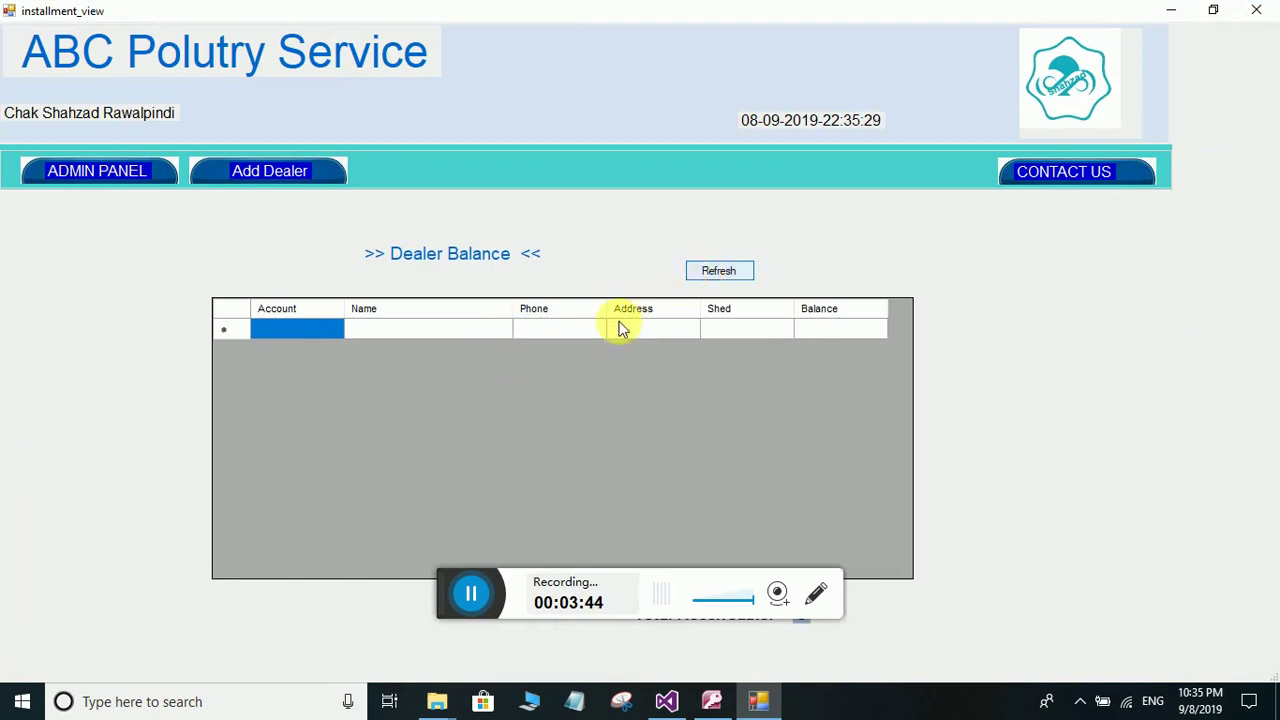
click(135, 172)
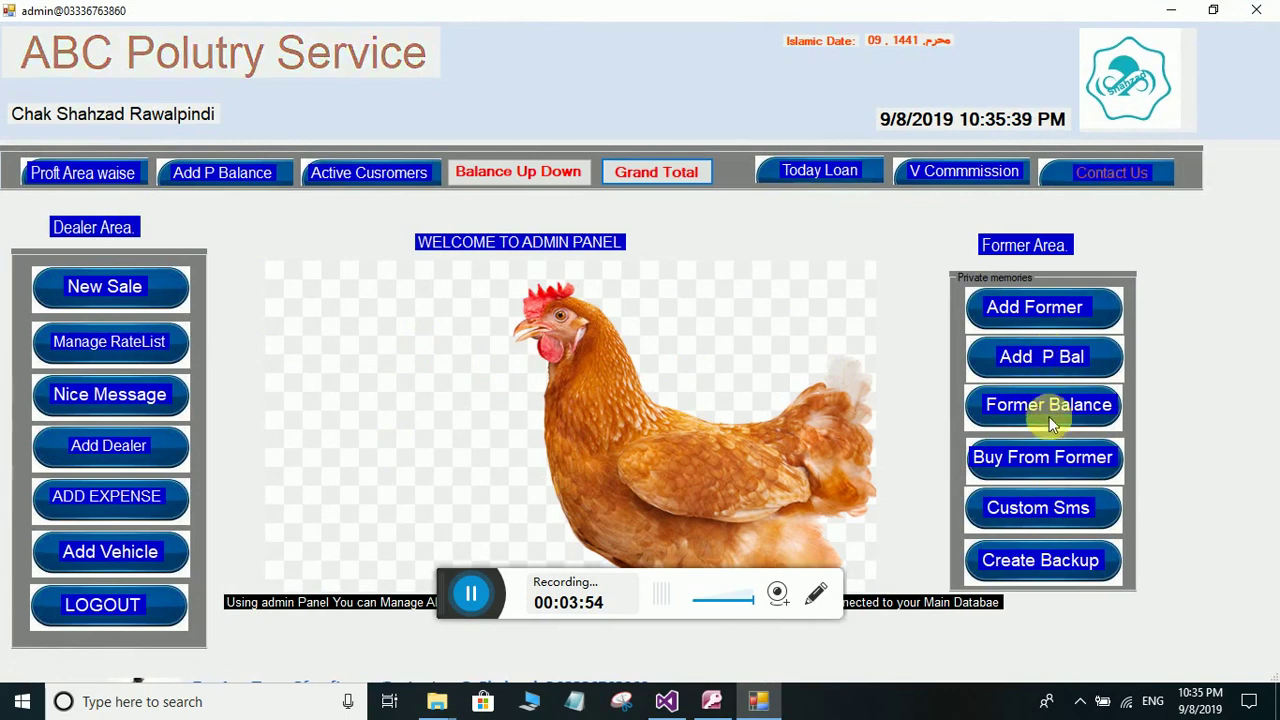
click(1040, 458)
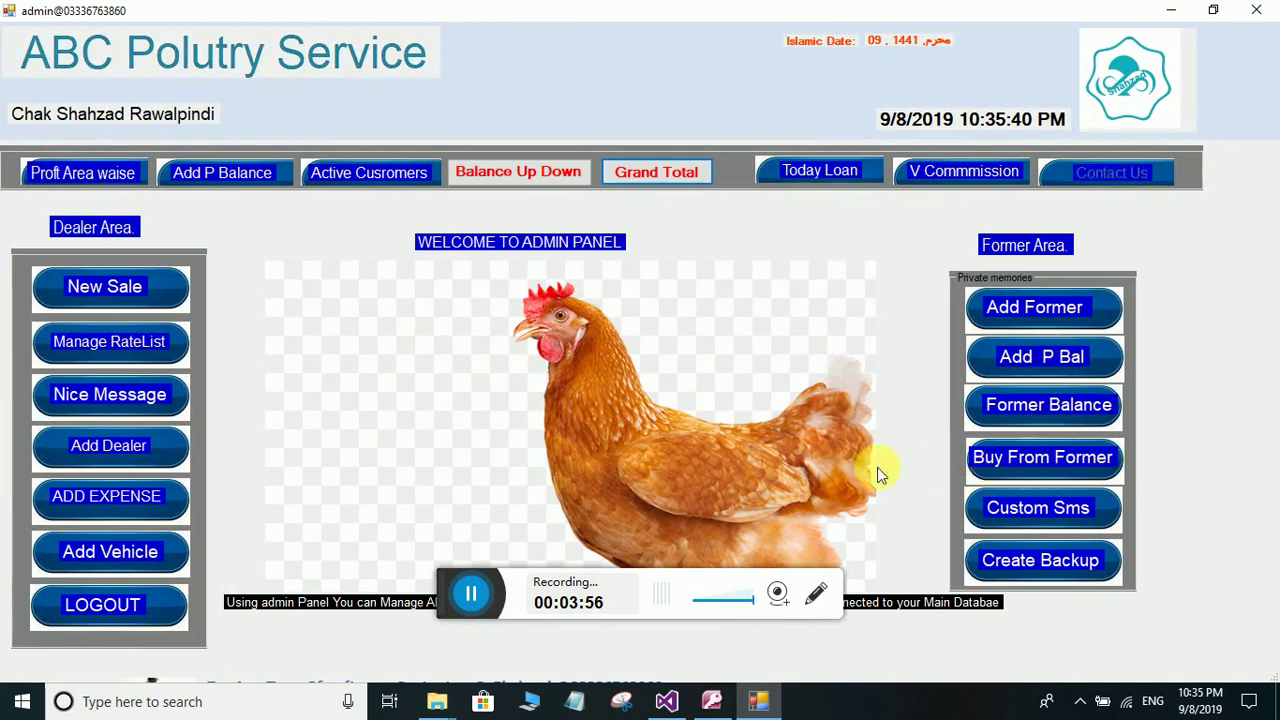
- Choose the new farmer, keep vehicle 4649, and enter a rate of 150
click(290, 135)
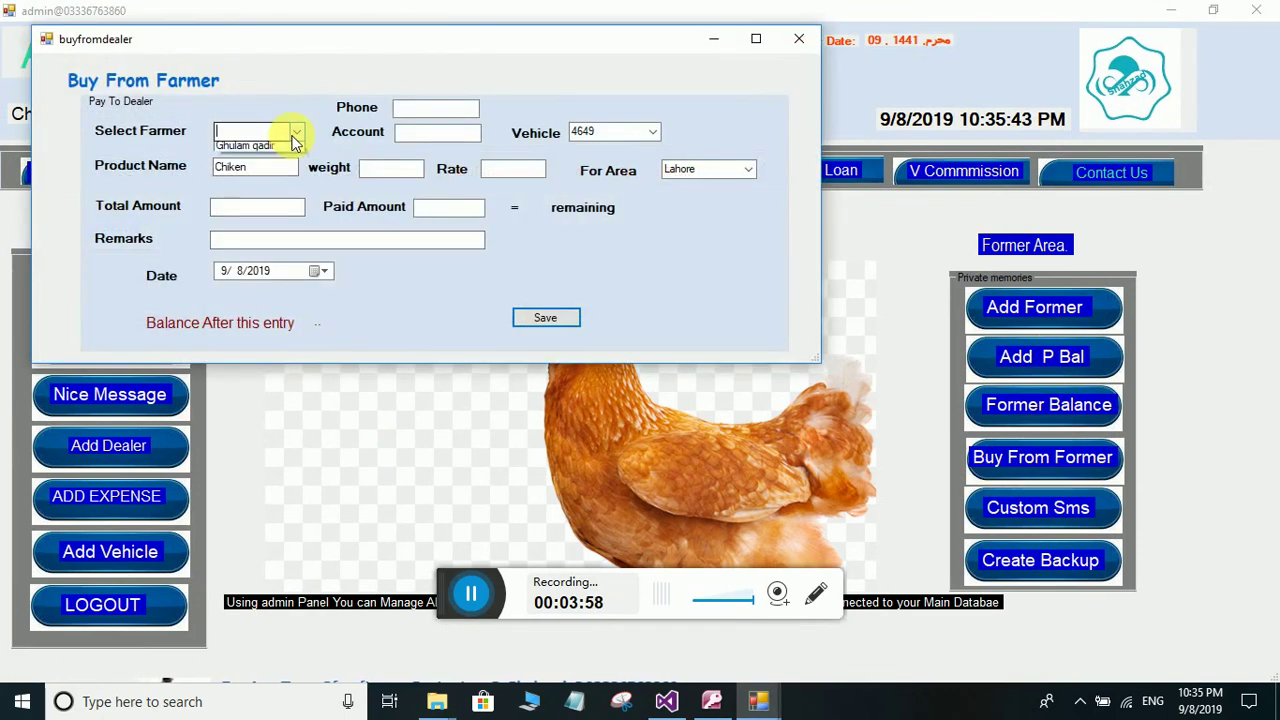
click(276, 153)
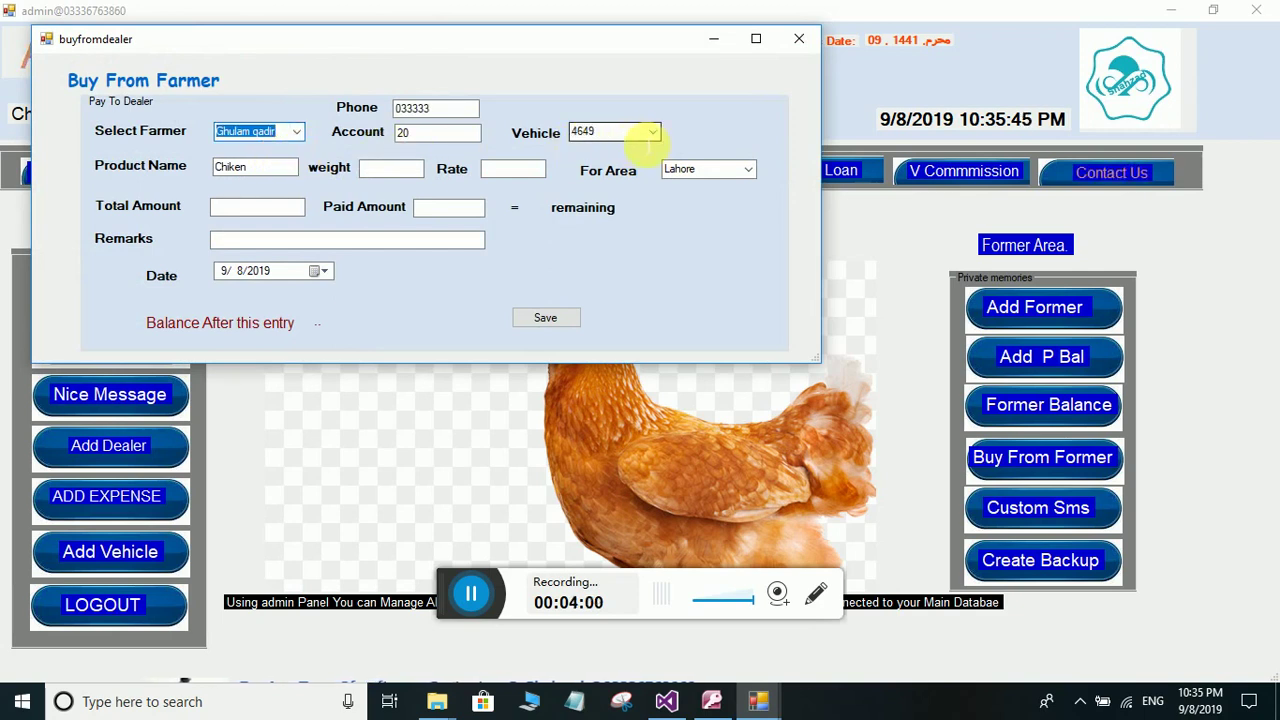
click(651, 137)
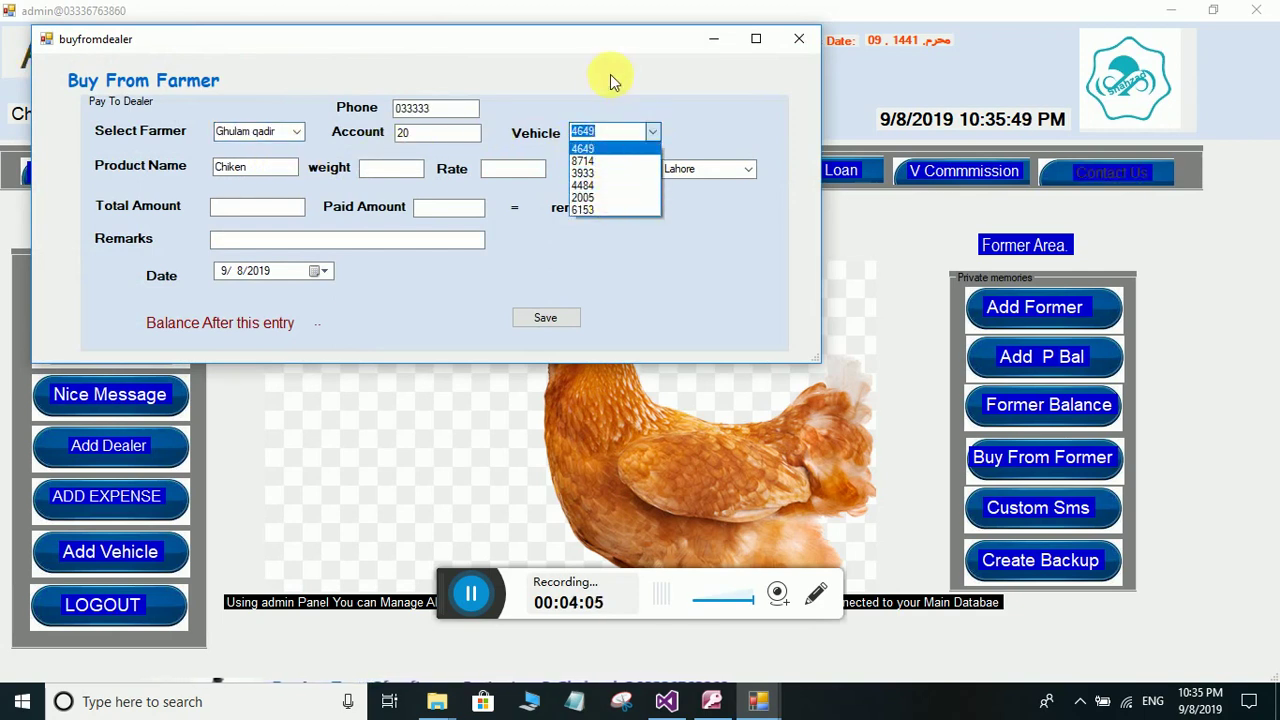
click(595, 149)
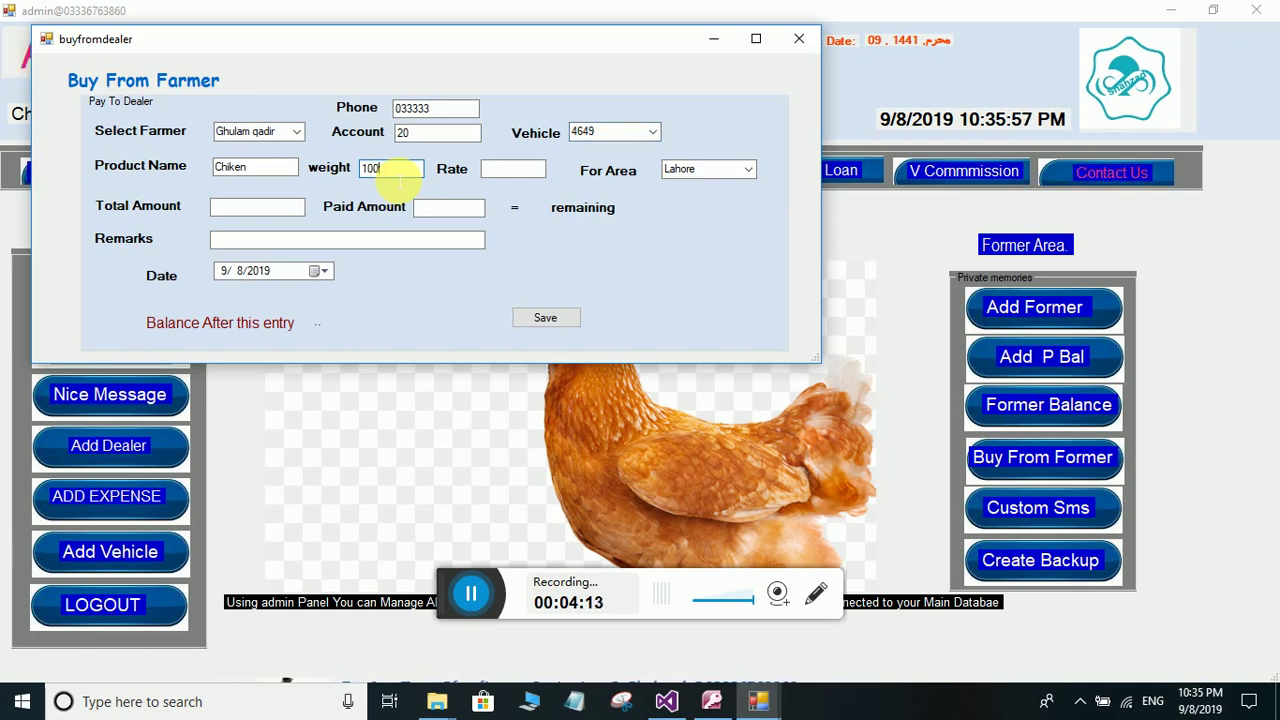
click(509, 171)
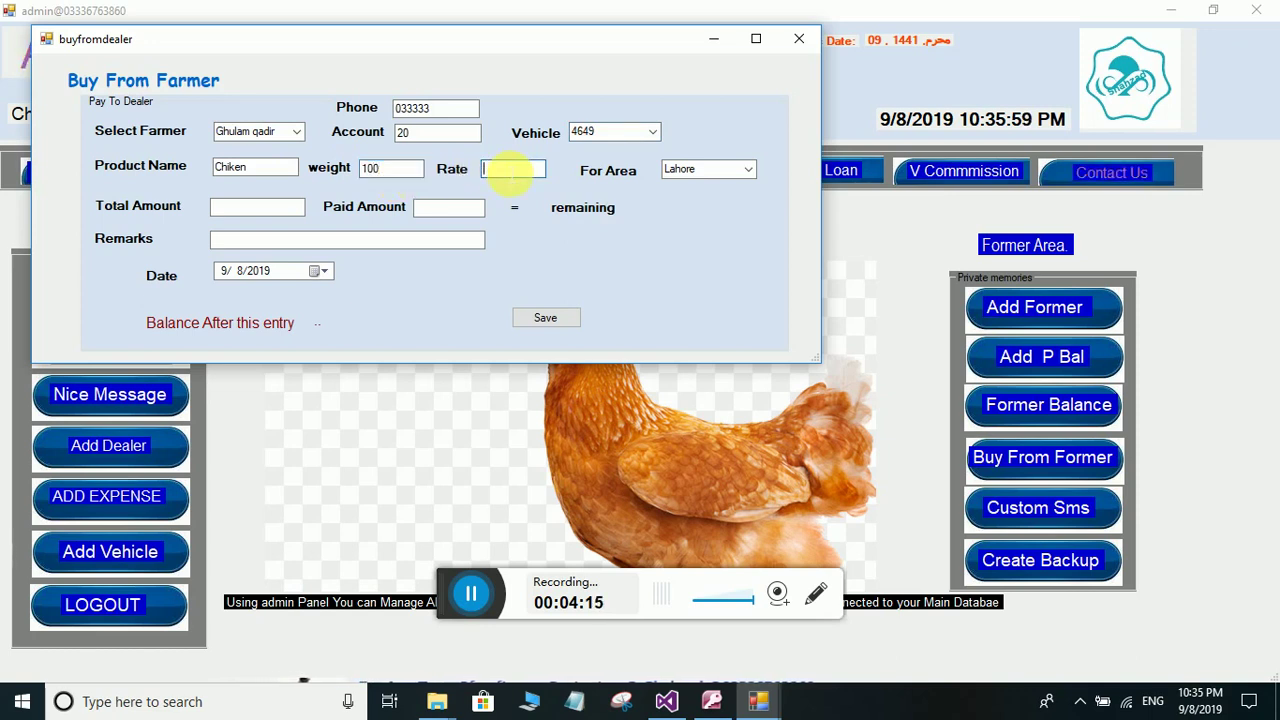
text(150)
key(Tab)
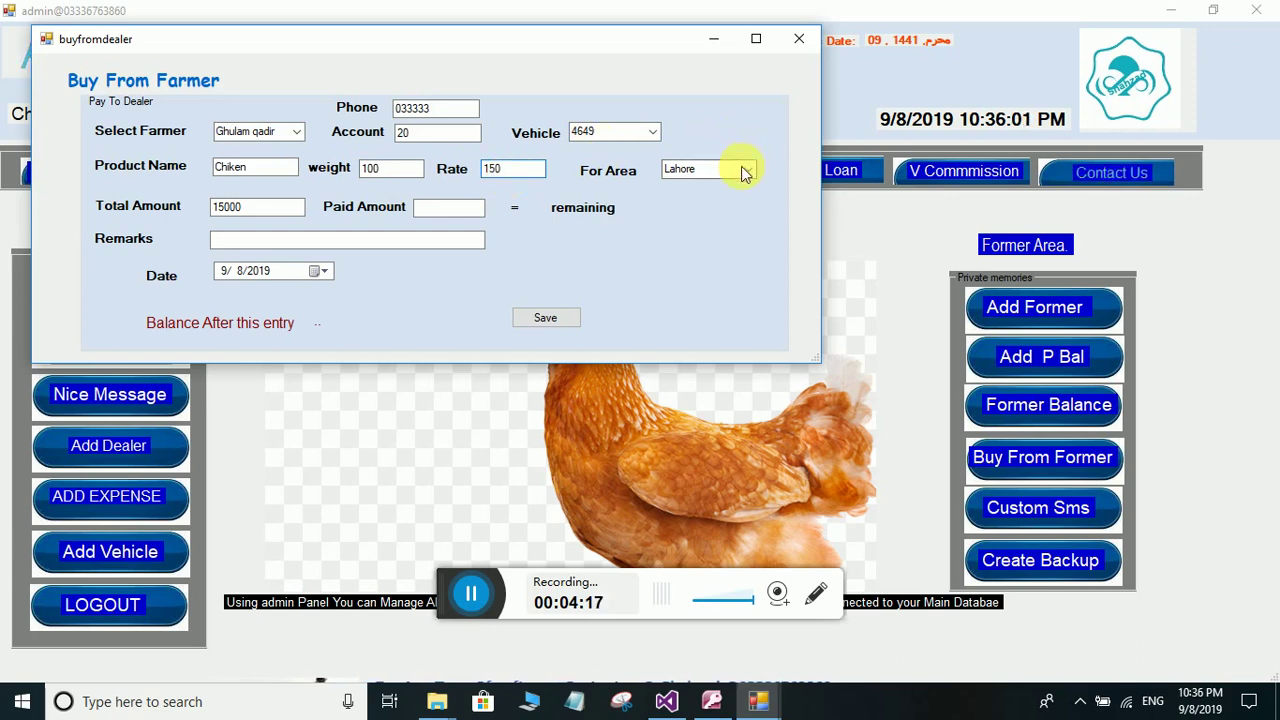
key(Tab)
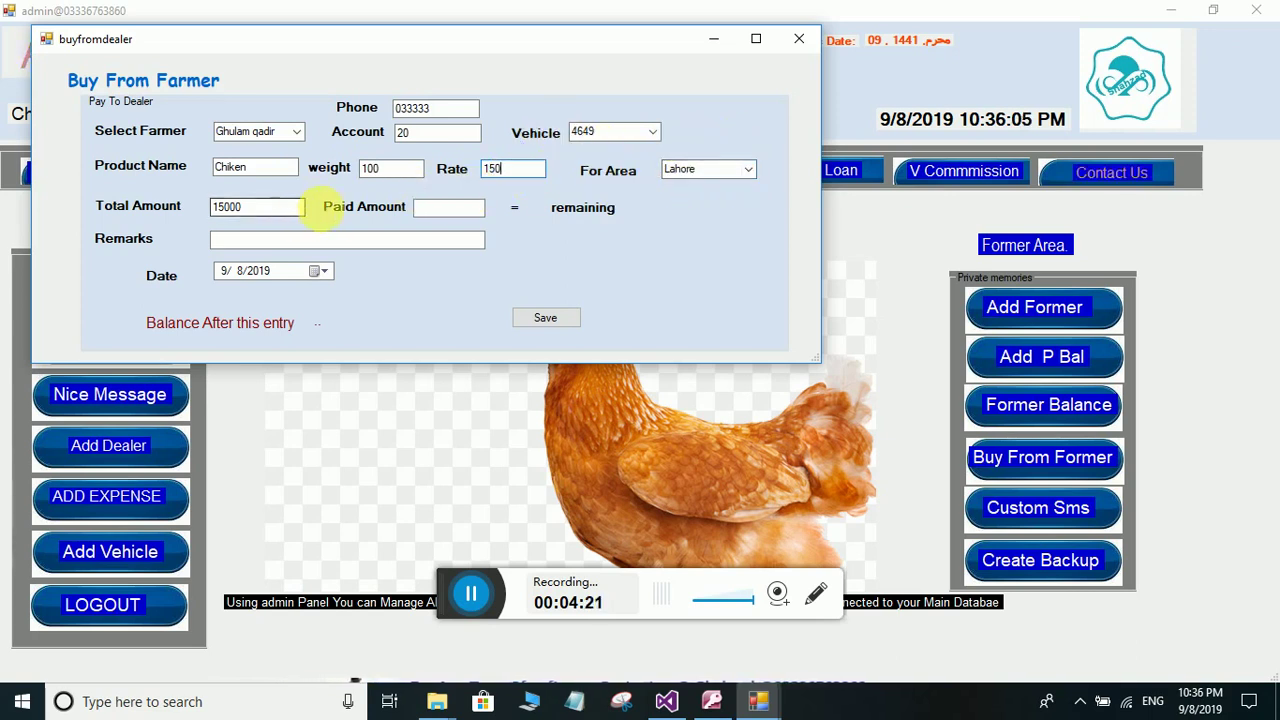
- Enter 10000 paid with a remark, save the purchase, and close the form
click(443, 212)
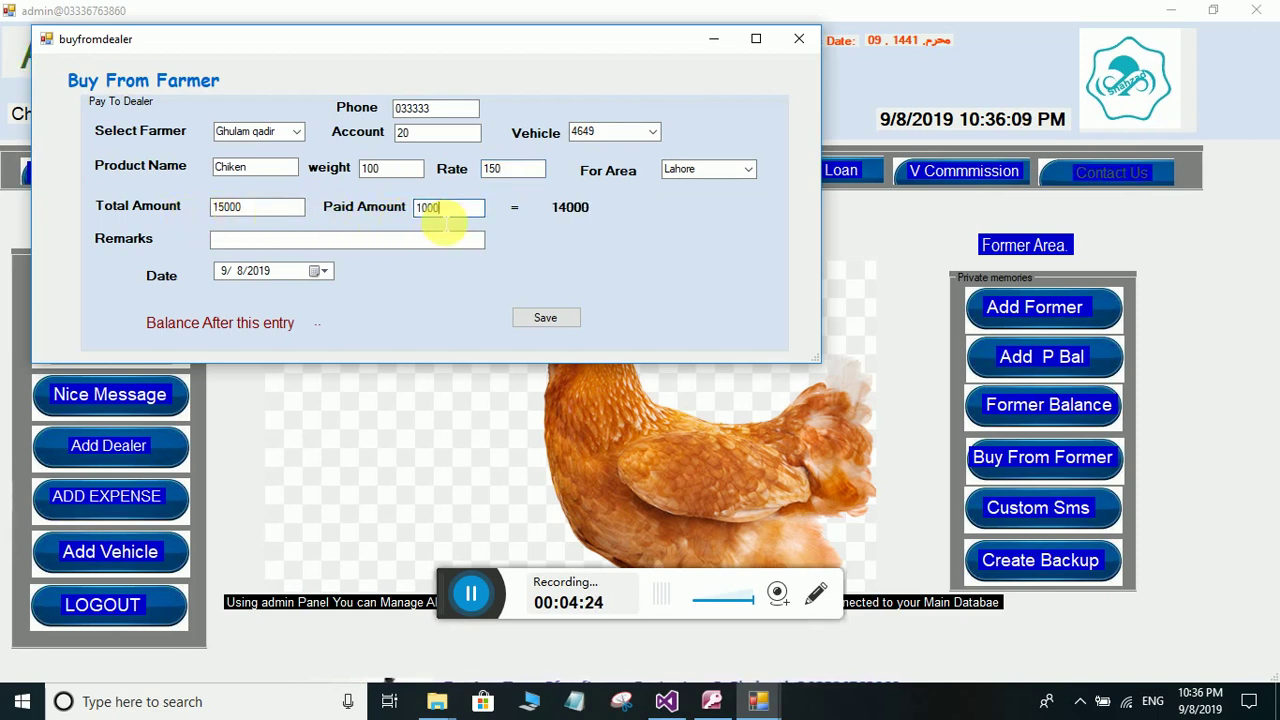
click(257, 238)
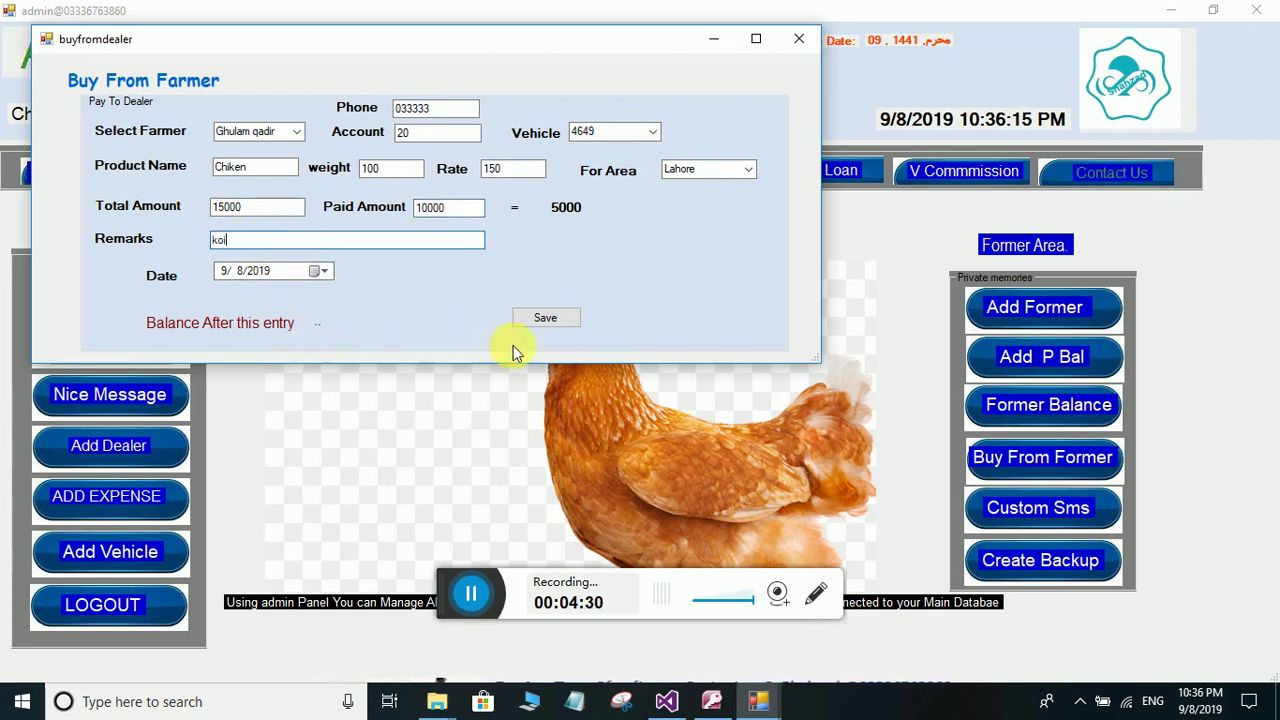
click(530, 320)
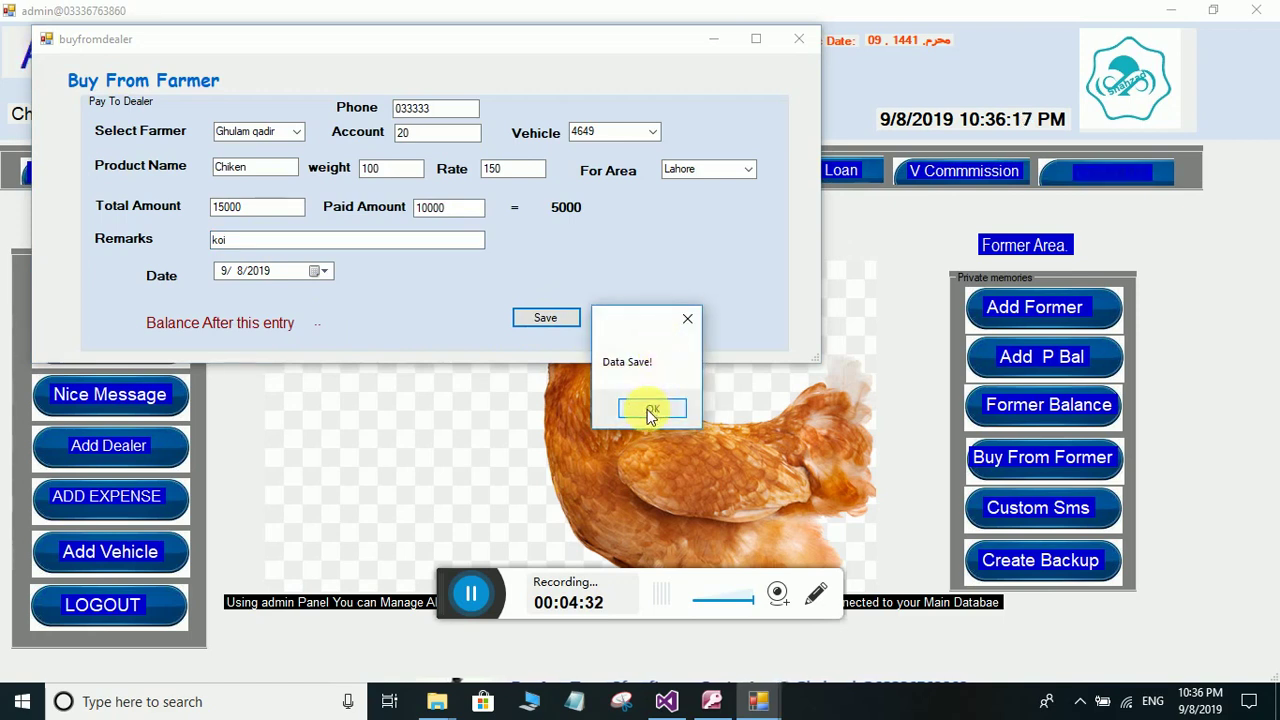
click(651, 409)
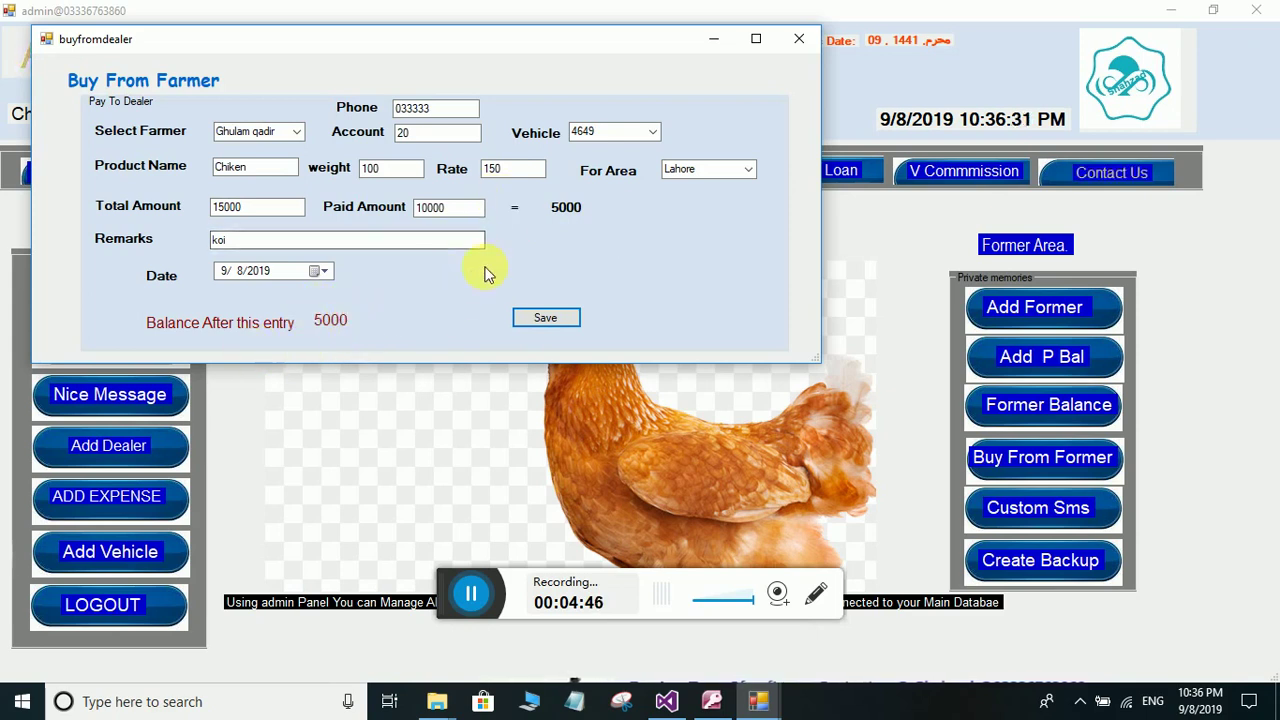
click(800, 40)
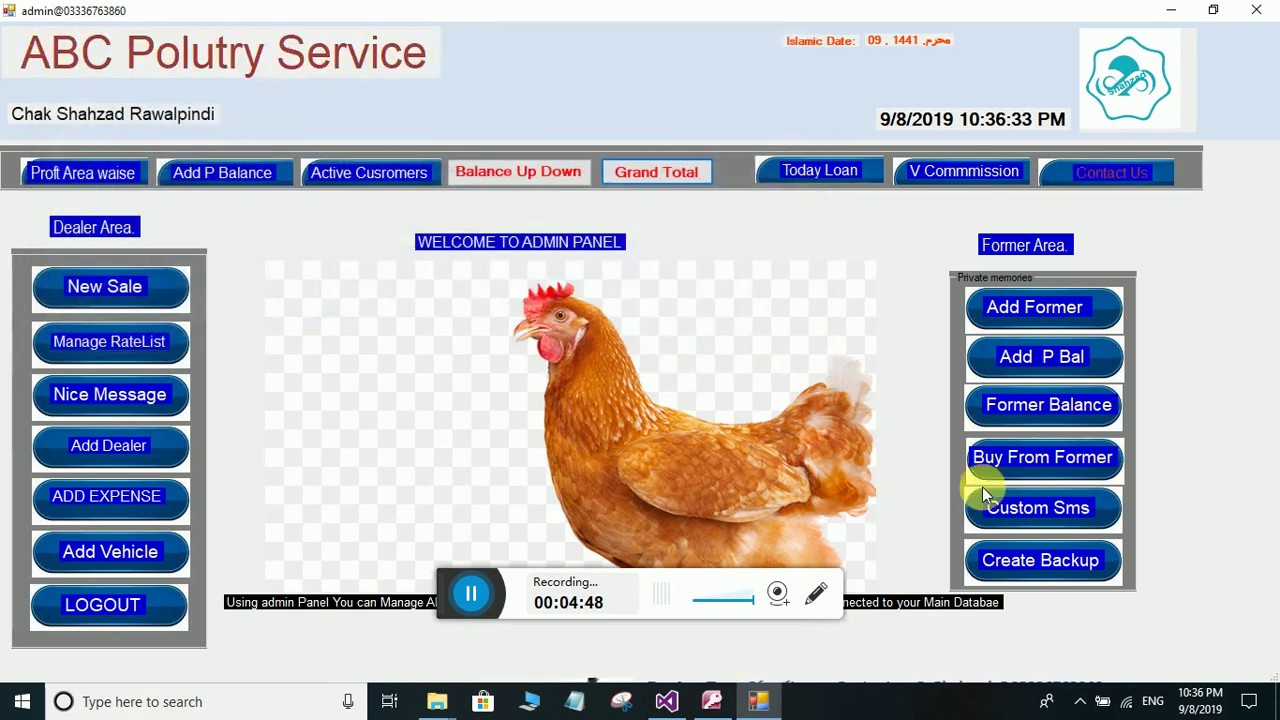
- Open the Dealer Balance report and select the farmer's row showing a 5000 balance
click(1040, 418)
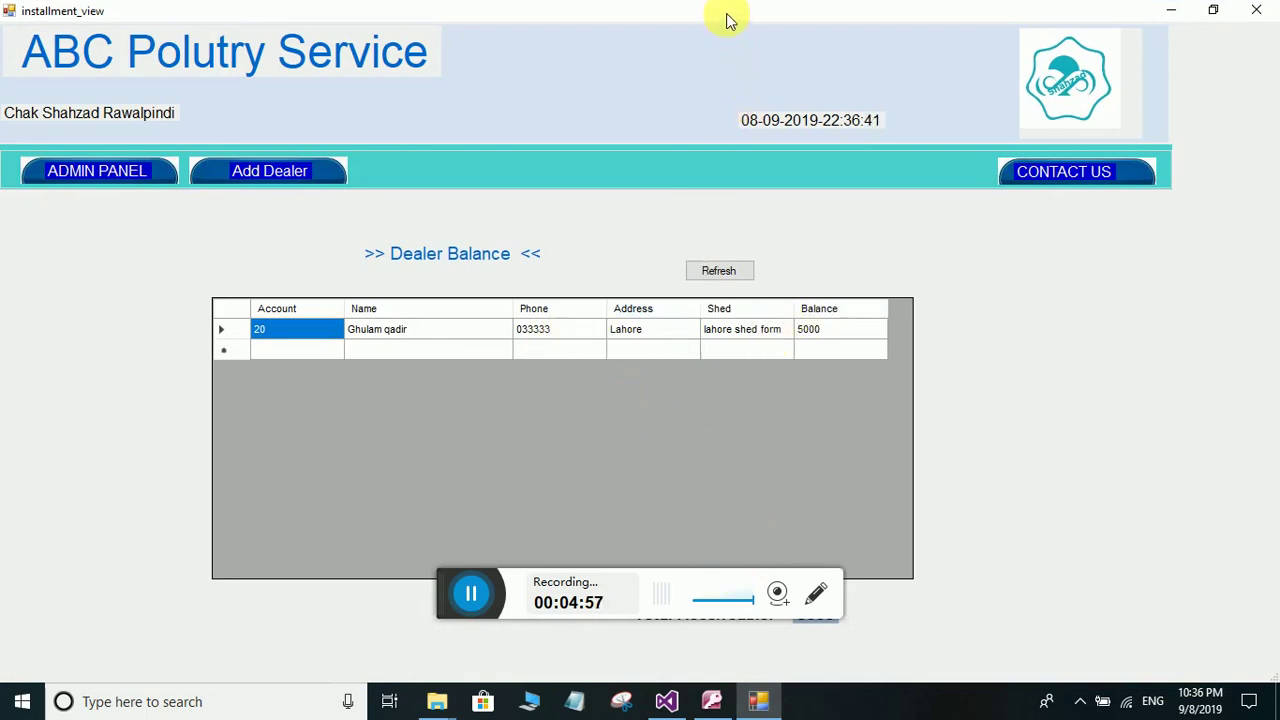
drag(726, 17, 728, 58)
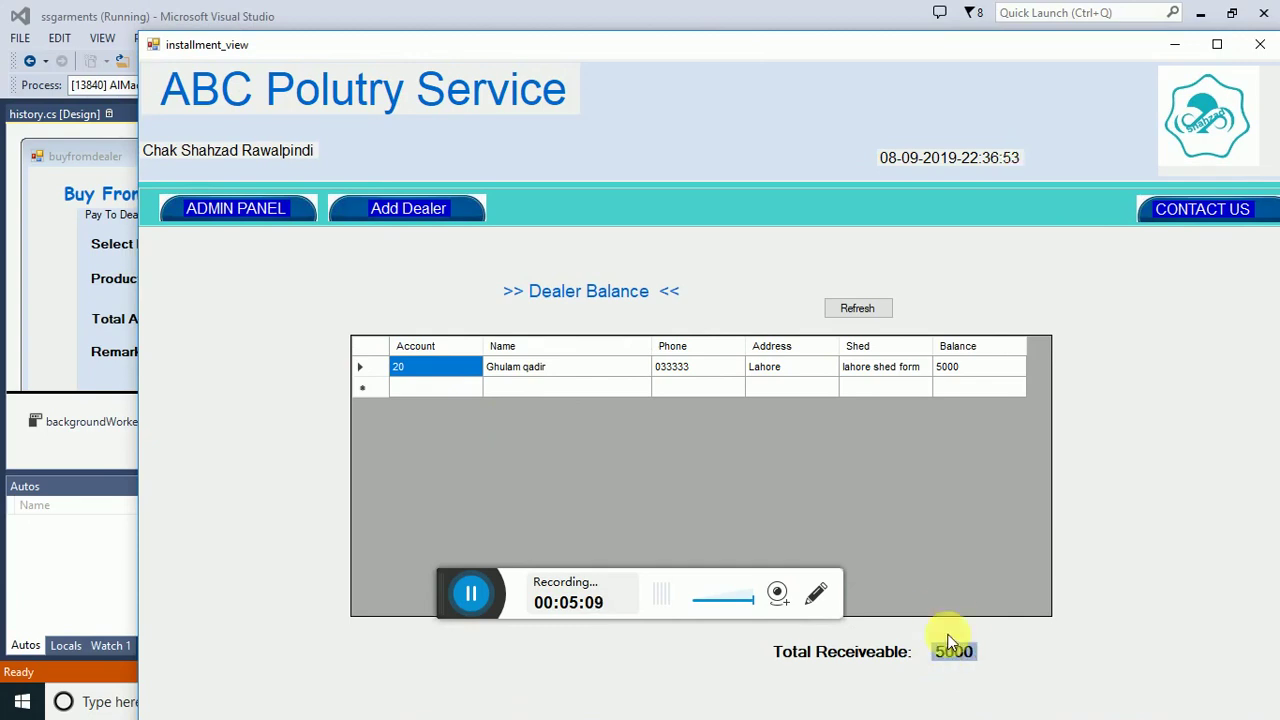
click(663, 374)
key(alt+Tab)
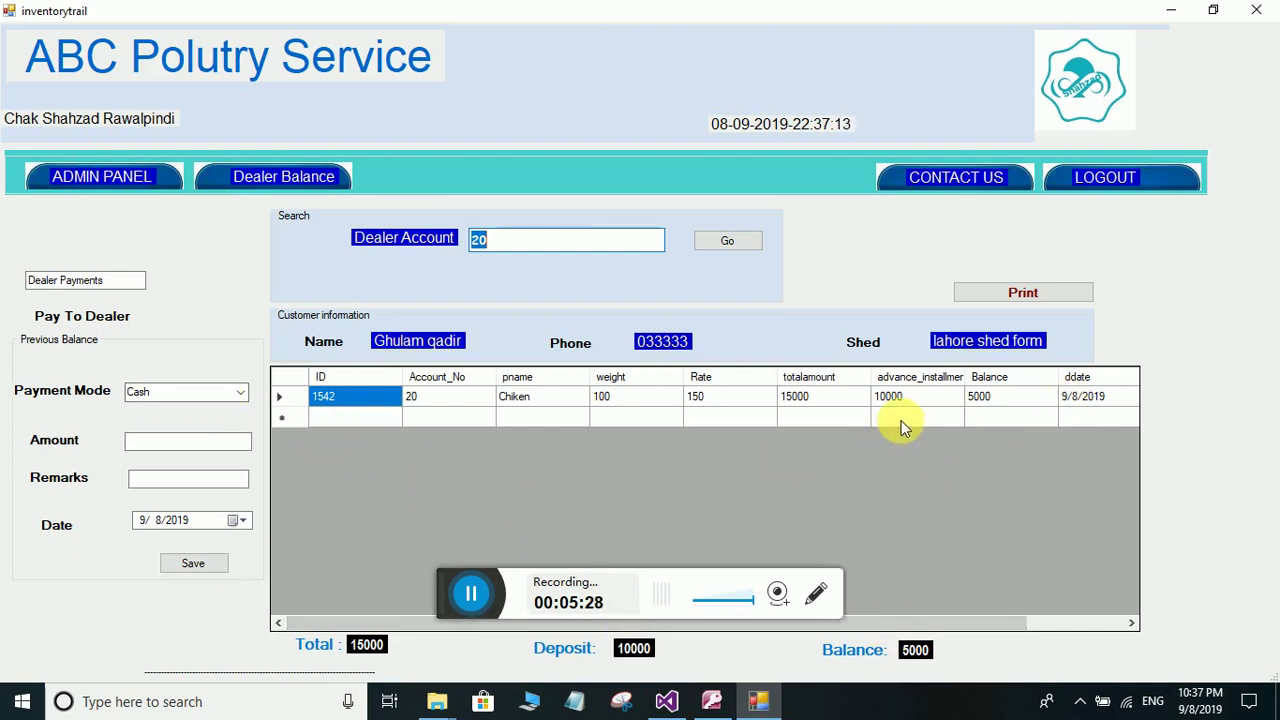
- Save a 3000 cash payment with remark 'koi', leaving the farmer a 2000 balance
click(241, 393)
click(205, 421)
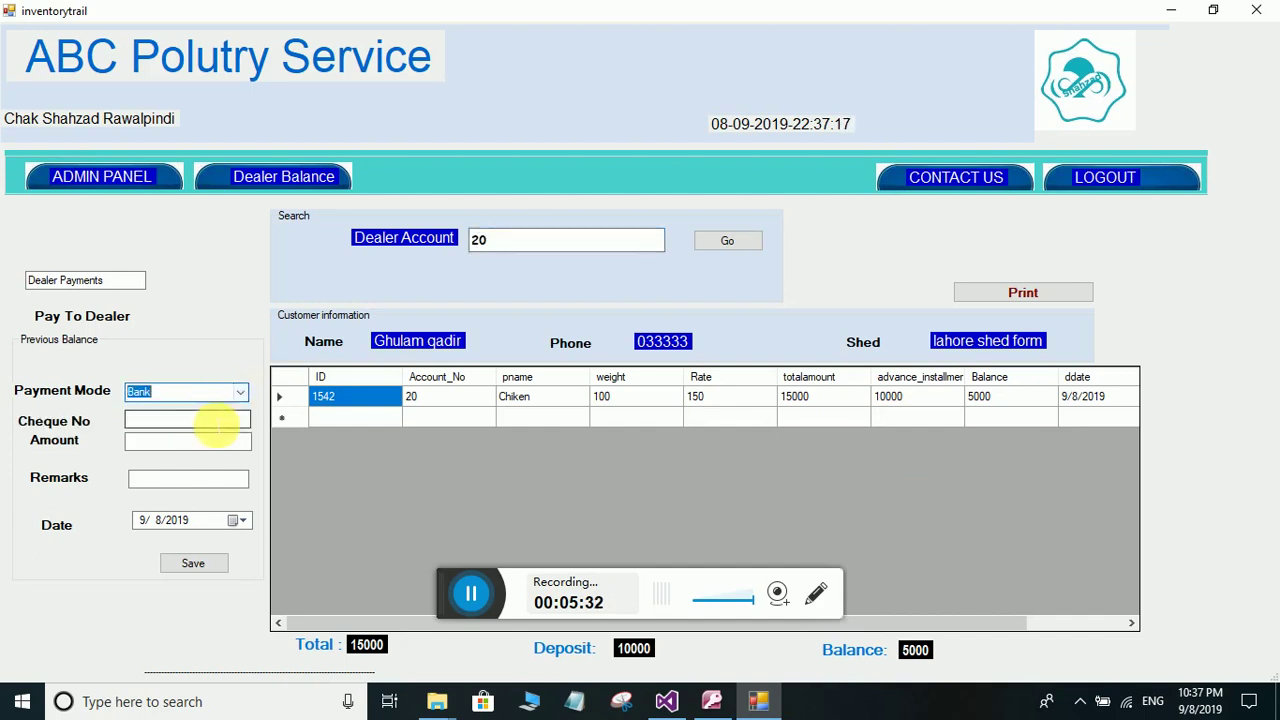
click(238, 396)
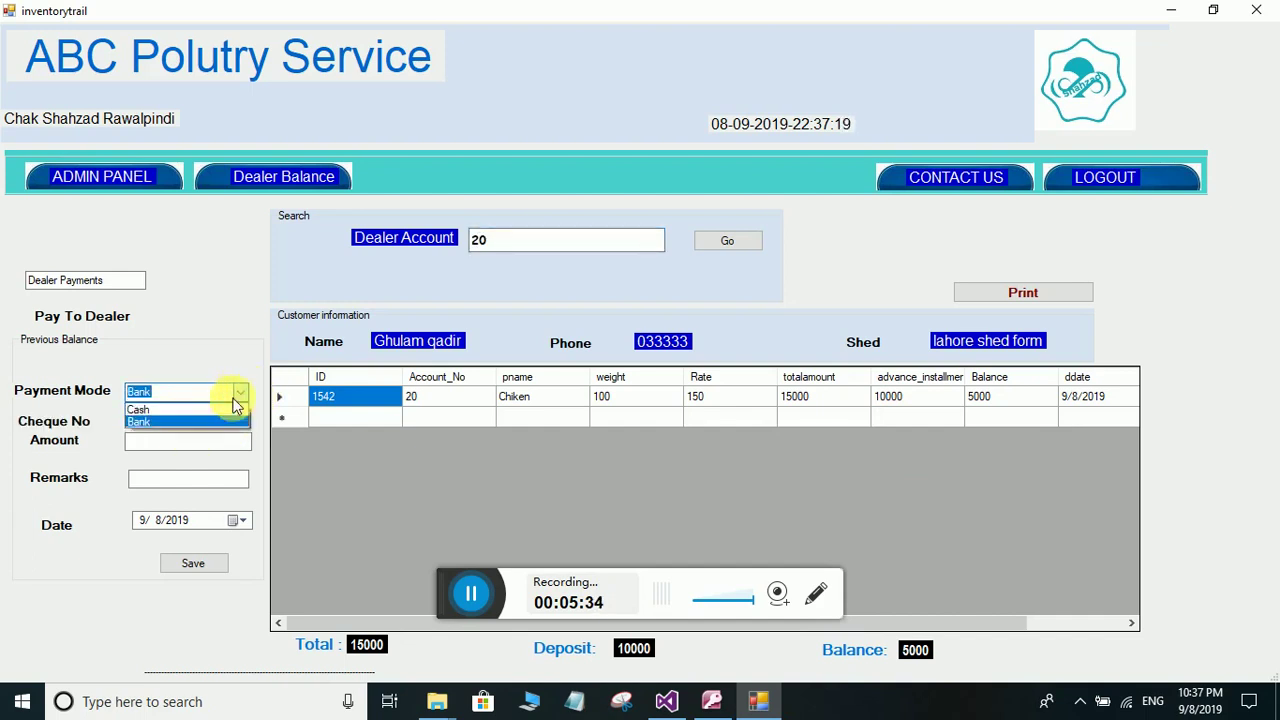
click(223, 409)
click(191, 445)
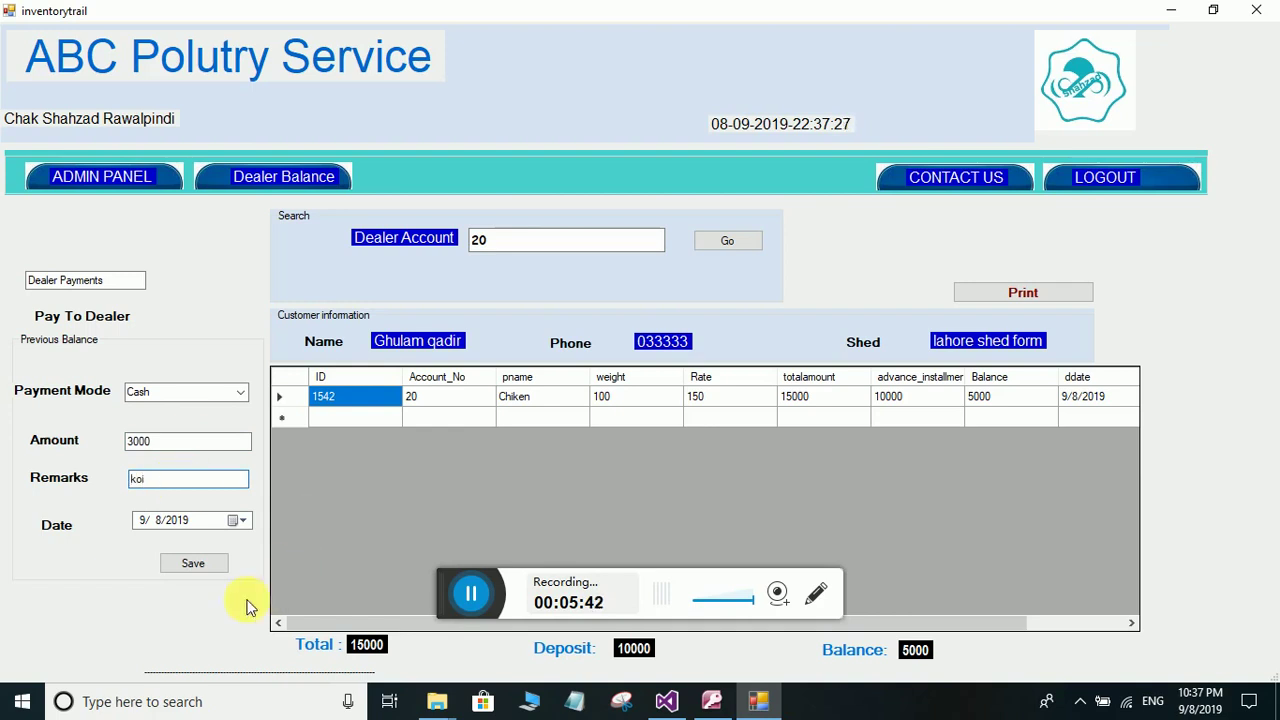
click(189, 563)
click(652, 408)
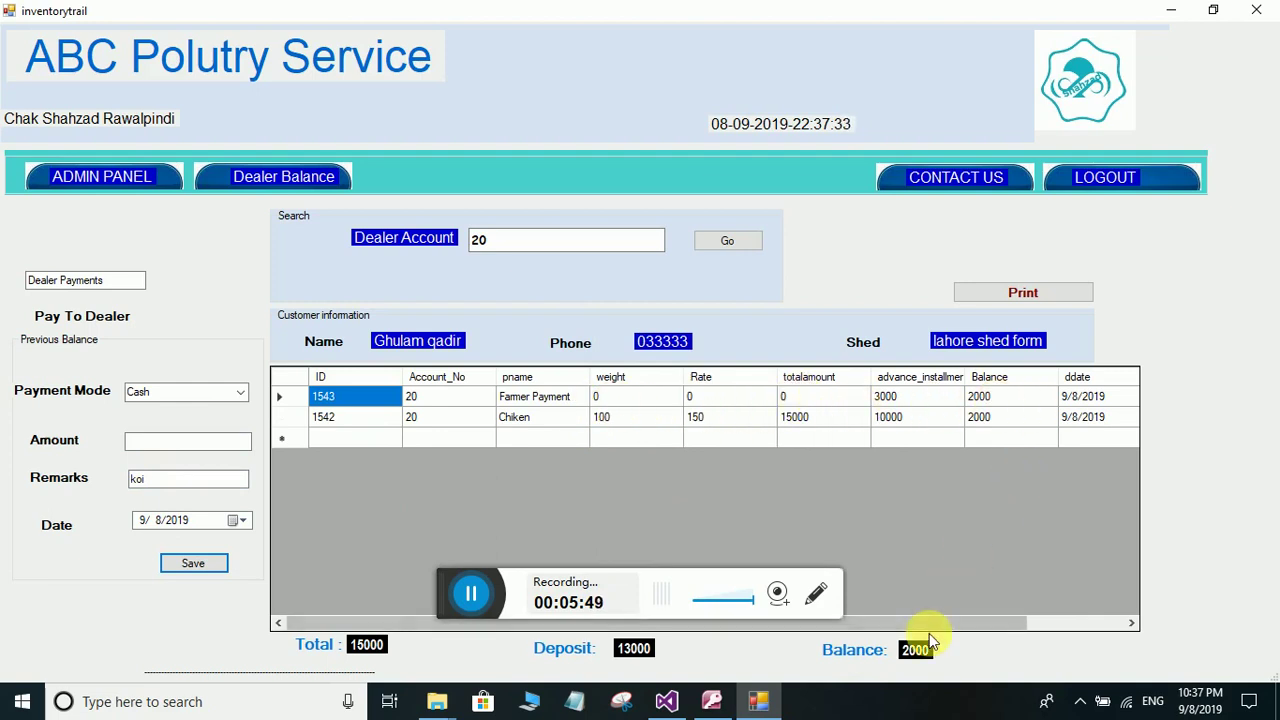
click(157, 177)
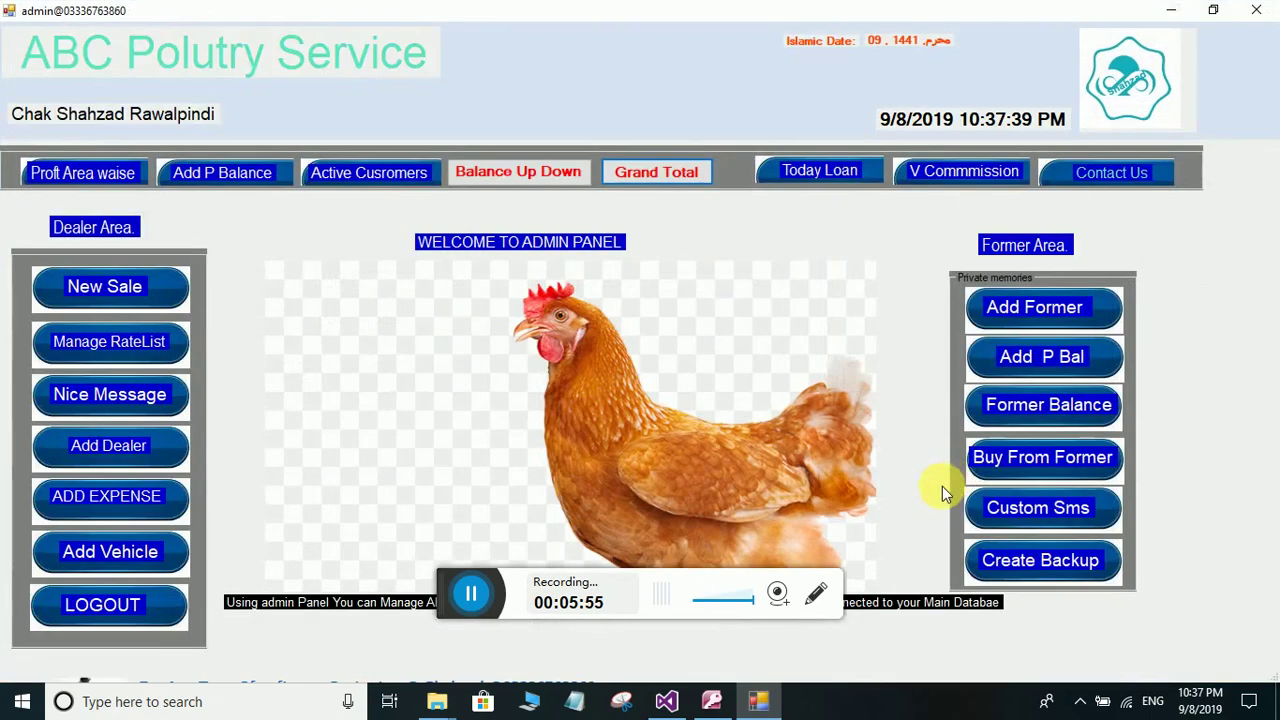
- Check the farmer's updated 2000 balance in the Dealer Balance report, then return
click(1077, 415)
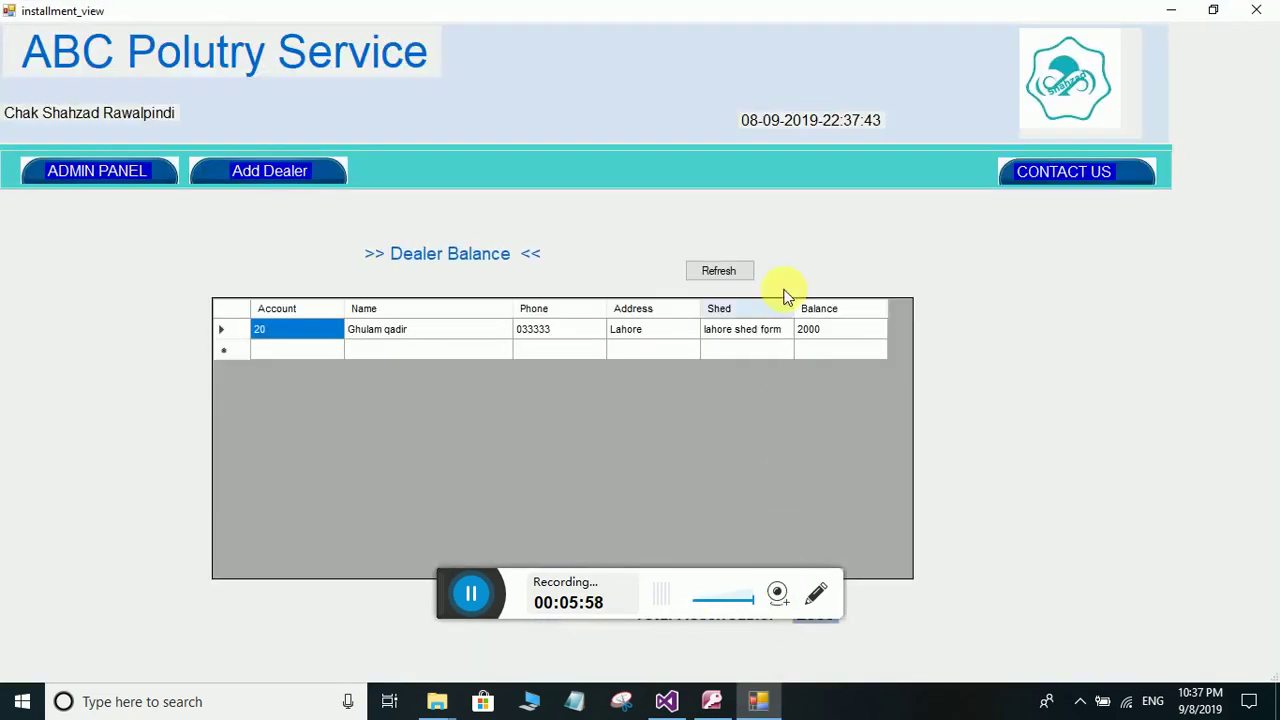
click(100, 168)
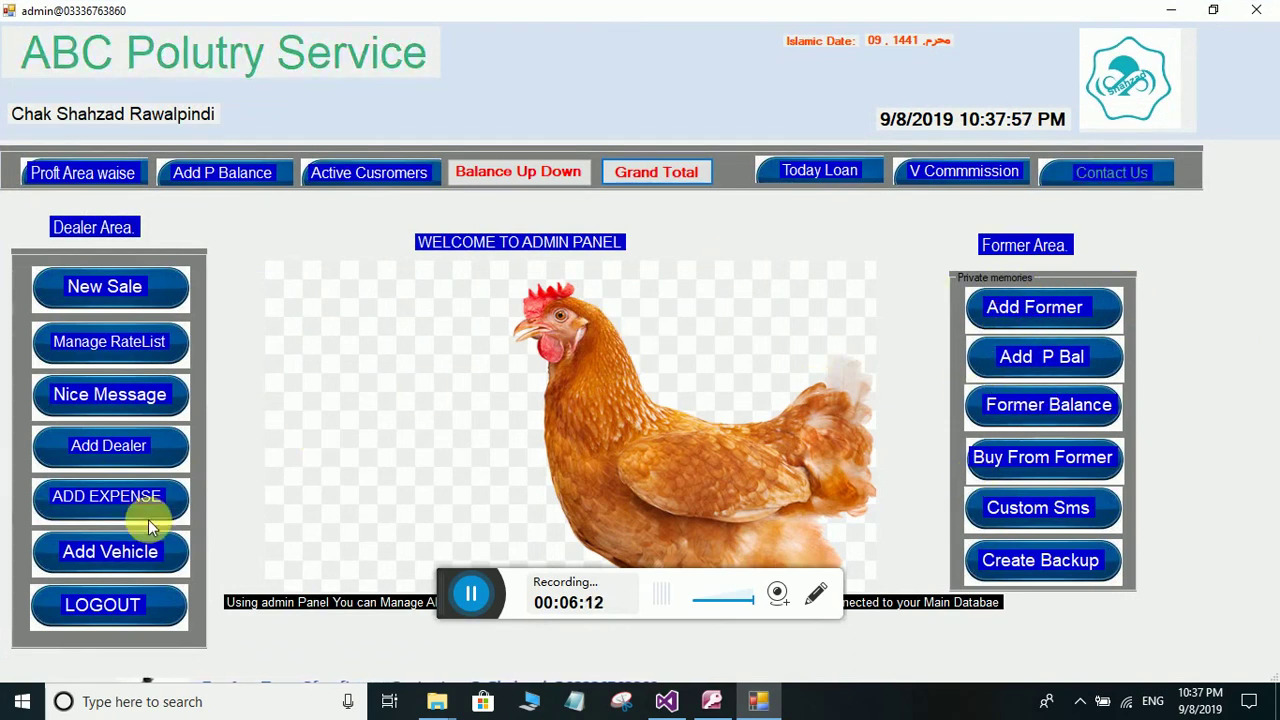
- Start a new chiken sale with rate code Rate1 and weight 10
click(108, 288)
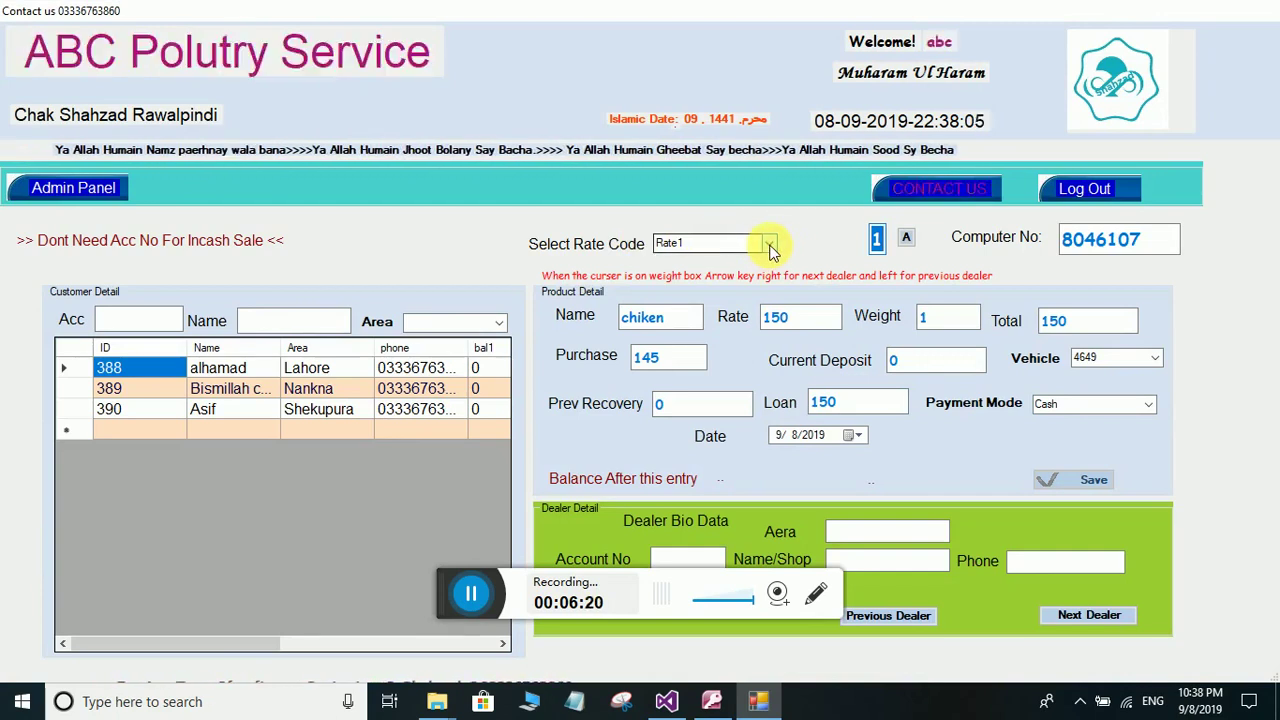
click(770, 248)
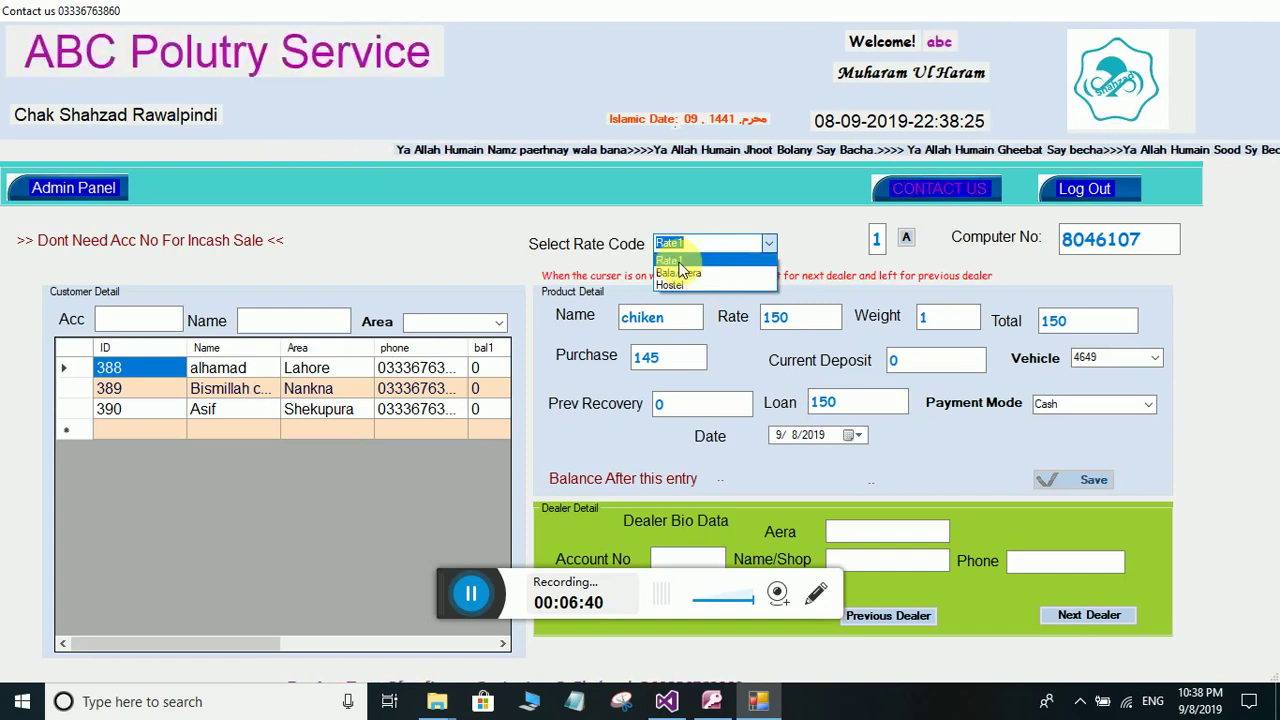
click(679, 261)
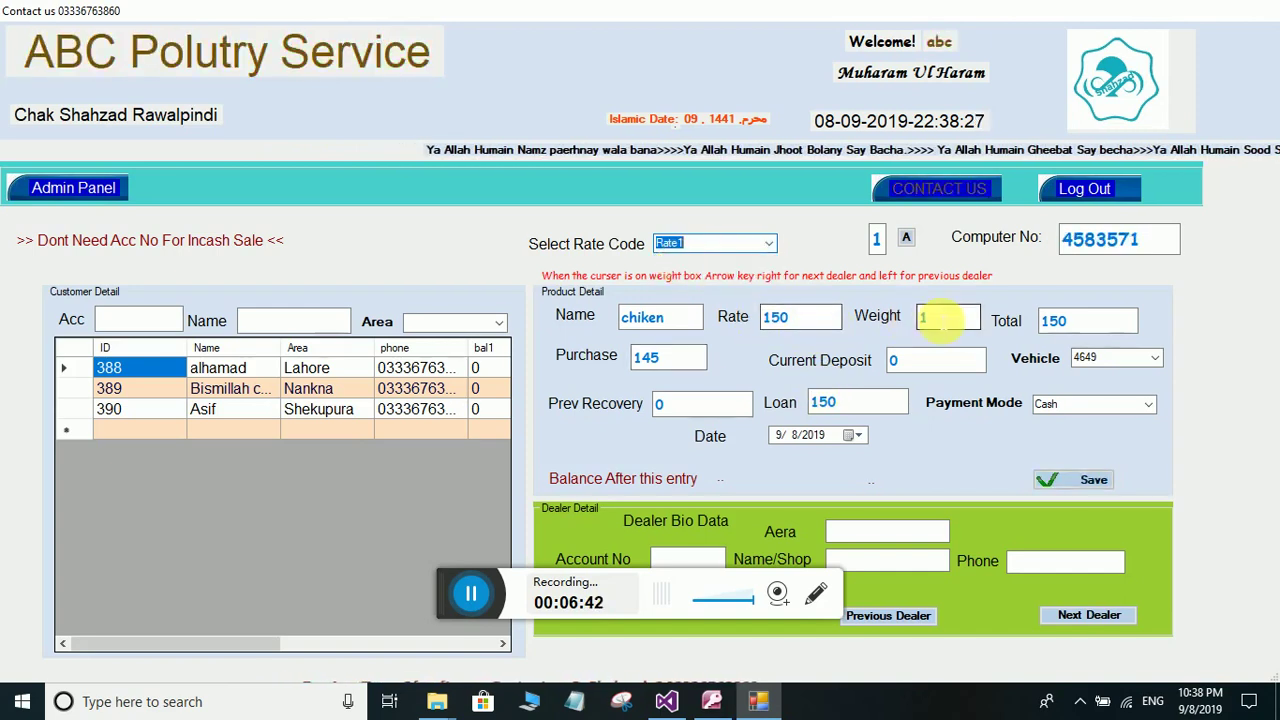
click(945, 318)
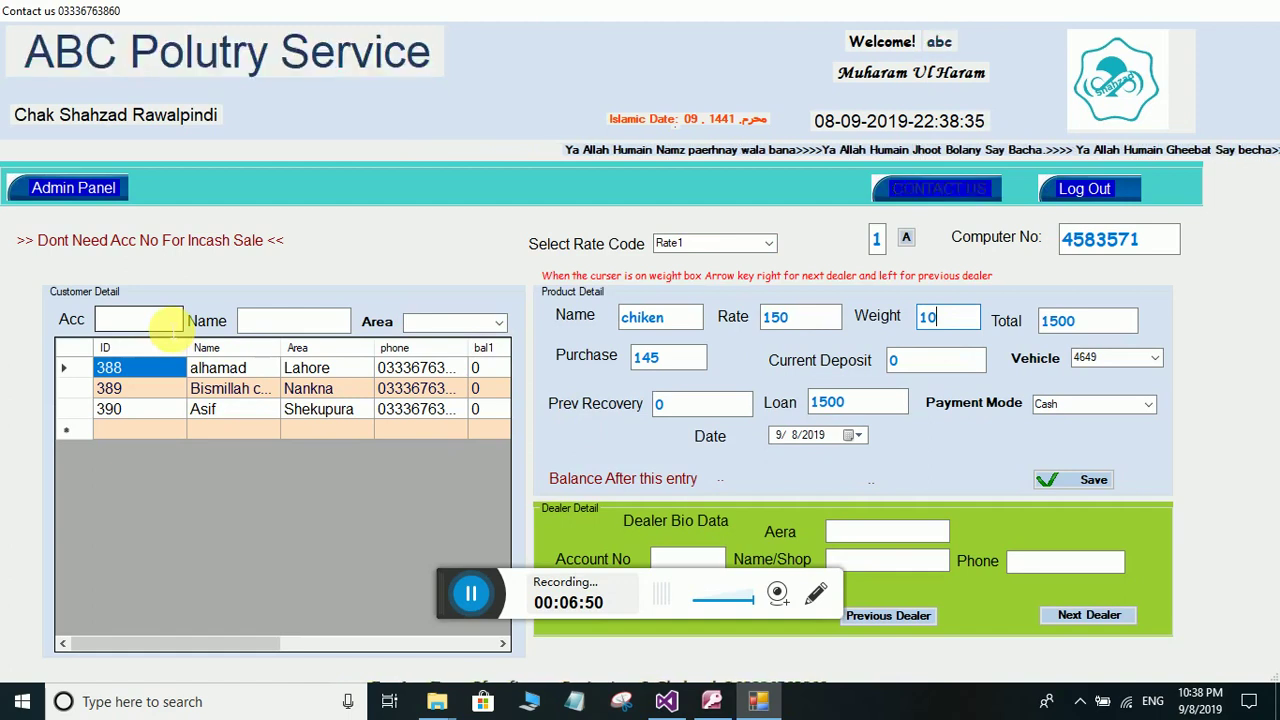
- Save the sale to the Lahore dealer on vehicle 4649 with a 500 deposit
click(499, 327)
click(470, 340)
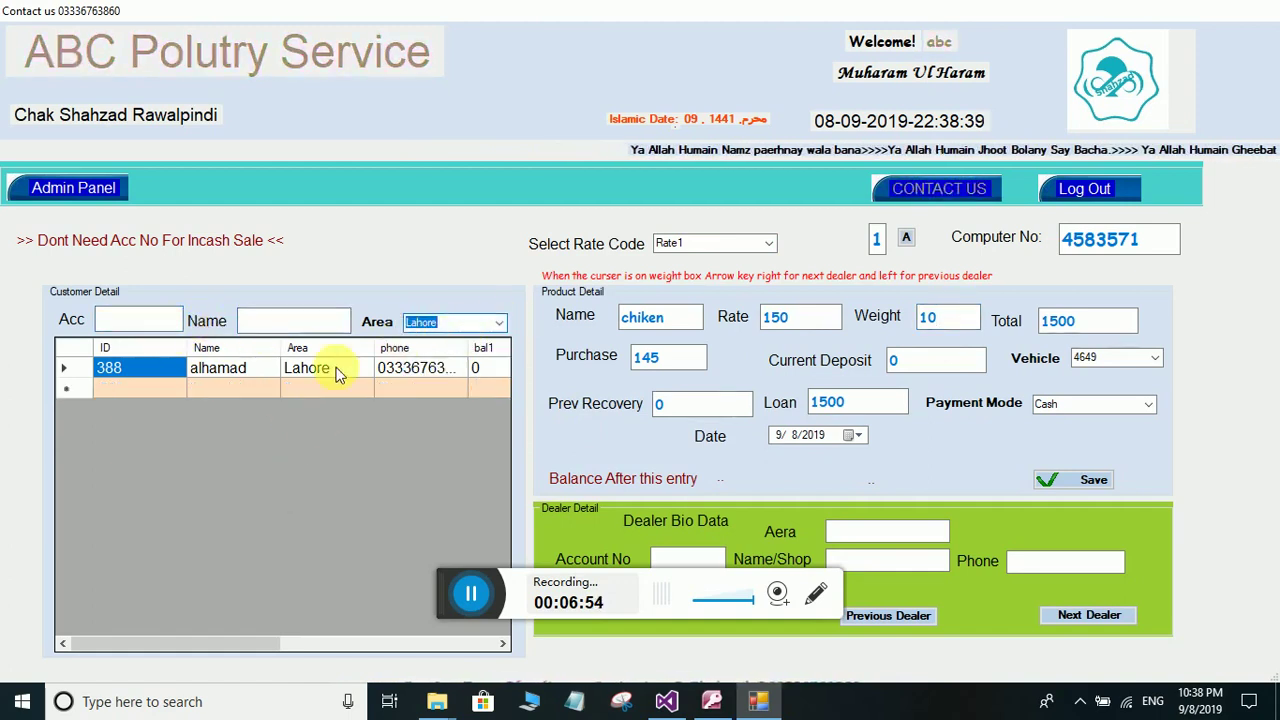
click(295, 369)
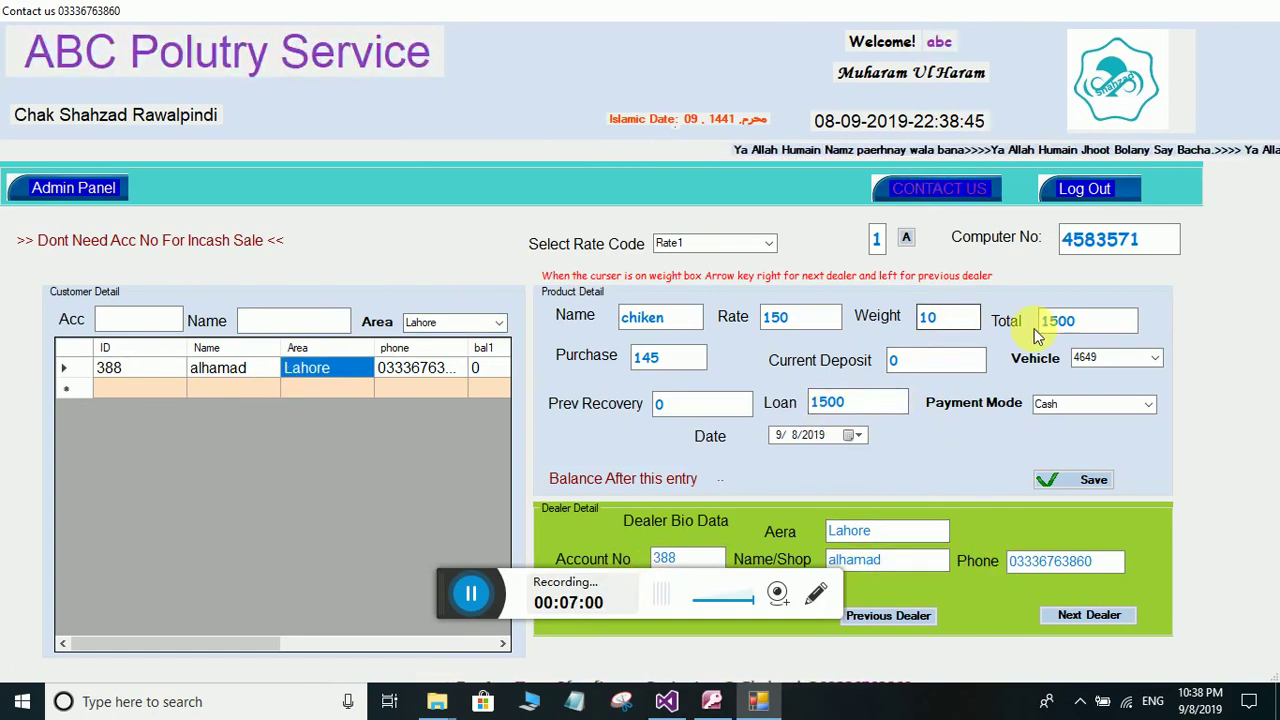
click(1155, 365)
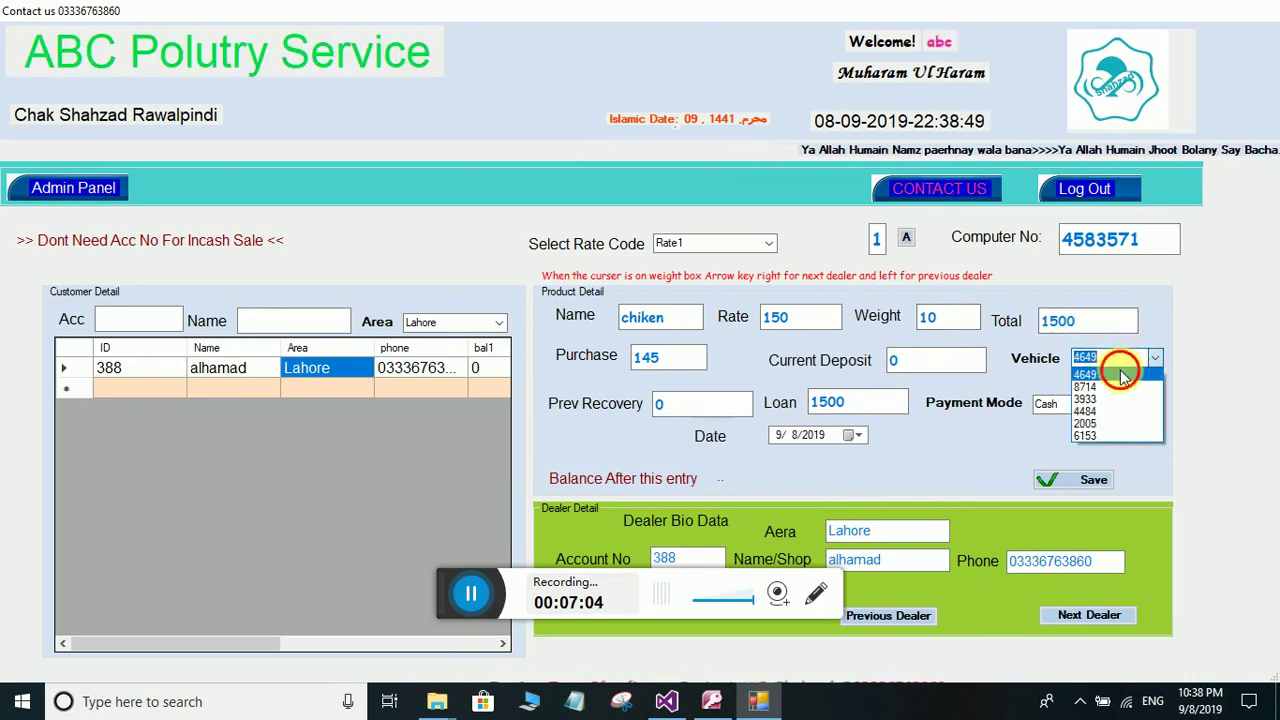
click(1145, 363)
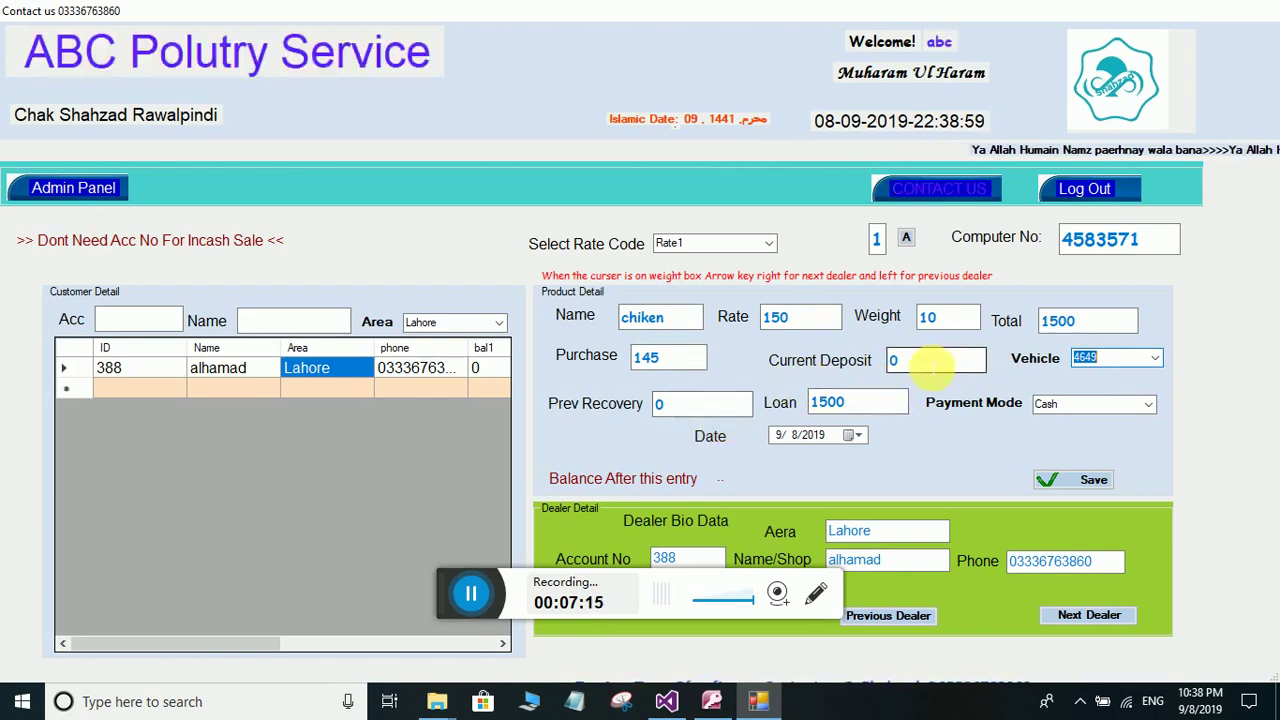
double_click(889, 362)
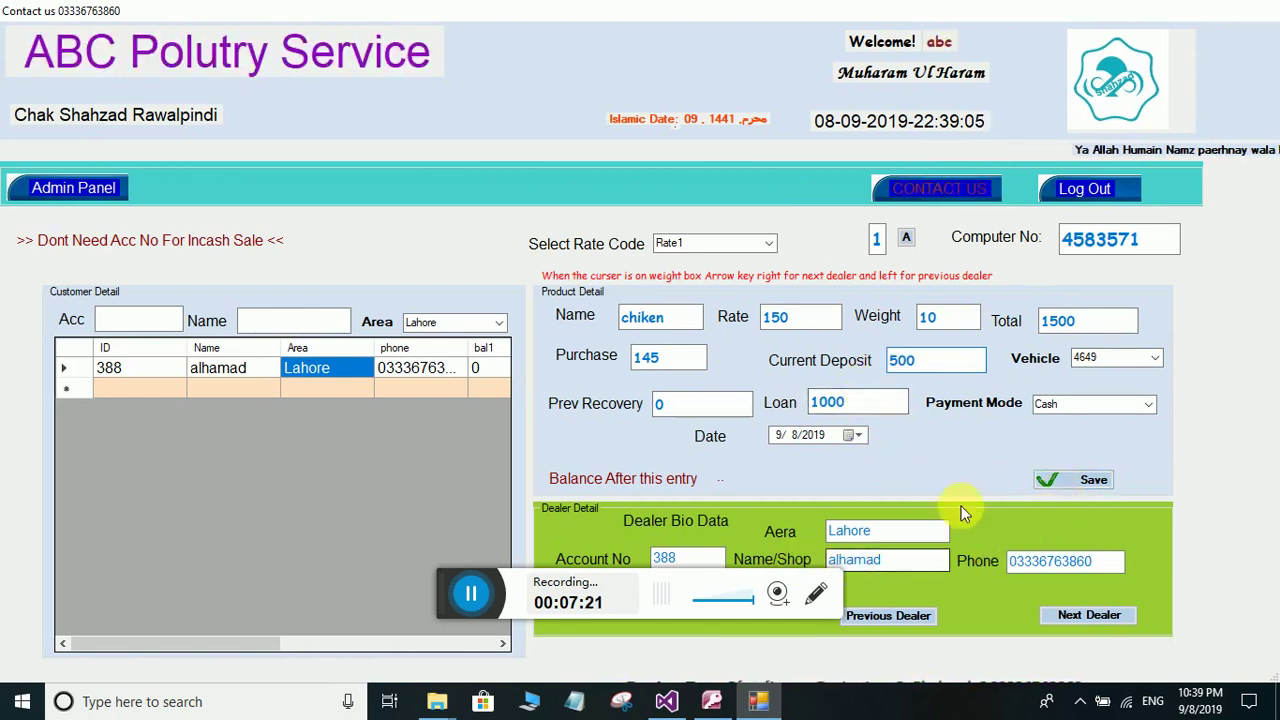
click(1050, 482)
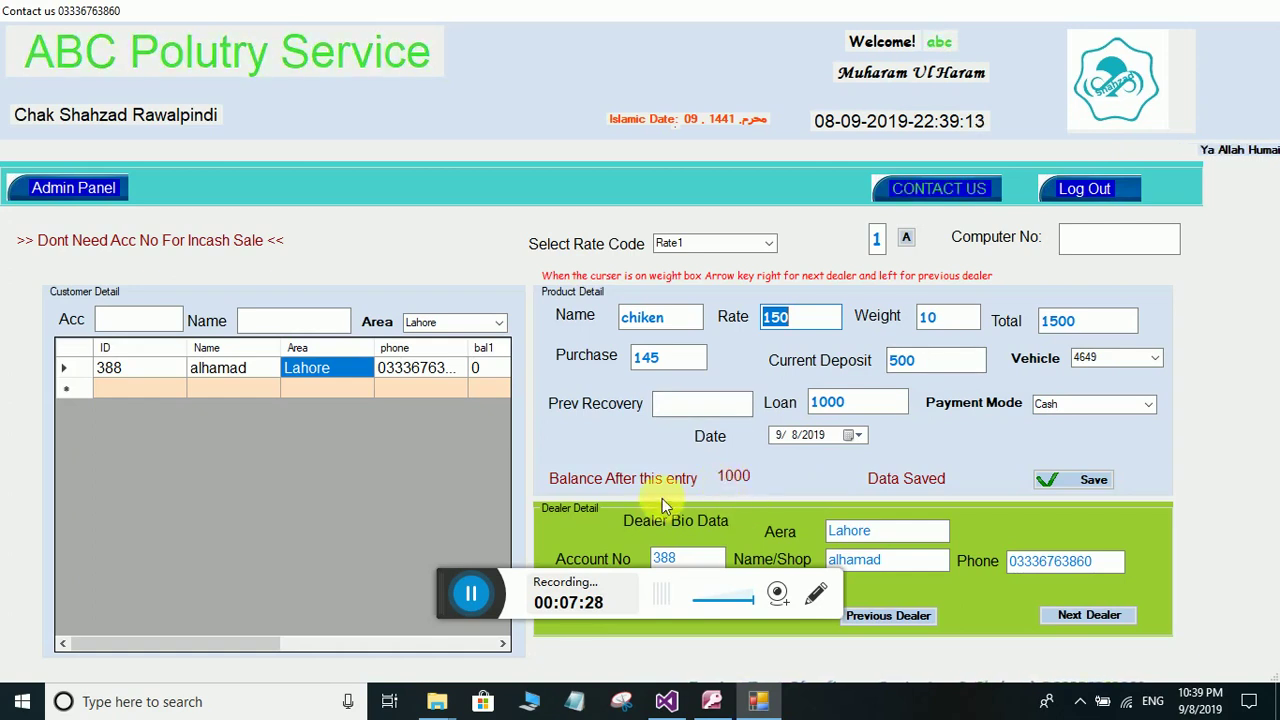
click(500, 322)
- Save a weight-15 chiken sale to the Shekupura dealer with a 1000 deposit
click(455, 357)
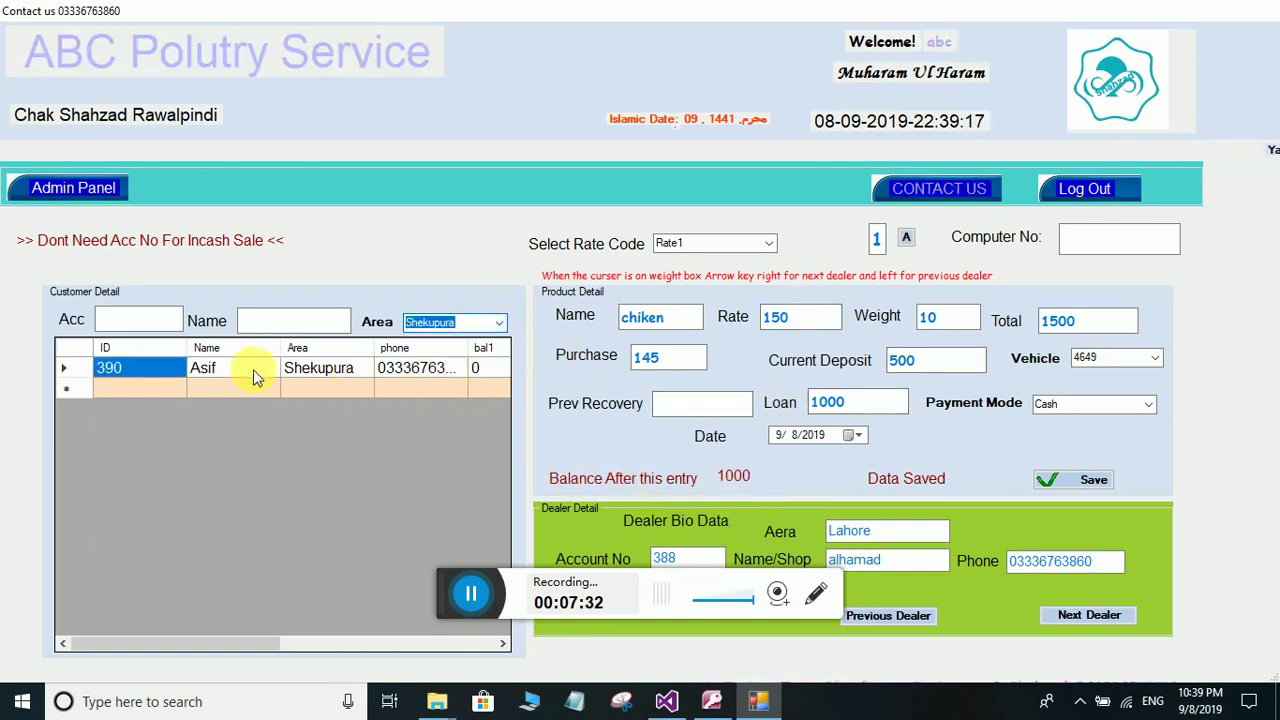
click(300, 369)
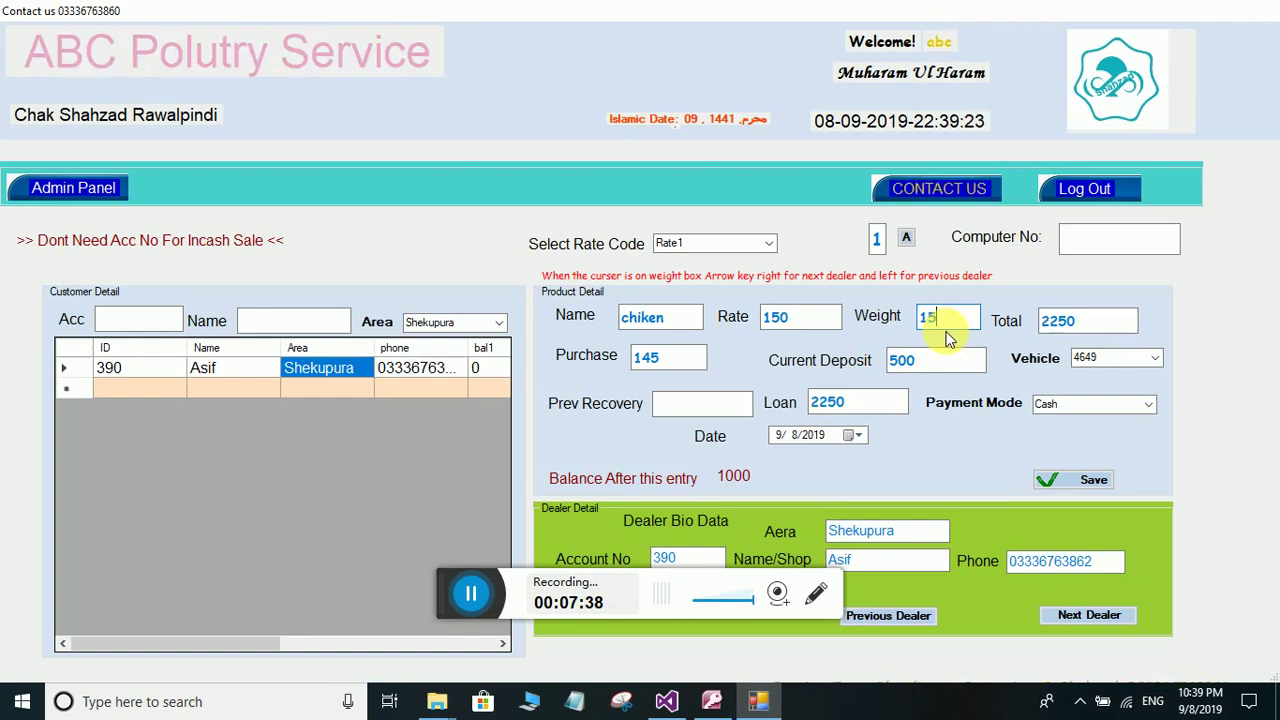
key(Tab)
key(Tab)
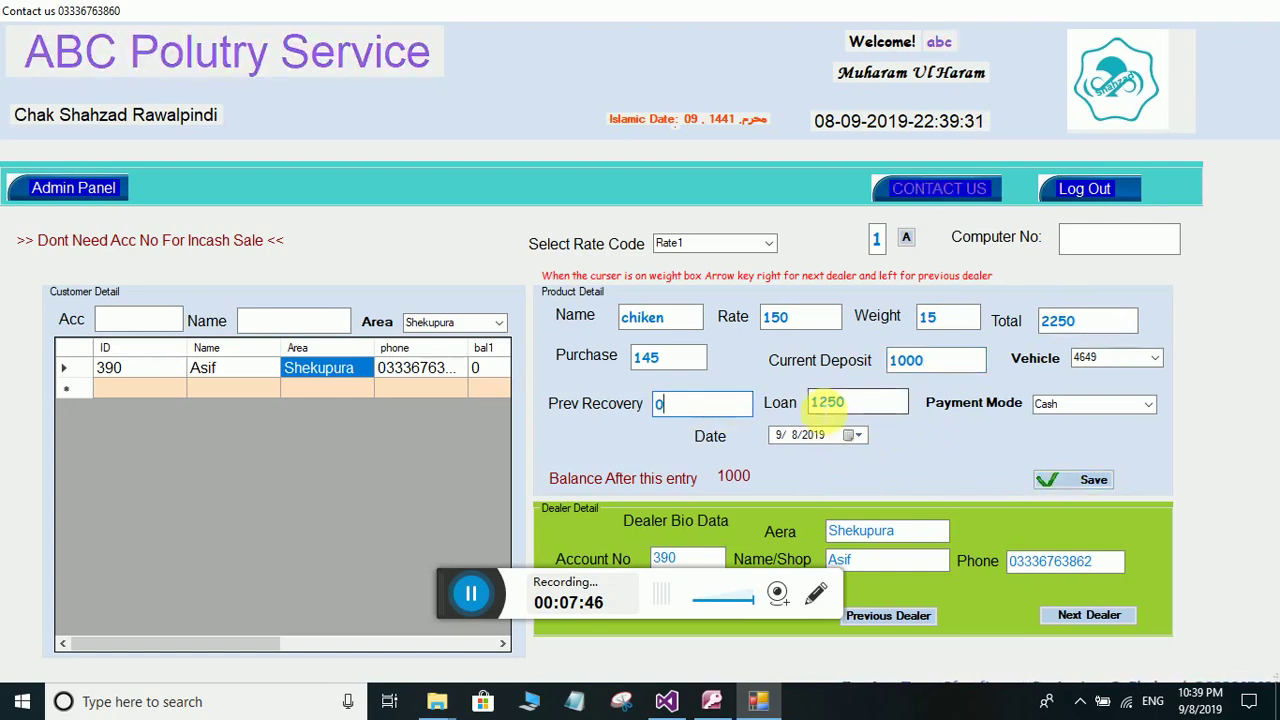
click(1047, 483)
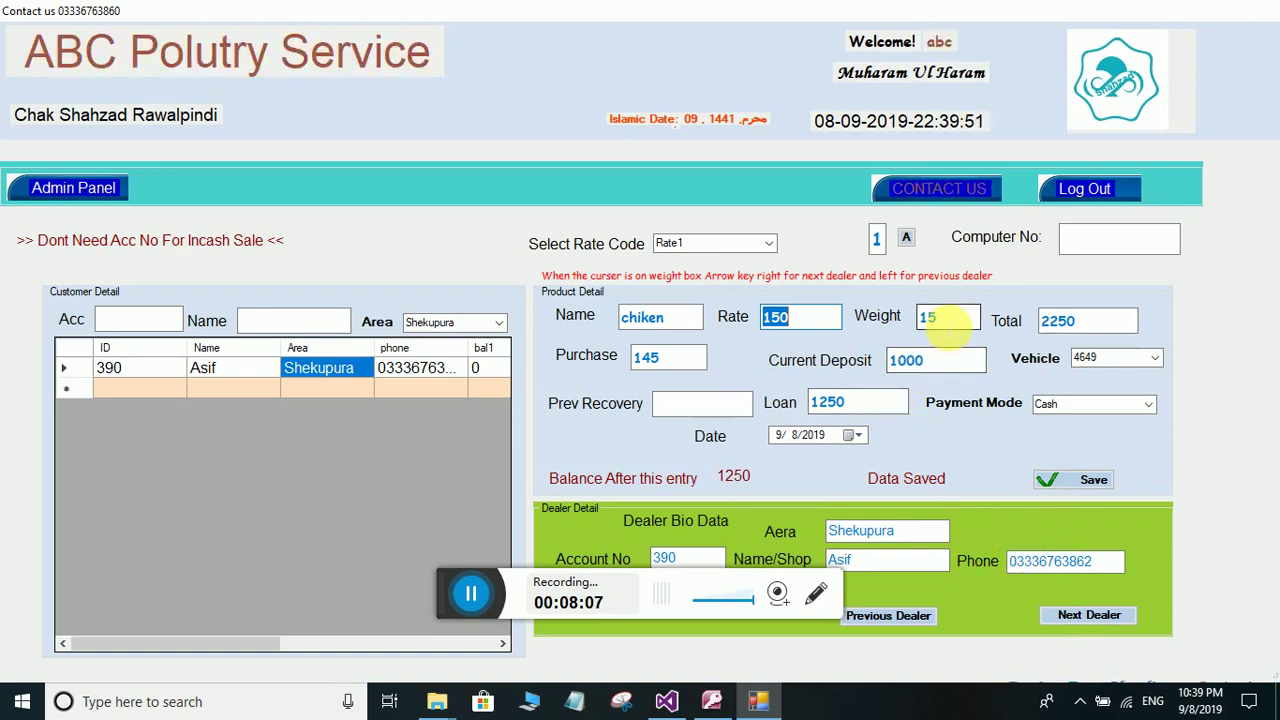
- Review the saved rate 150, total 2250, deposit 1000, loan 1250, and the area list
click(930, 317)
drag(810, 317, 740, 316)
drag(937, 370, 882, 370)
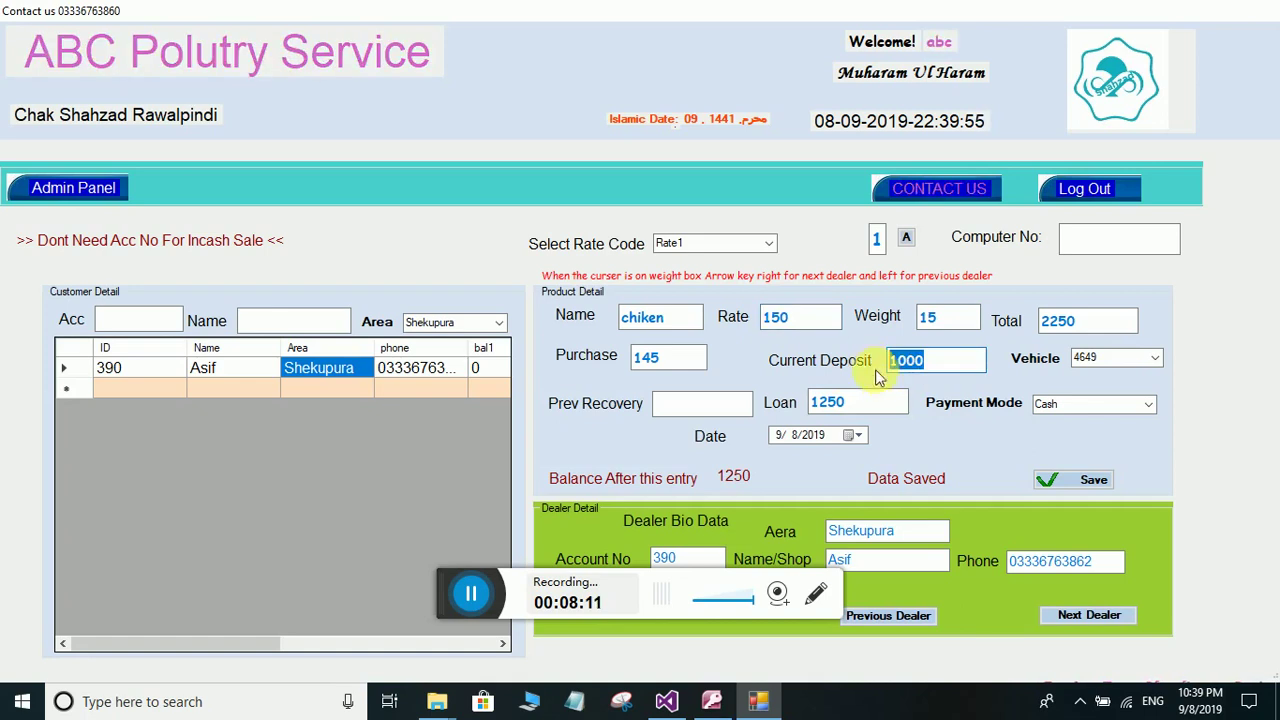
click(880, 402)
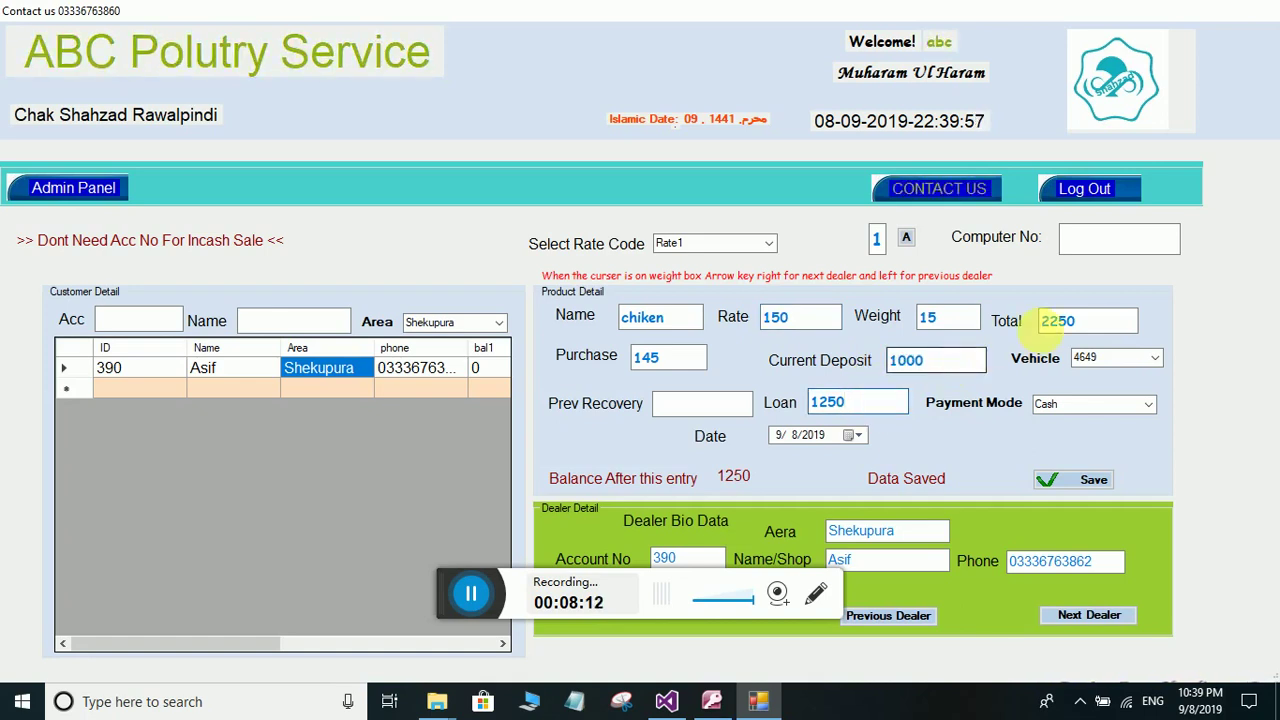
drag(1080, 322, 1038, 322)
double_click(932, 373)
double_click(858, 402)
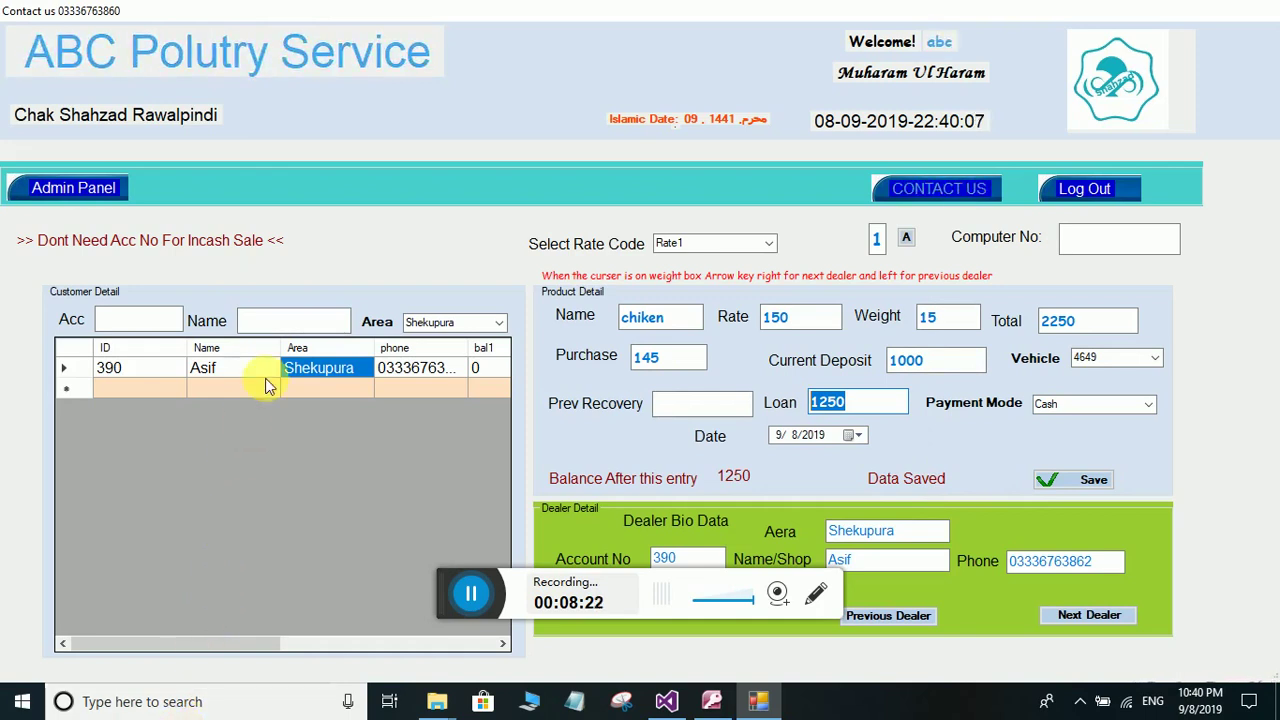
click(310, 323)
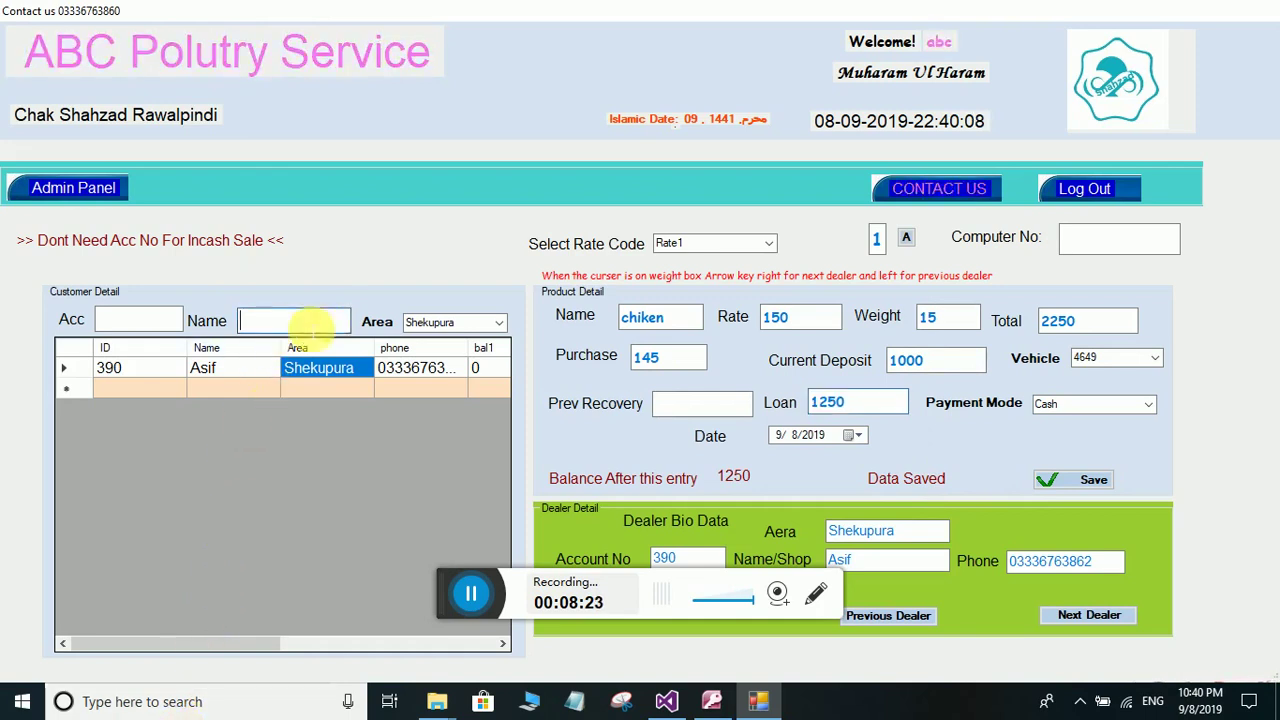
click(497, 322)
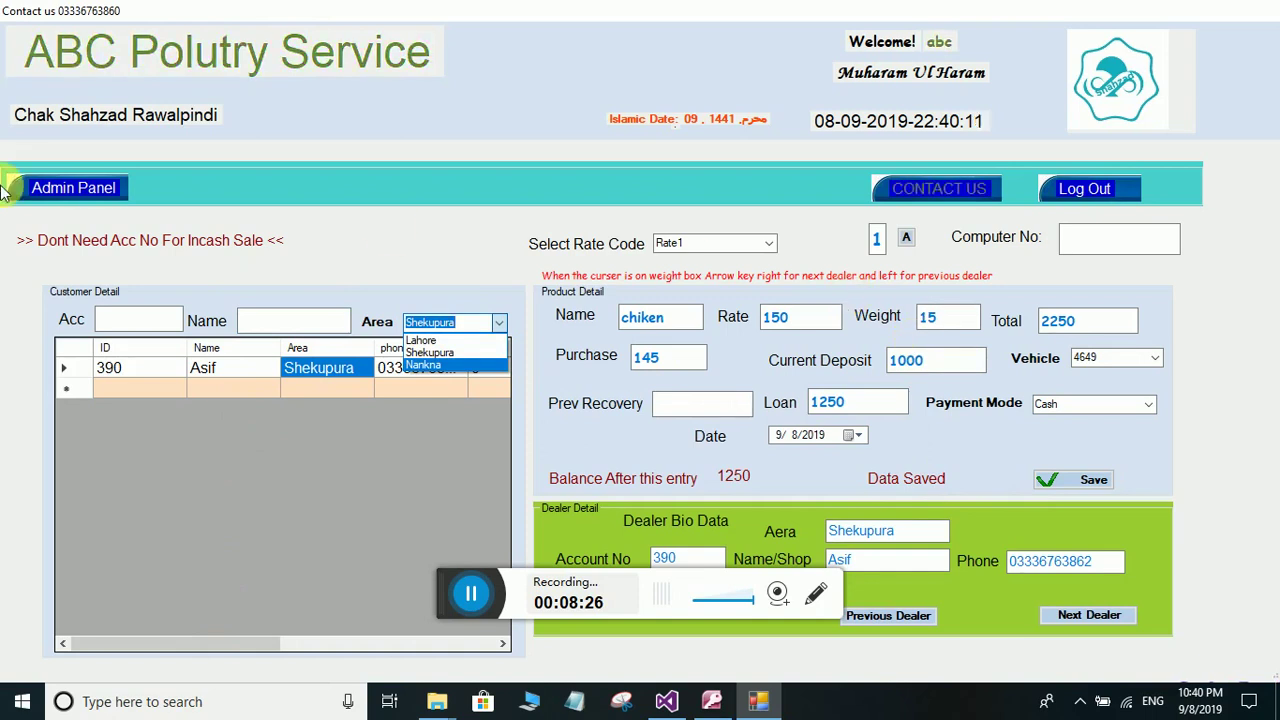
click(63, 190)
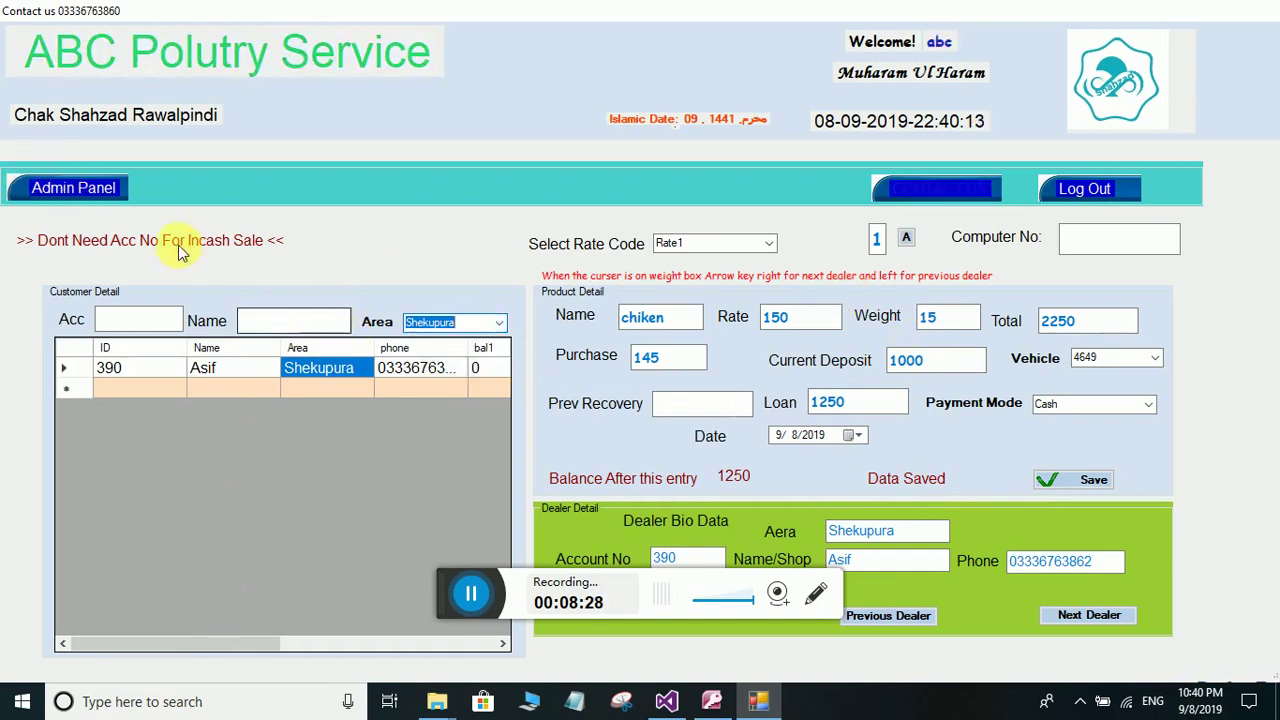
- Open the active customers' balances from the admin panel and show Lahore balances
click(73, 190)
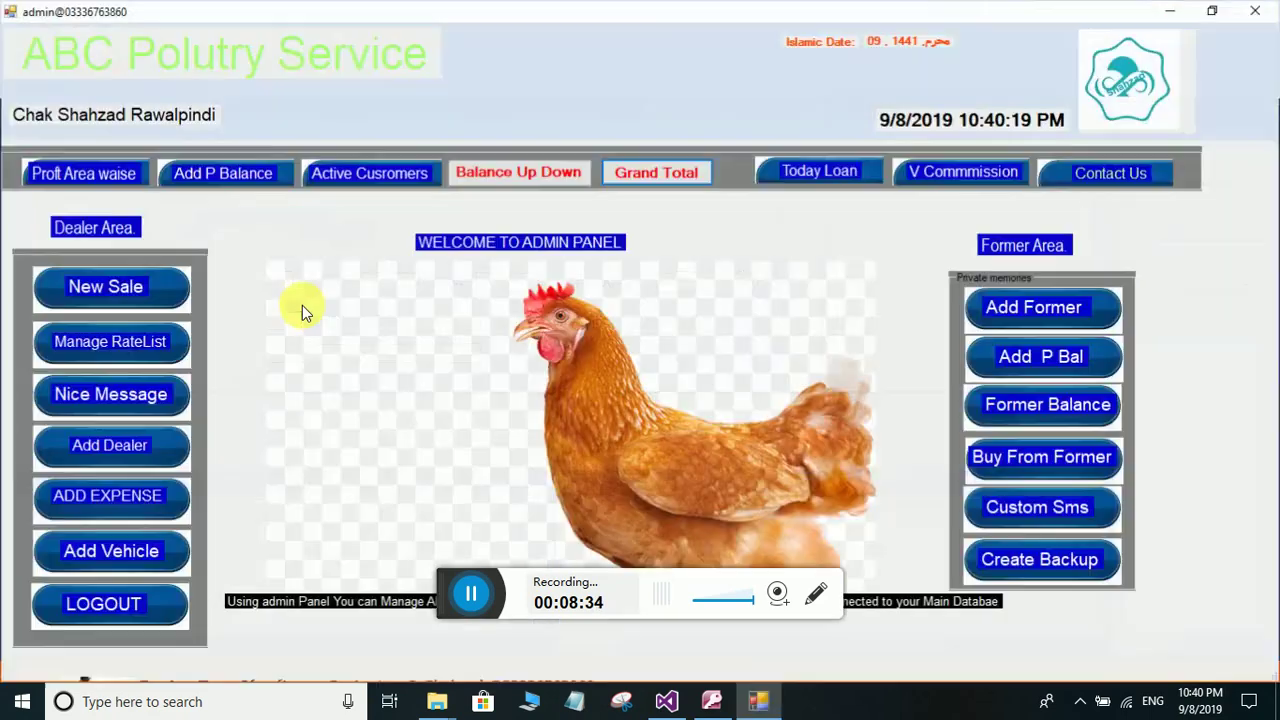
click(358, 175)
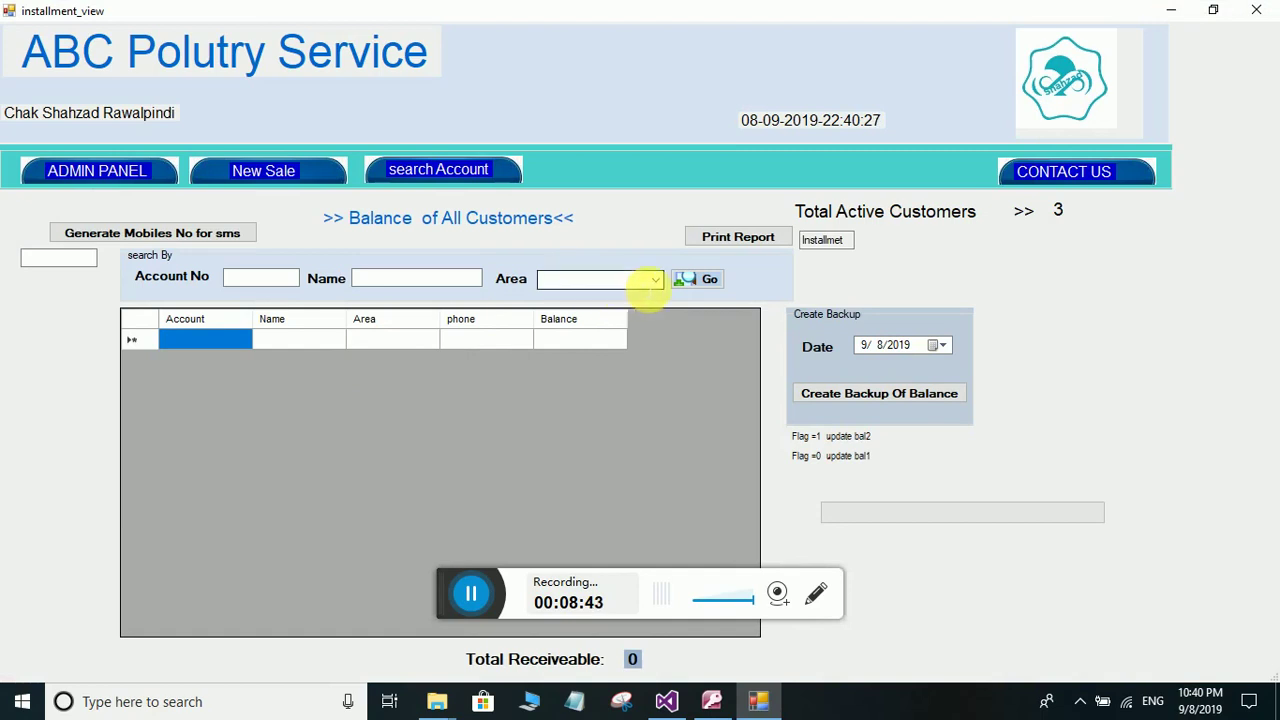
click(654, 287)
click(648, 296)
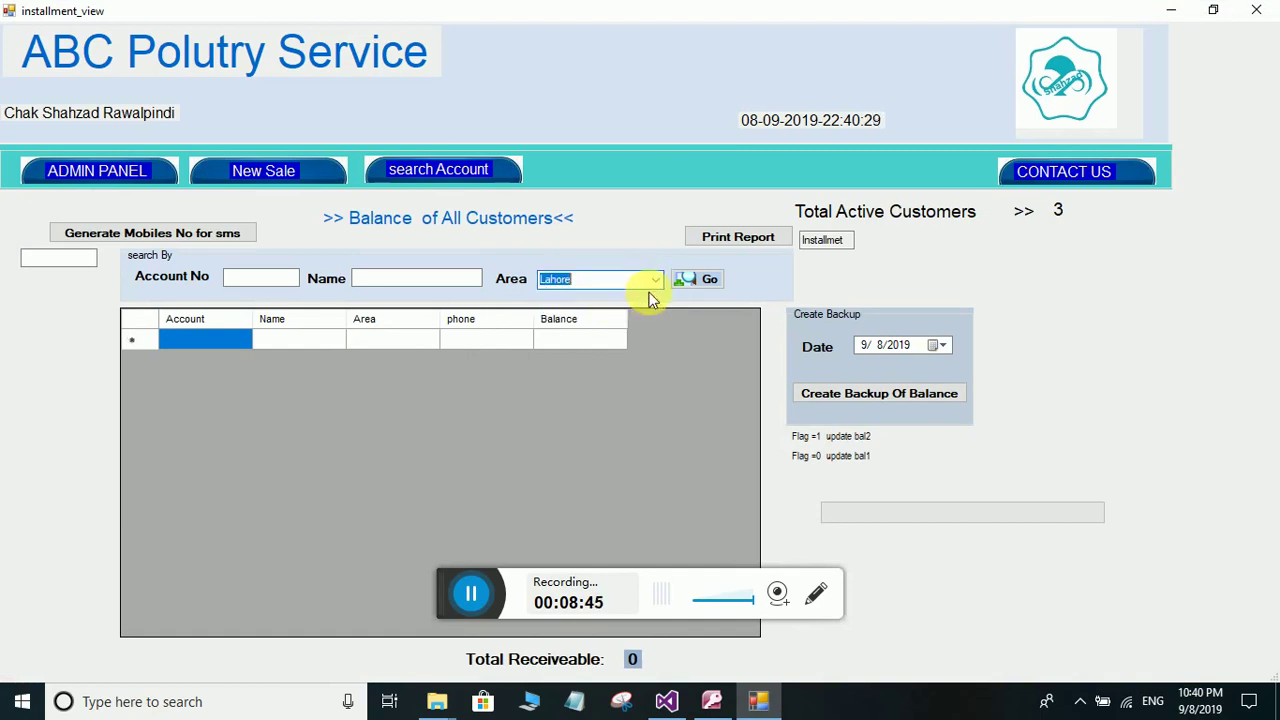
click(697, 283)
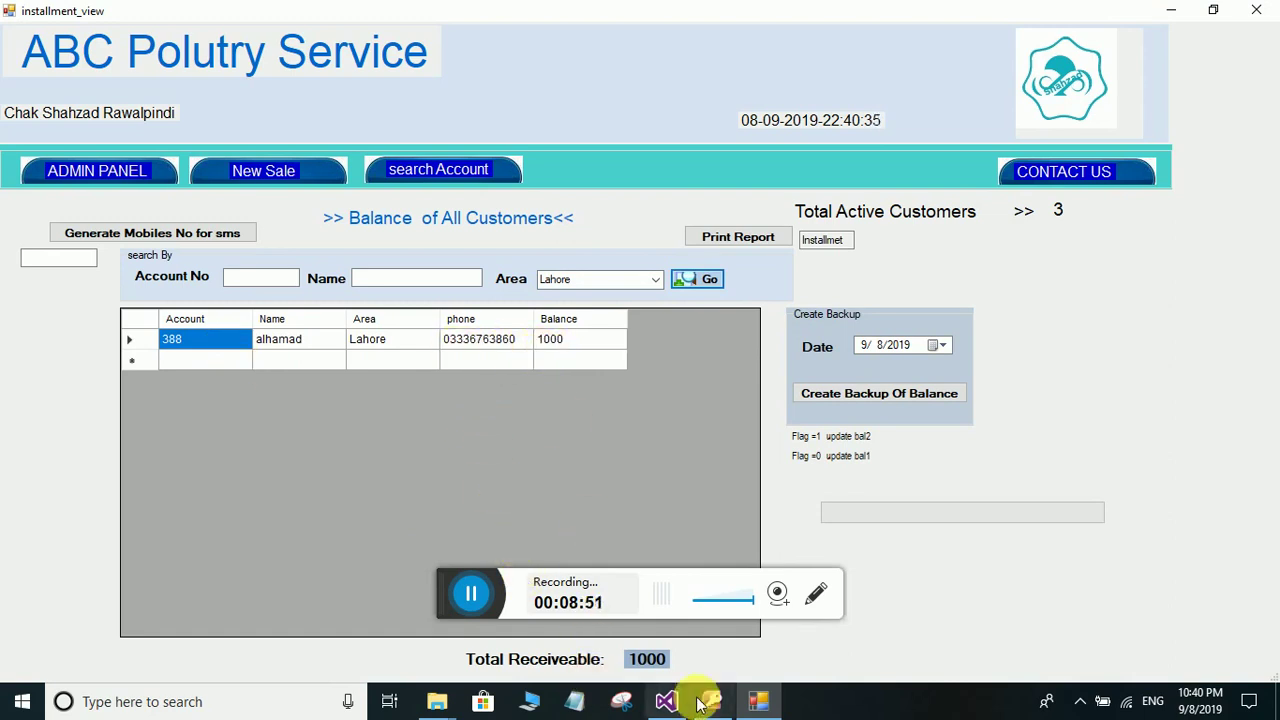
- Show customer balances for the Shekupura area
click(657, 280)
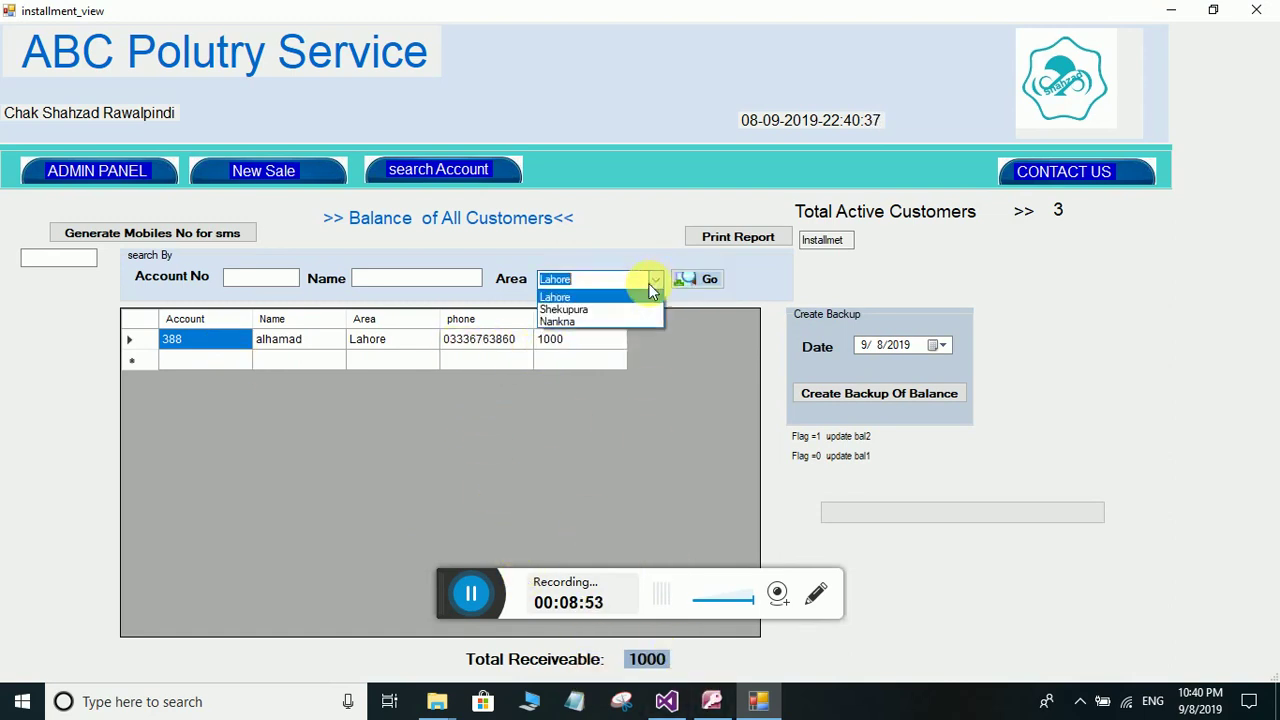
click(659, 302)
click(697, 280)
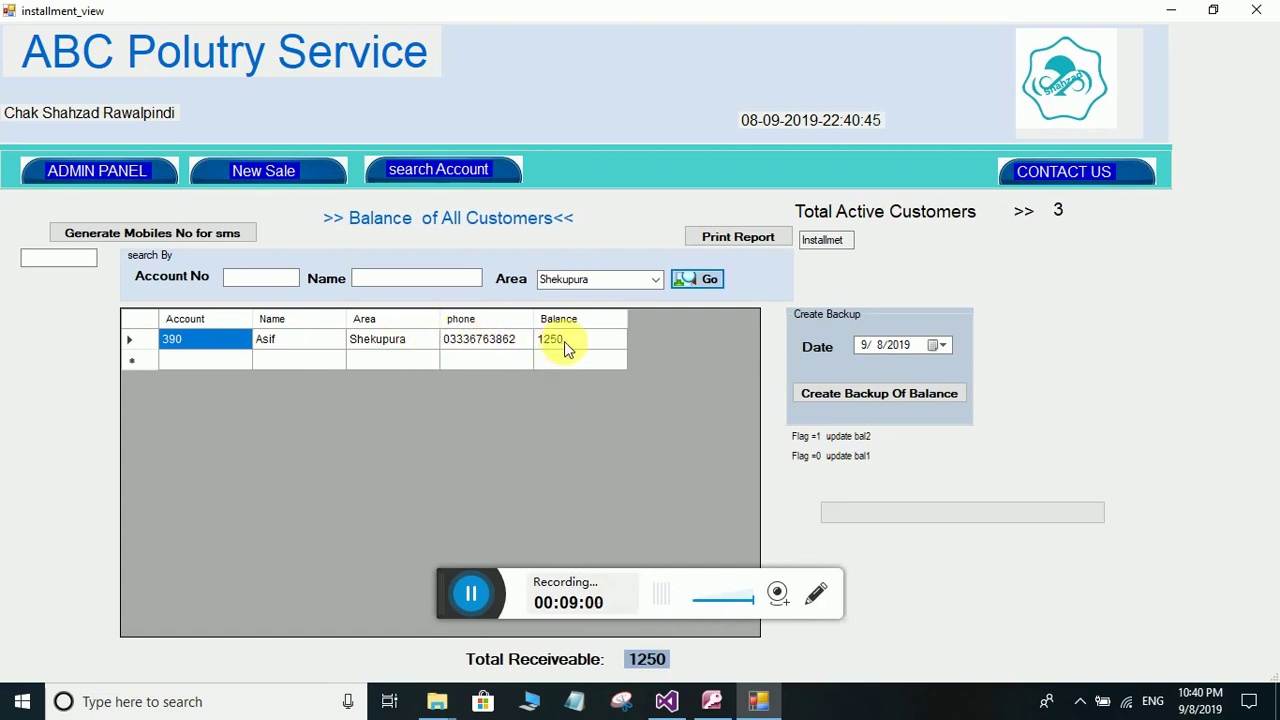
click(655, 280)
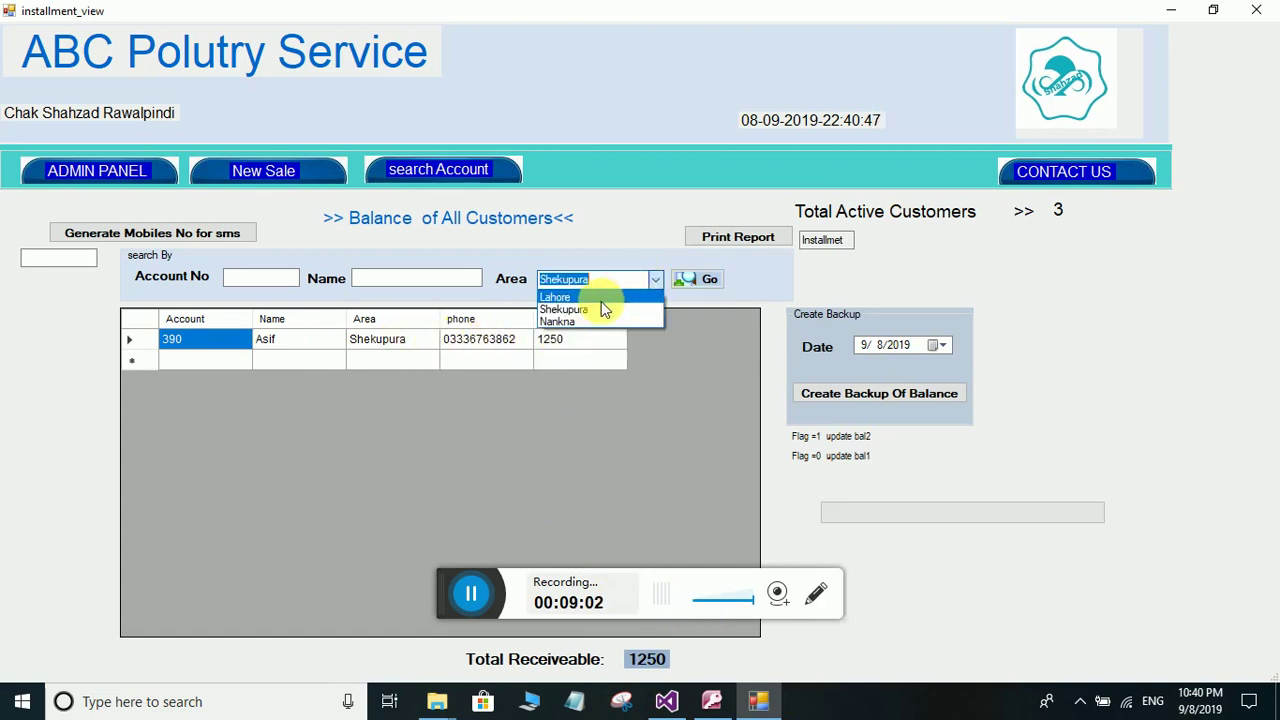
click(581, 310)
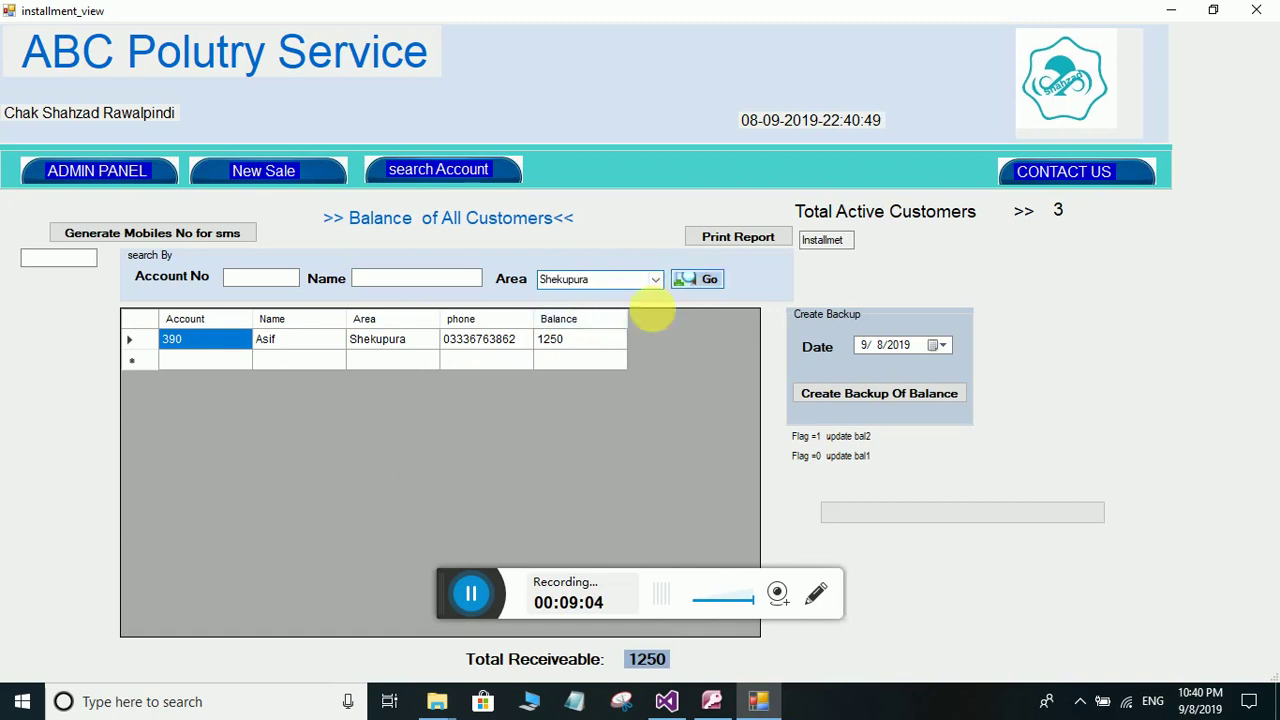
click(697, 279)
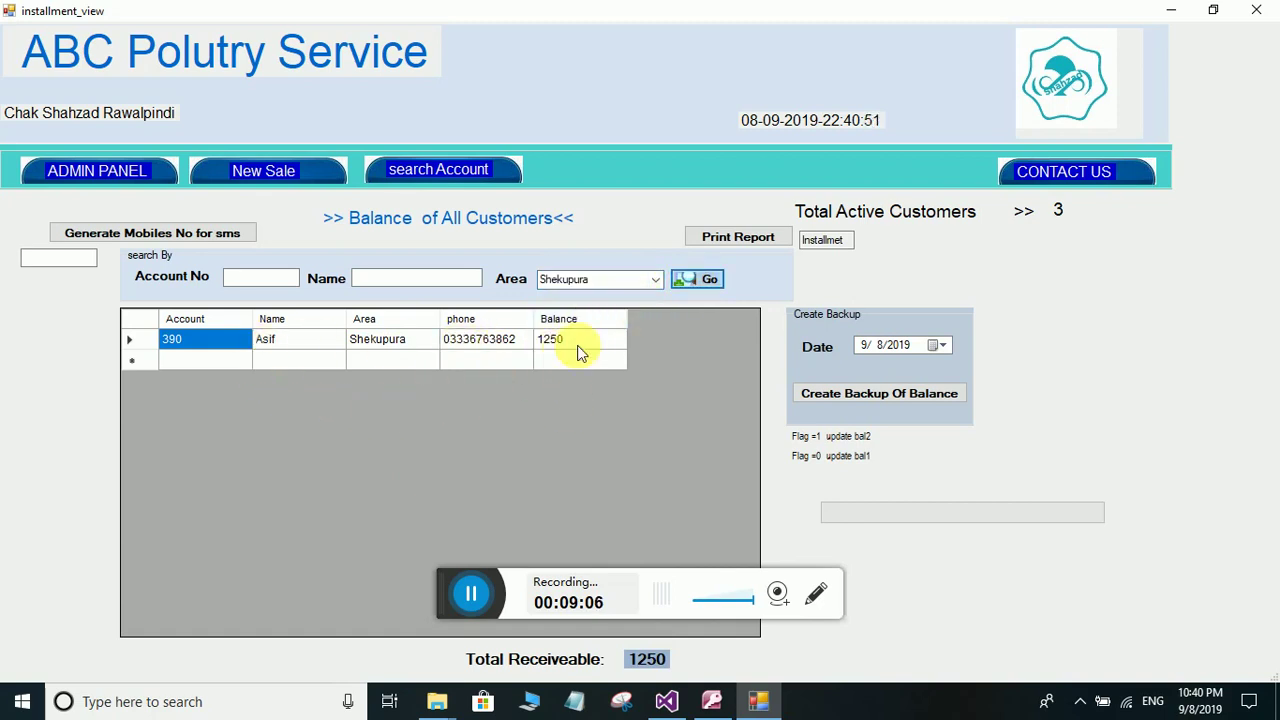
- Show customer balances for Nankna, then for Lahore again
click(652, 283)
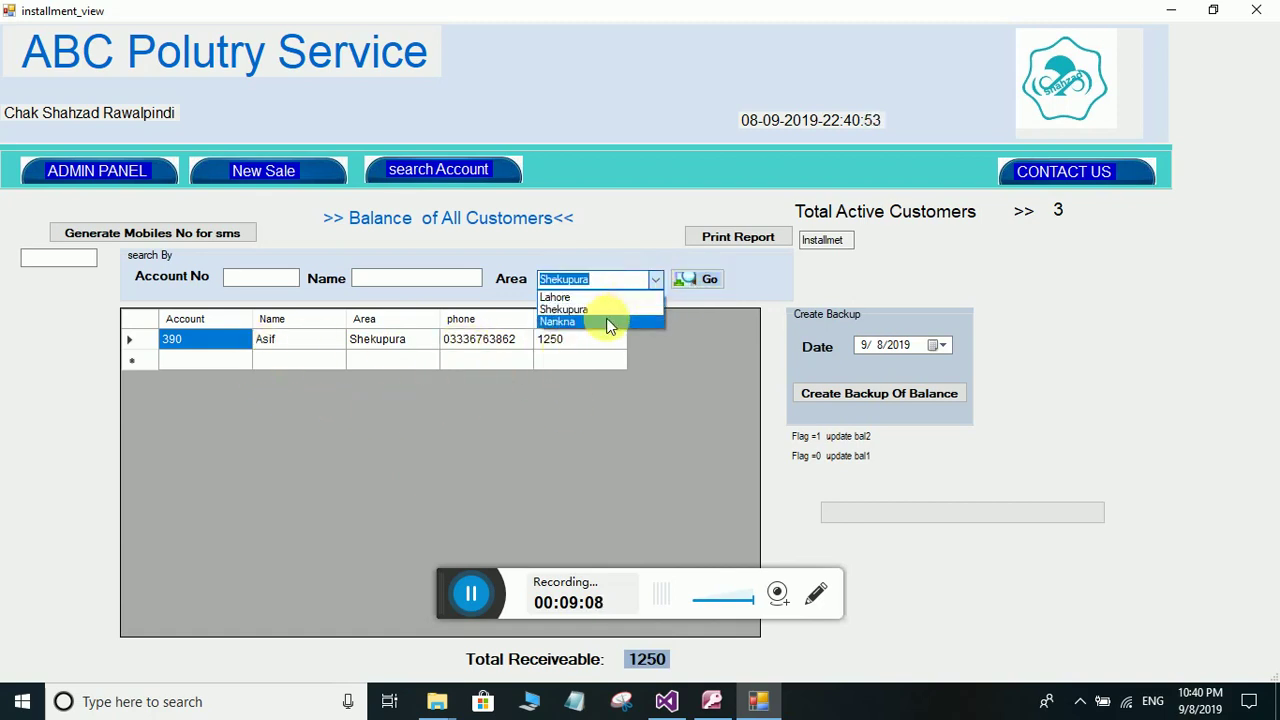
click(610, 321)
click(687, 283)
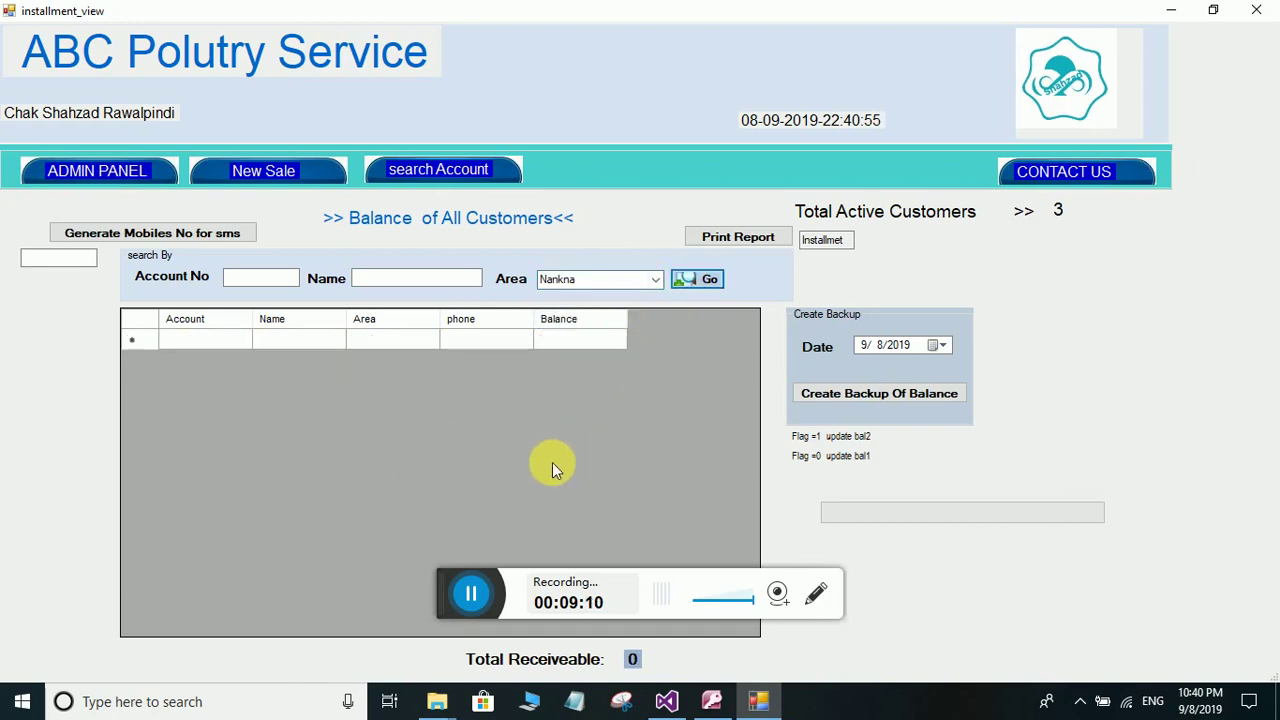
click(652, 280)
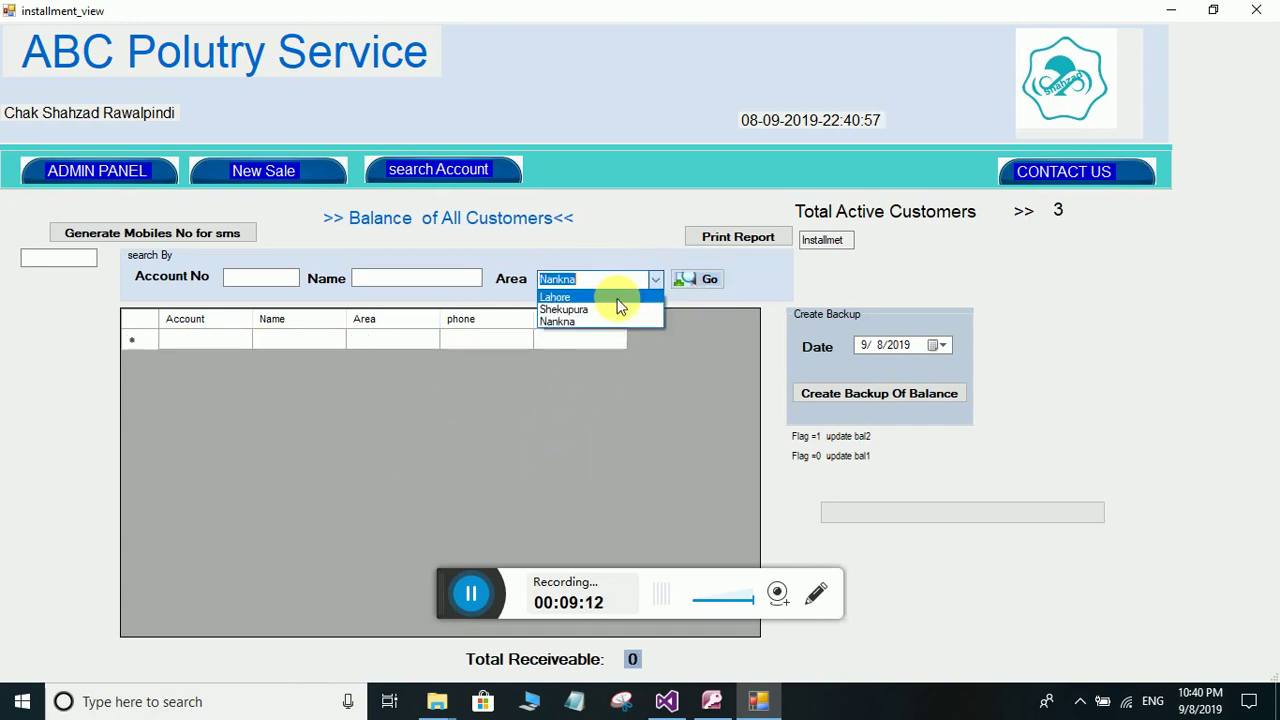
click(618, 293)
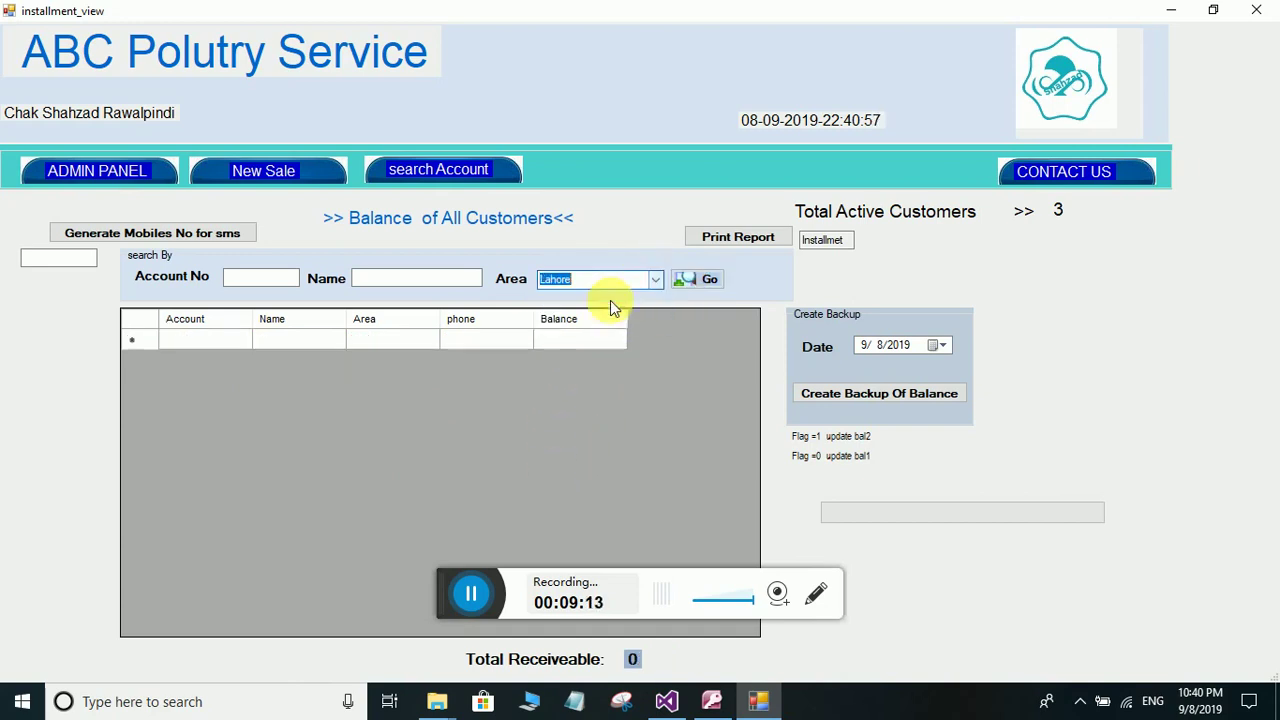
click(690, 281)
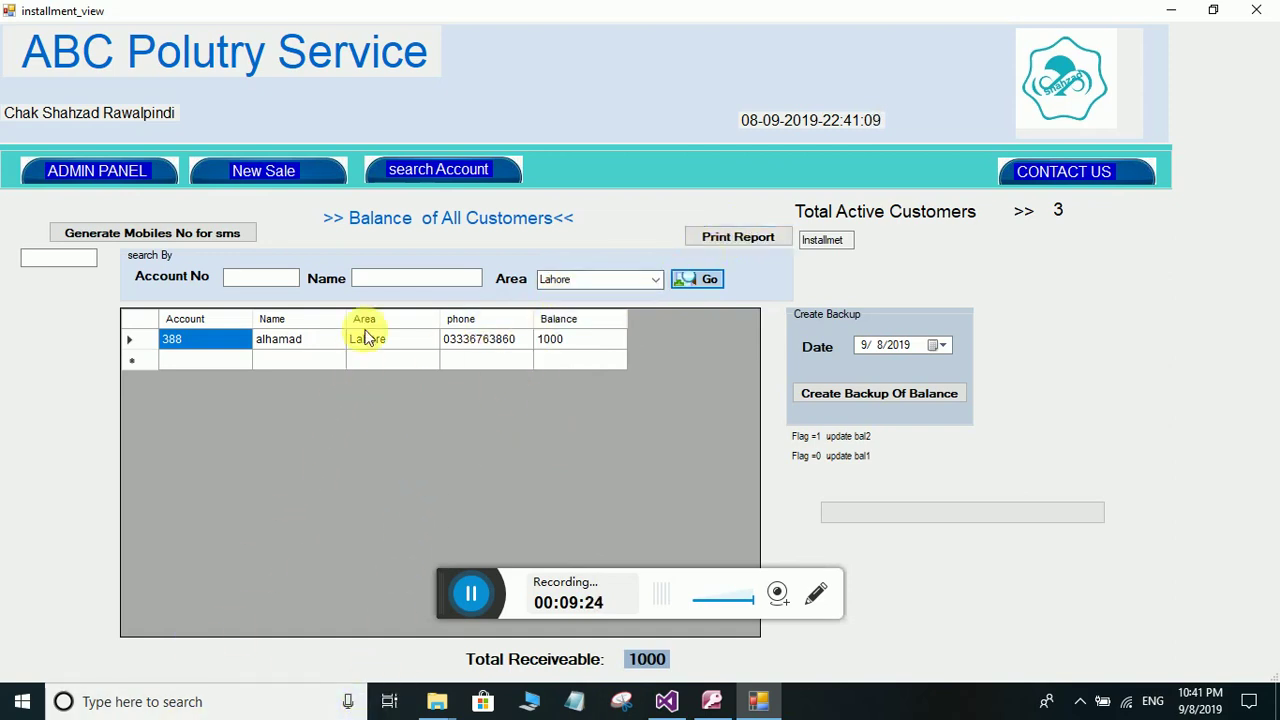
- Record a 500 installment on the Lahore customer's account, view the next account, and return to the admin panel
click(278, 346)
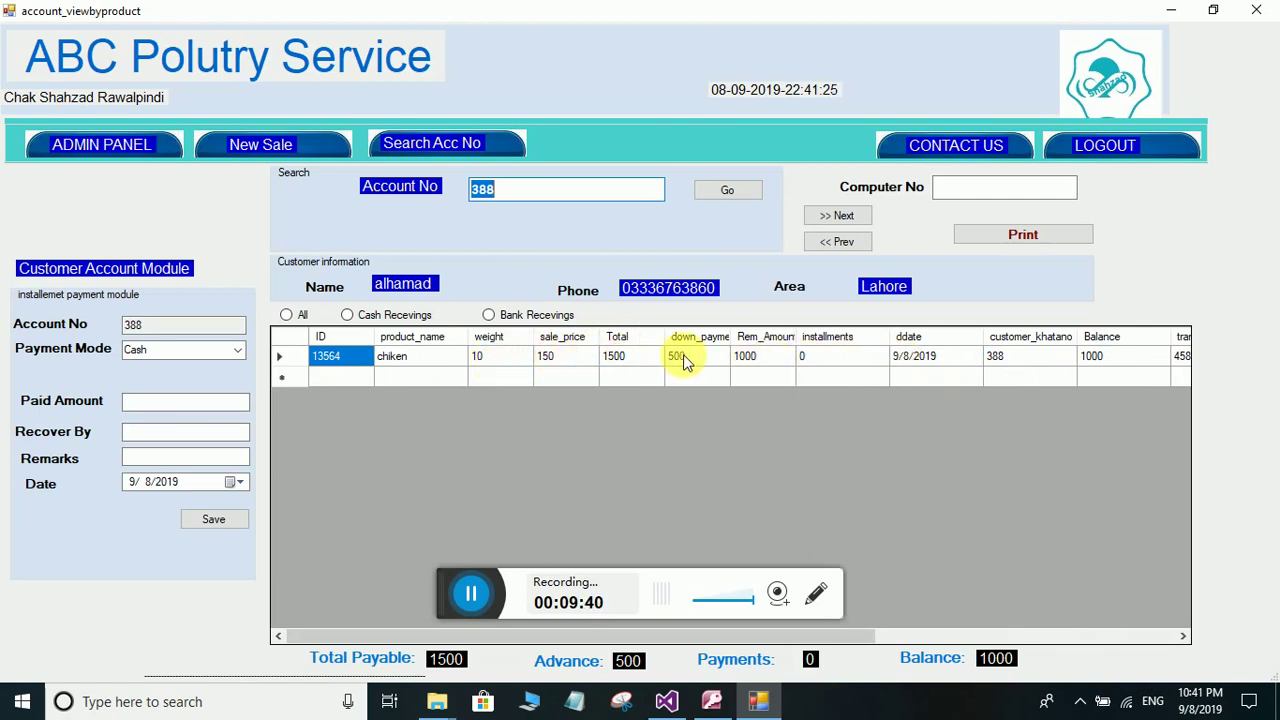
click(138, 433)
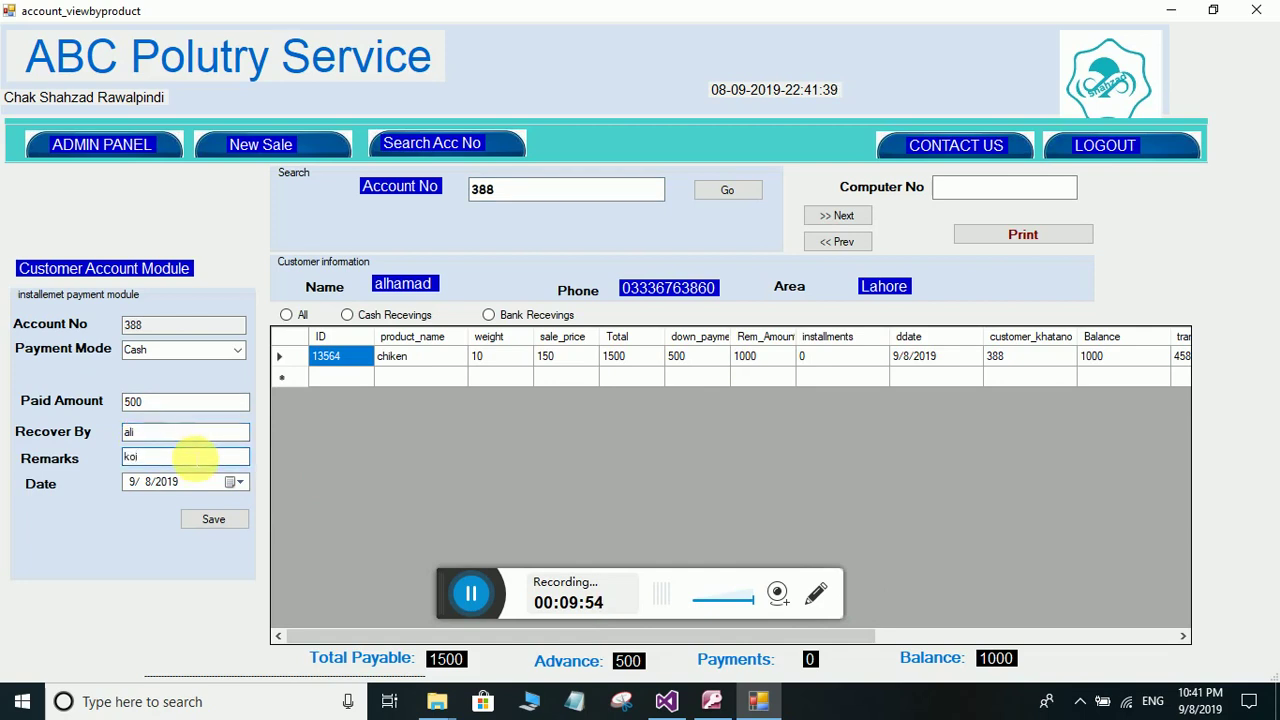
click(220, 522)
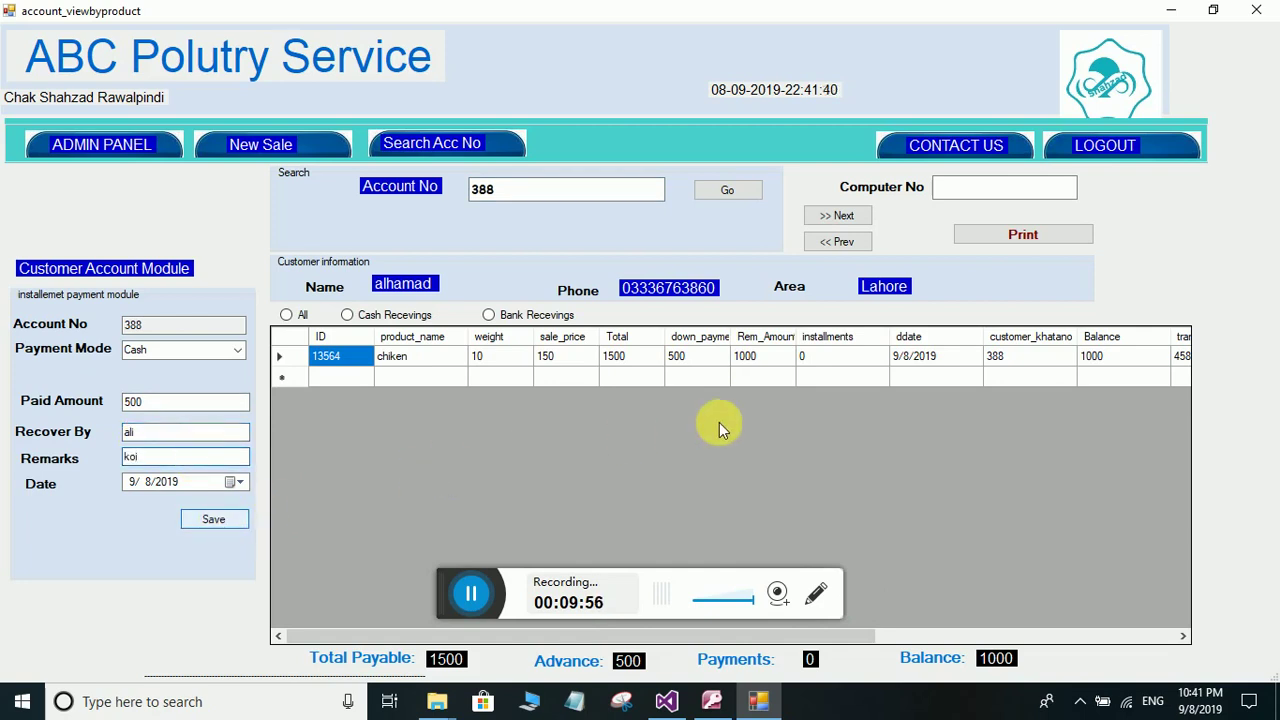
click(672, 413)
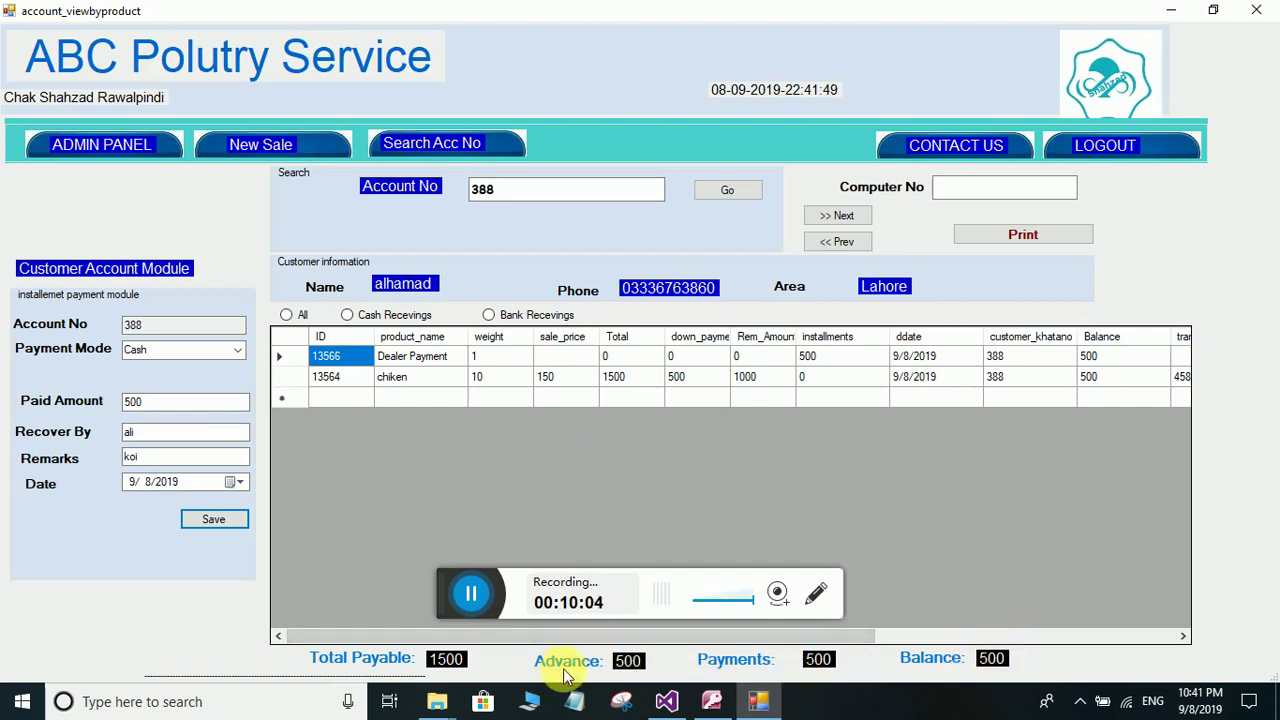
click(848, 218)
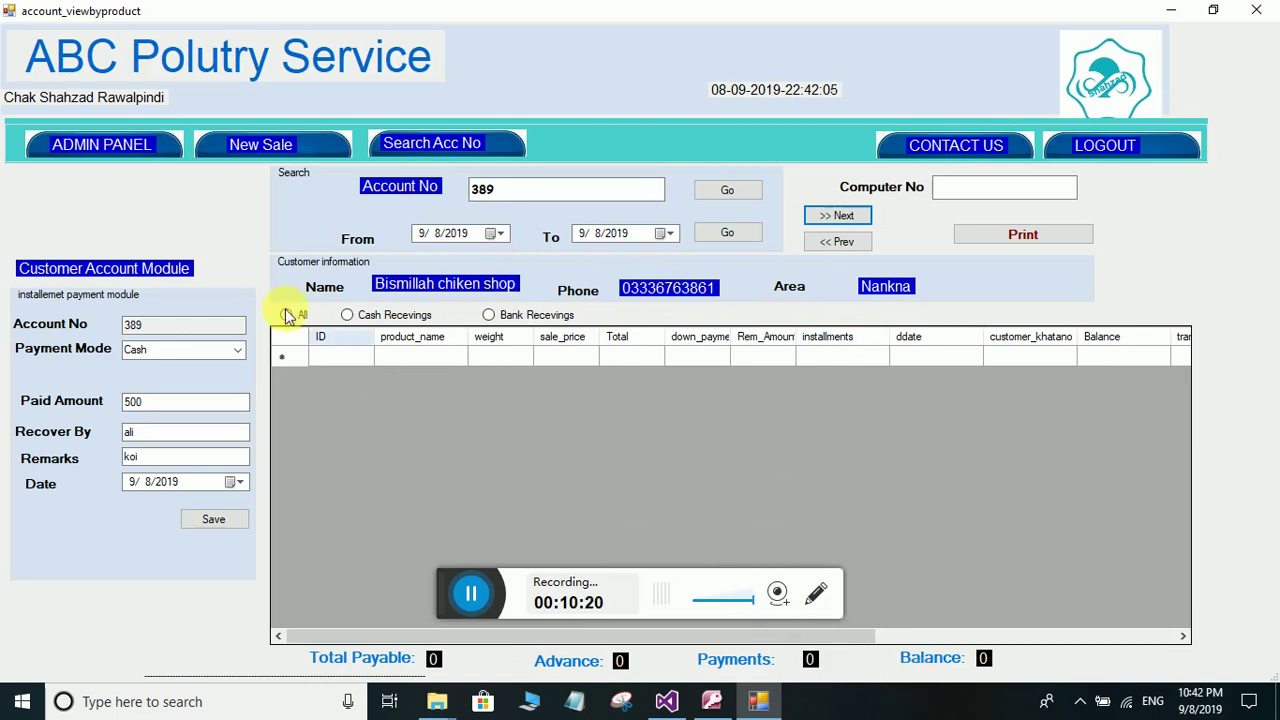
click(150, 150)
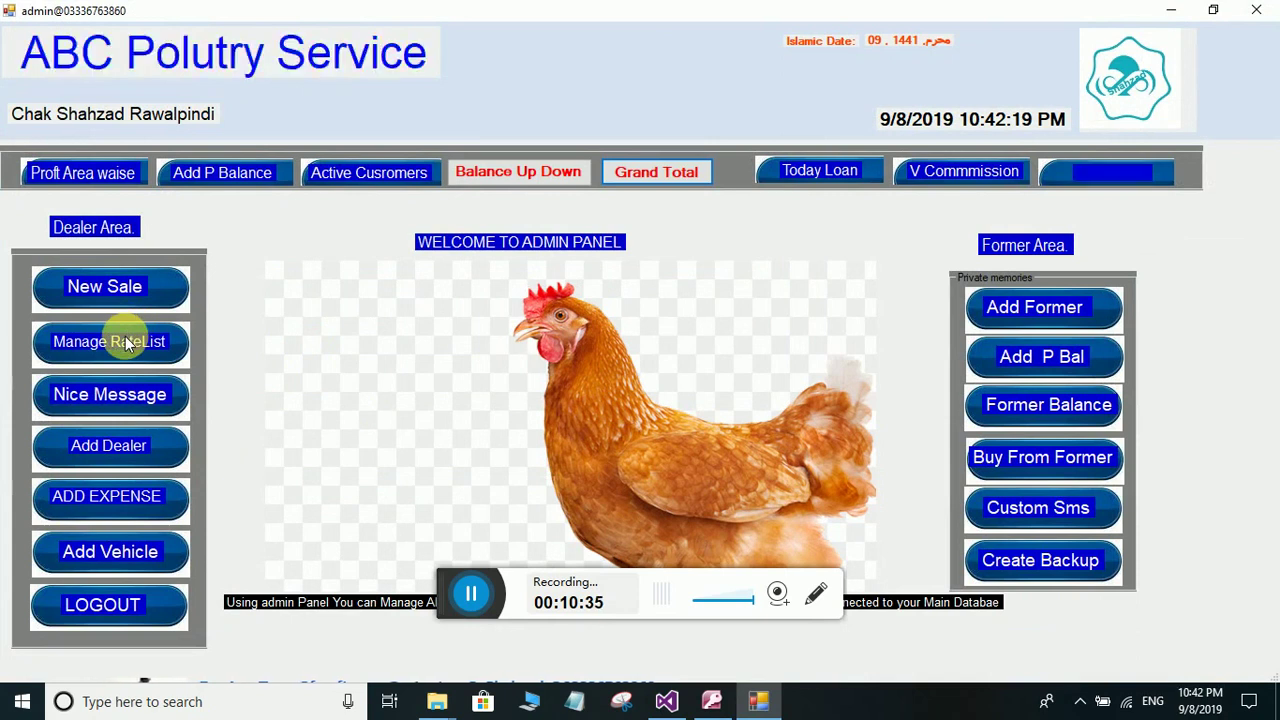
key(alt+F4)
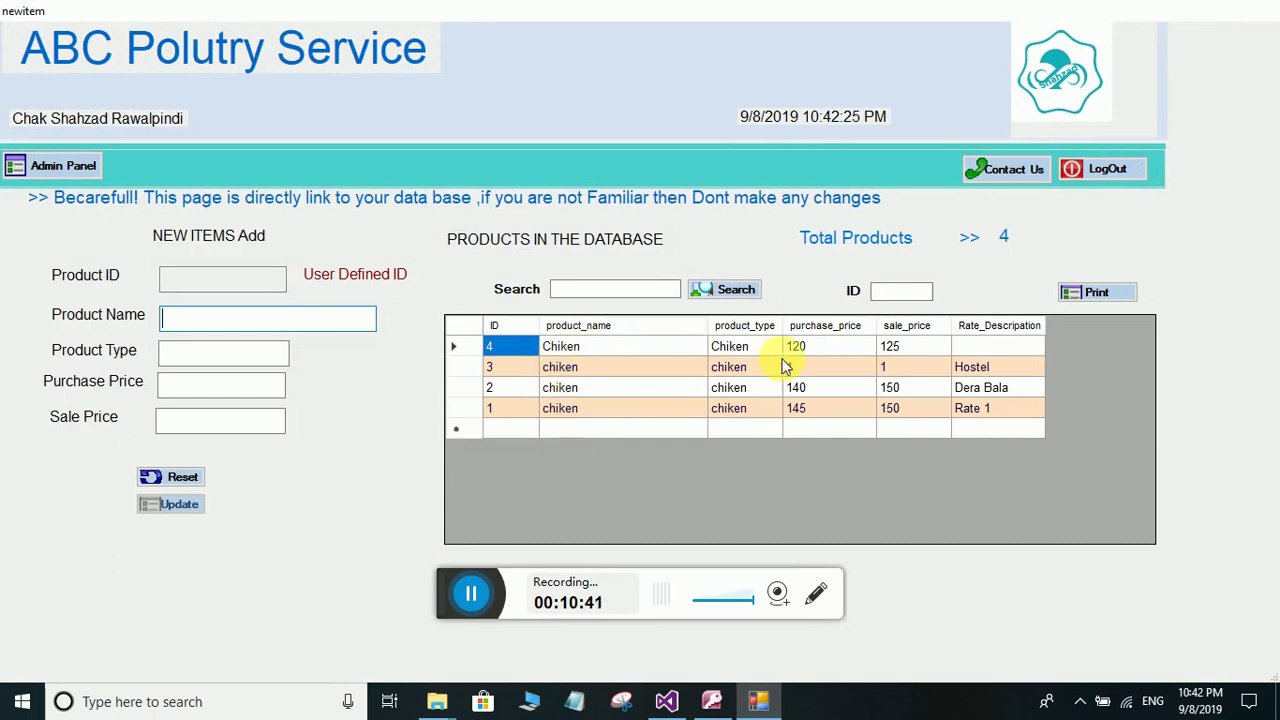
click(725, 368)
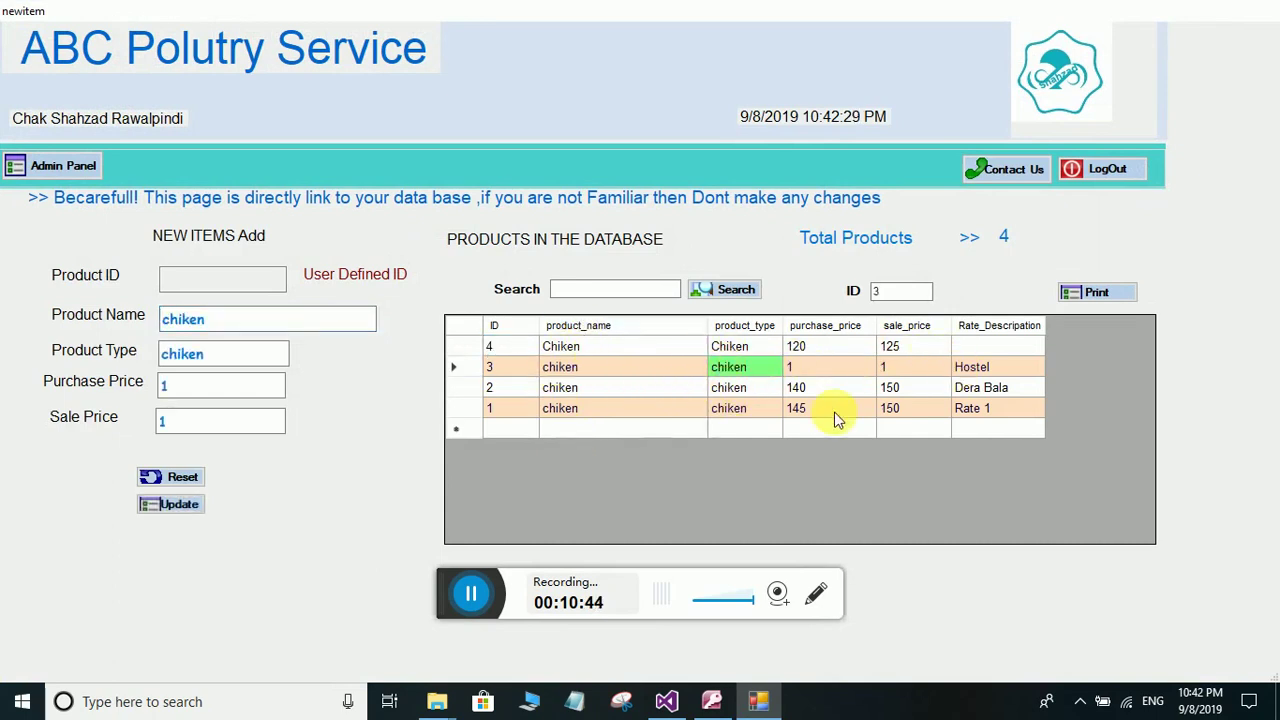
click(731, 390)
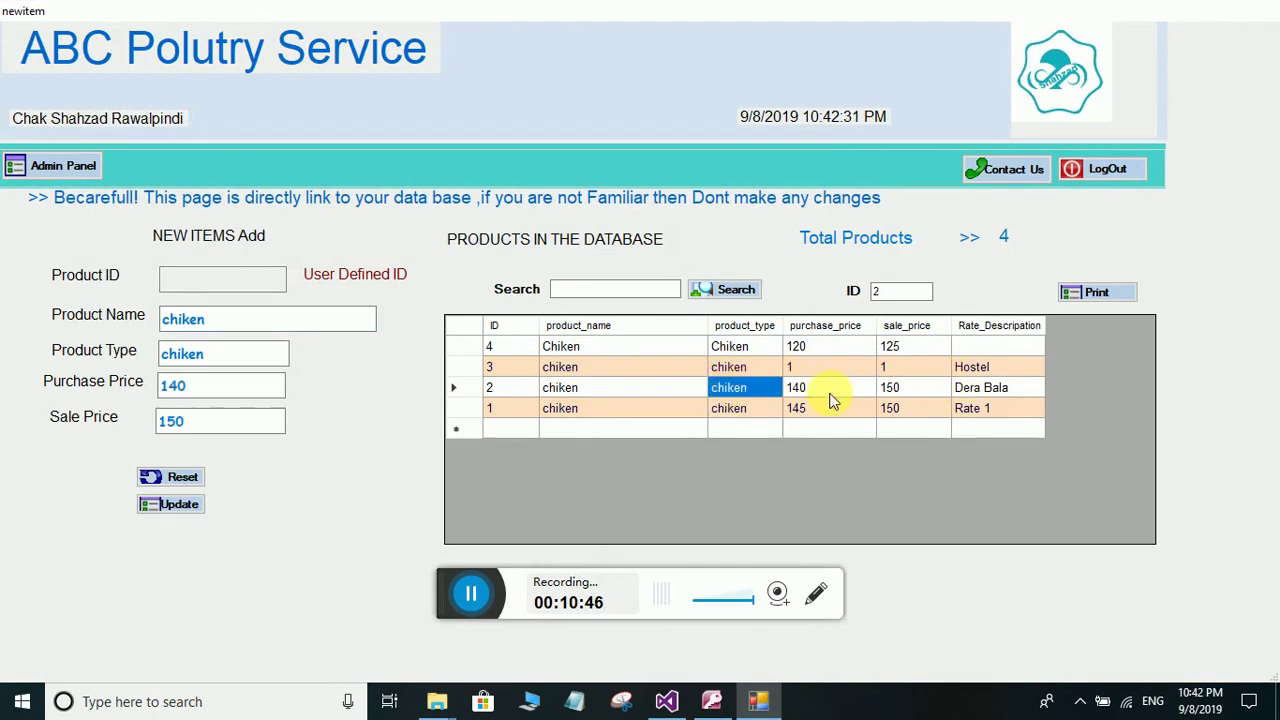
click(735, 409)
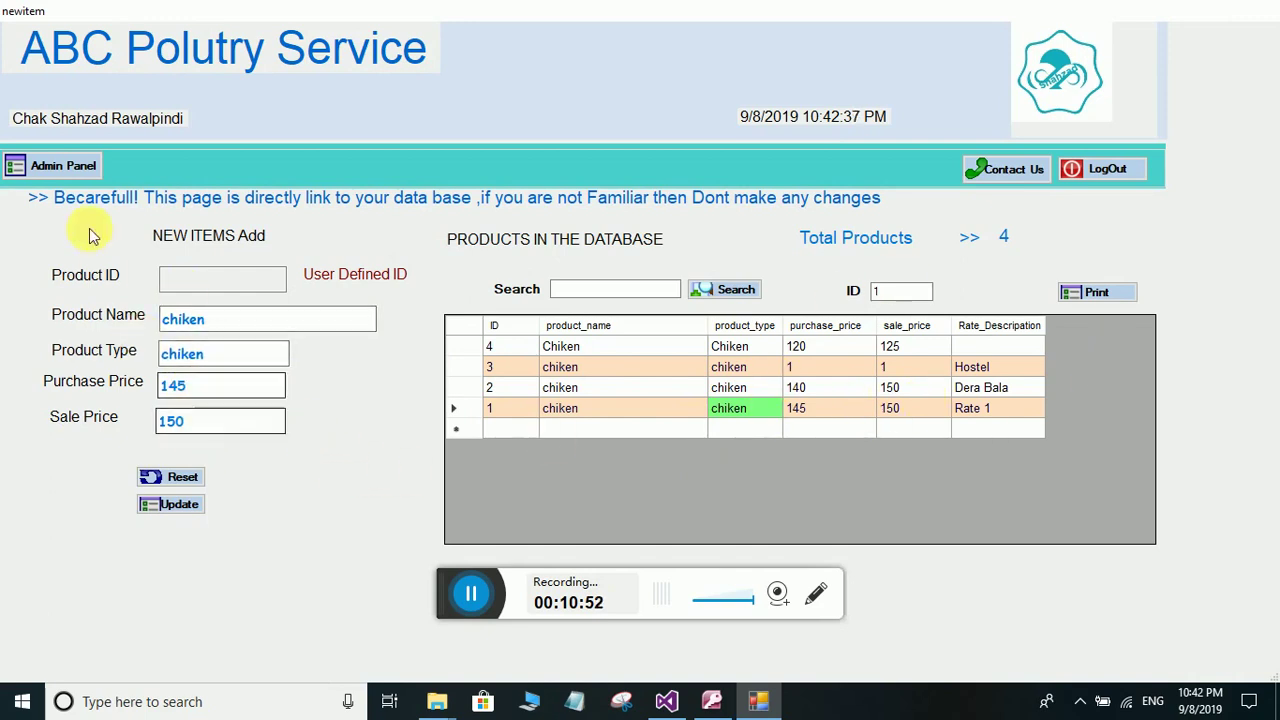
click(63, 165)
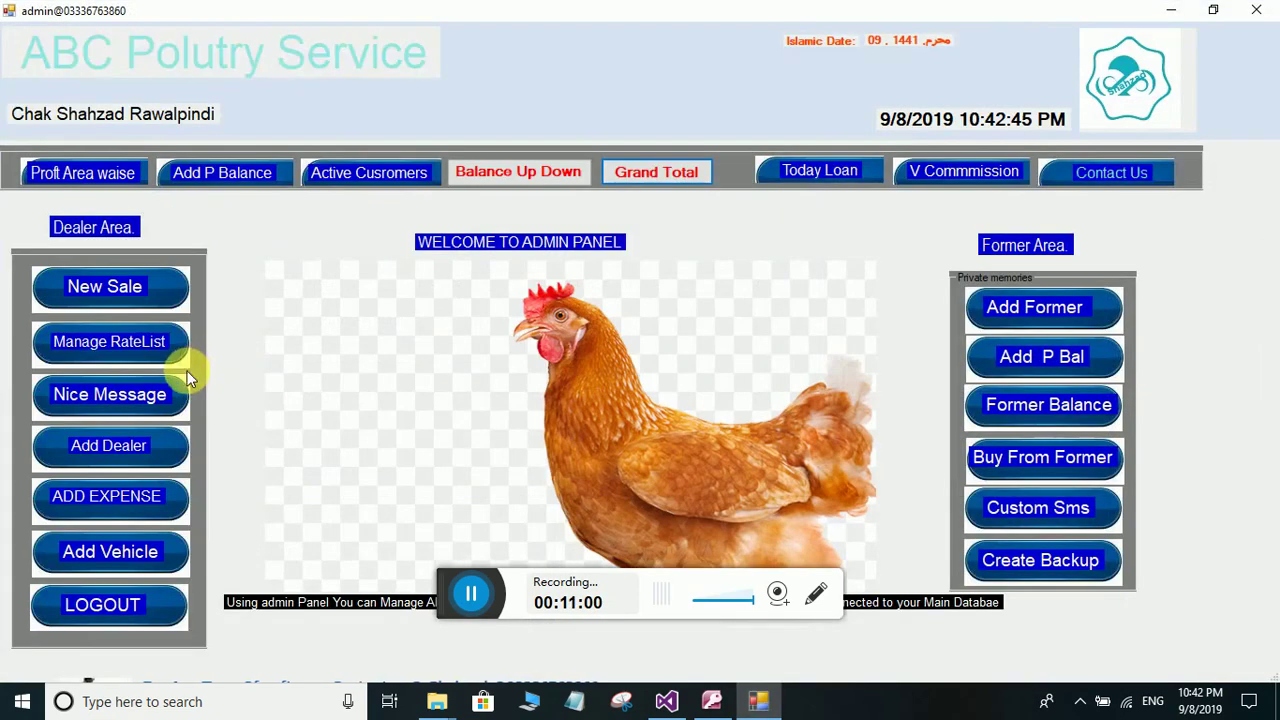
- View and close the Nice Message receipt text, then open the expense entry form
click(108, 398)
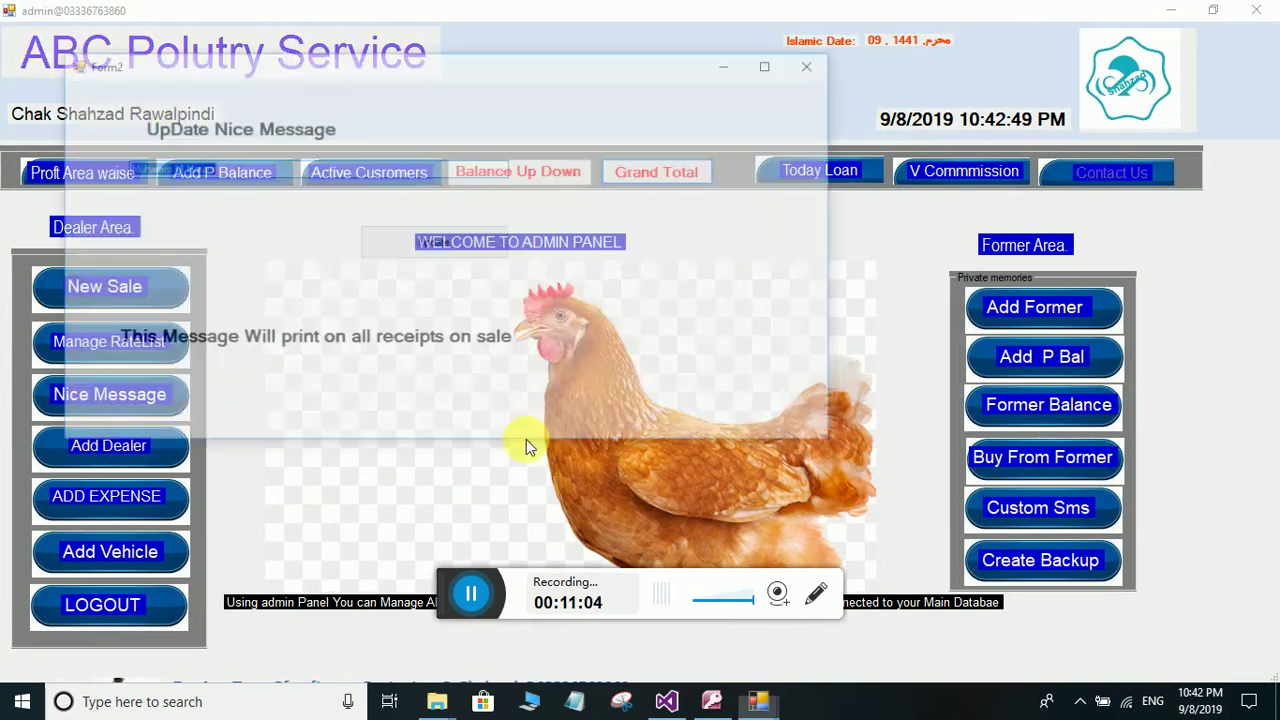
click(212, 170)
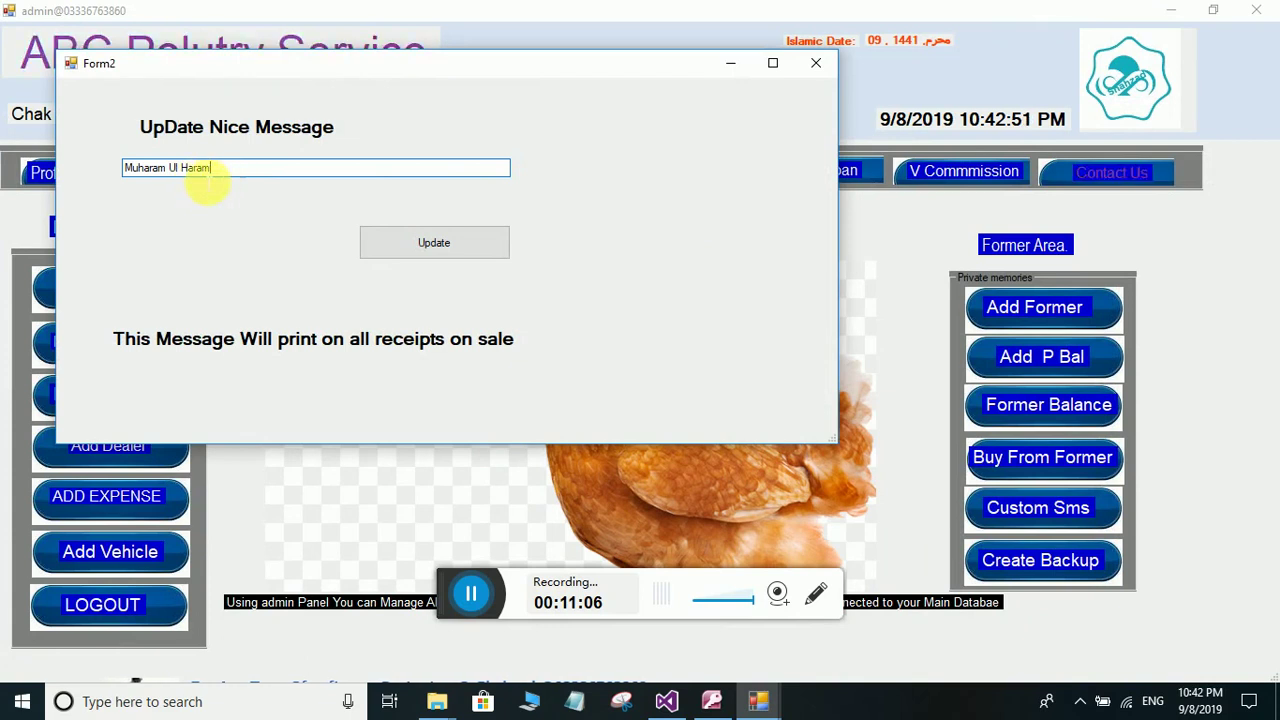
click(814, 66)
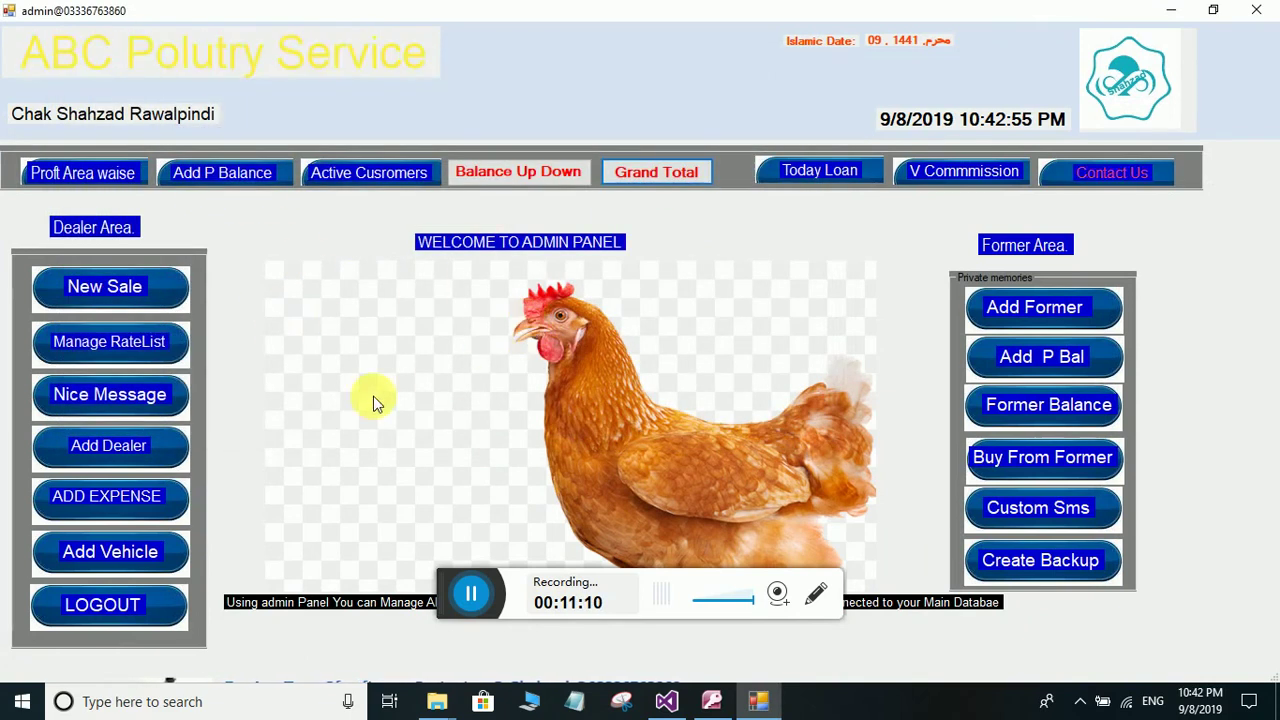
click(120, 505)
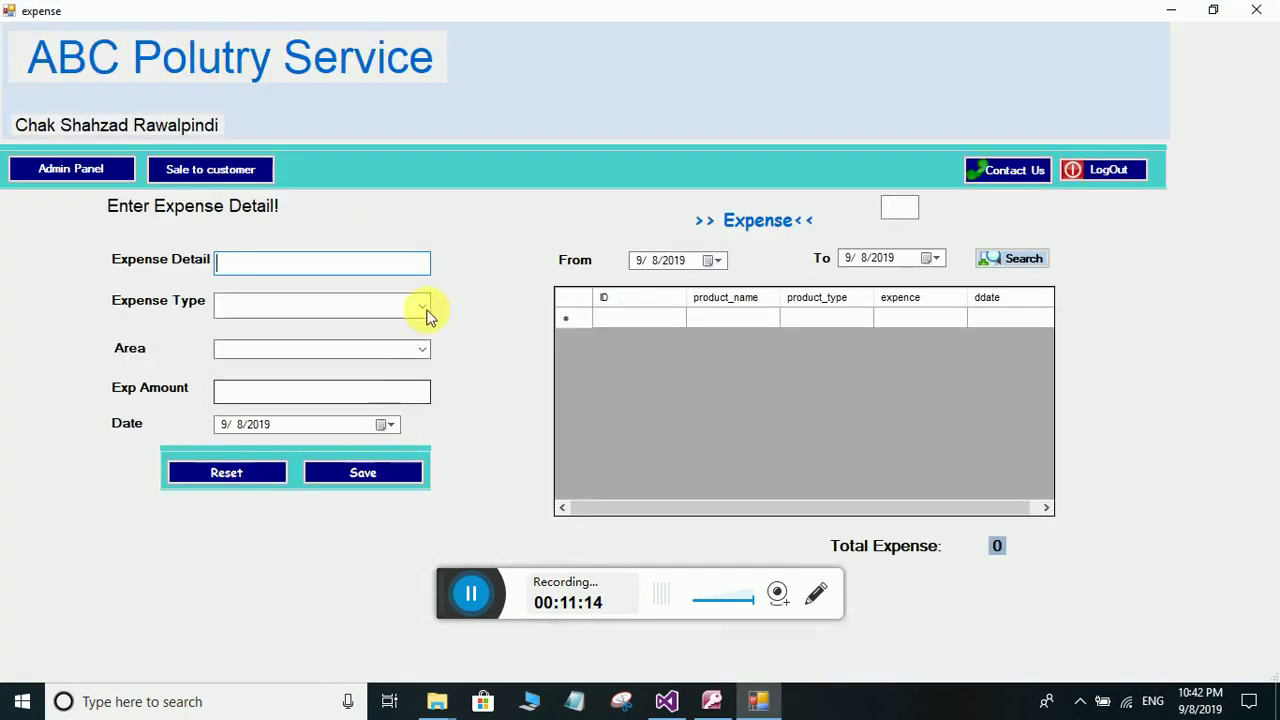
- Enter the expense detail 'disel e' with expense type Vehicle Diesel
click(421, 310)
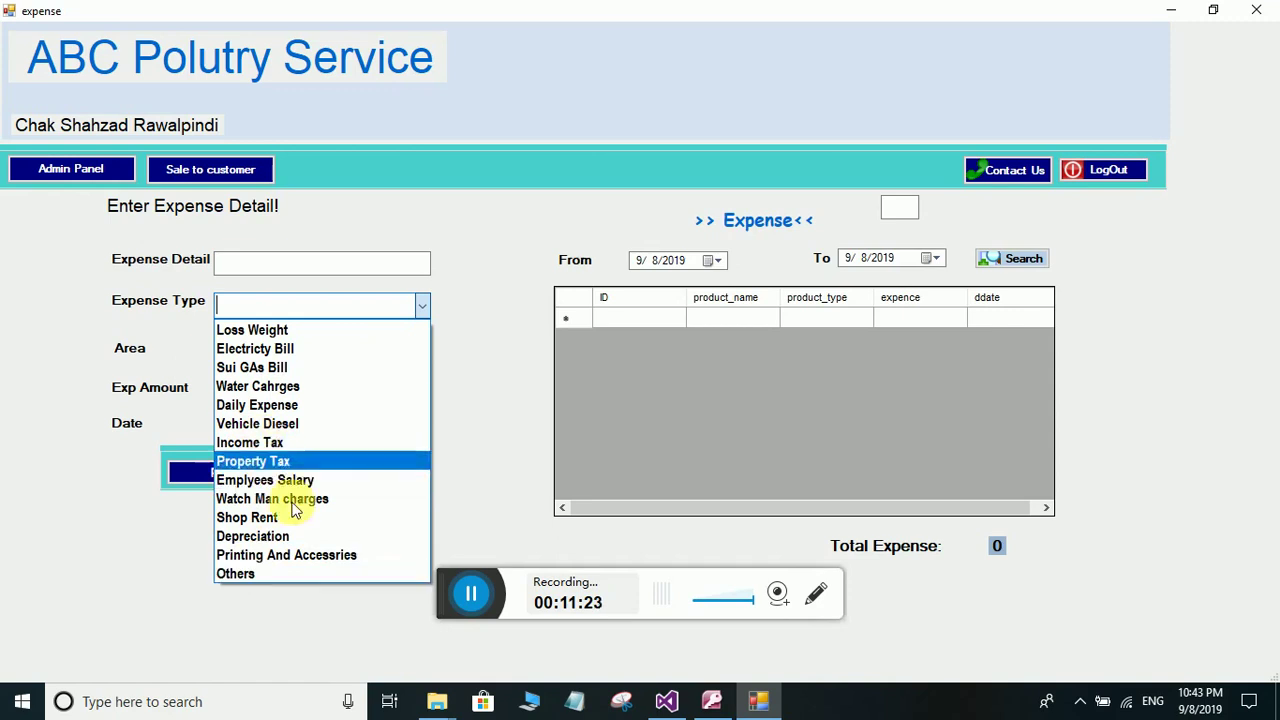
click(289, 265)
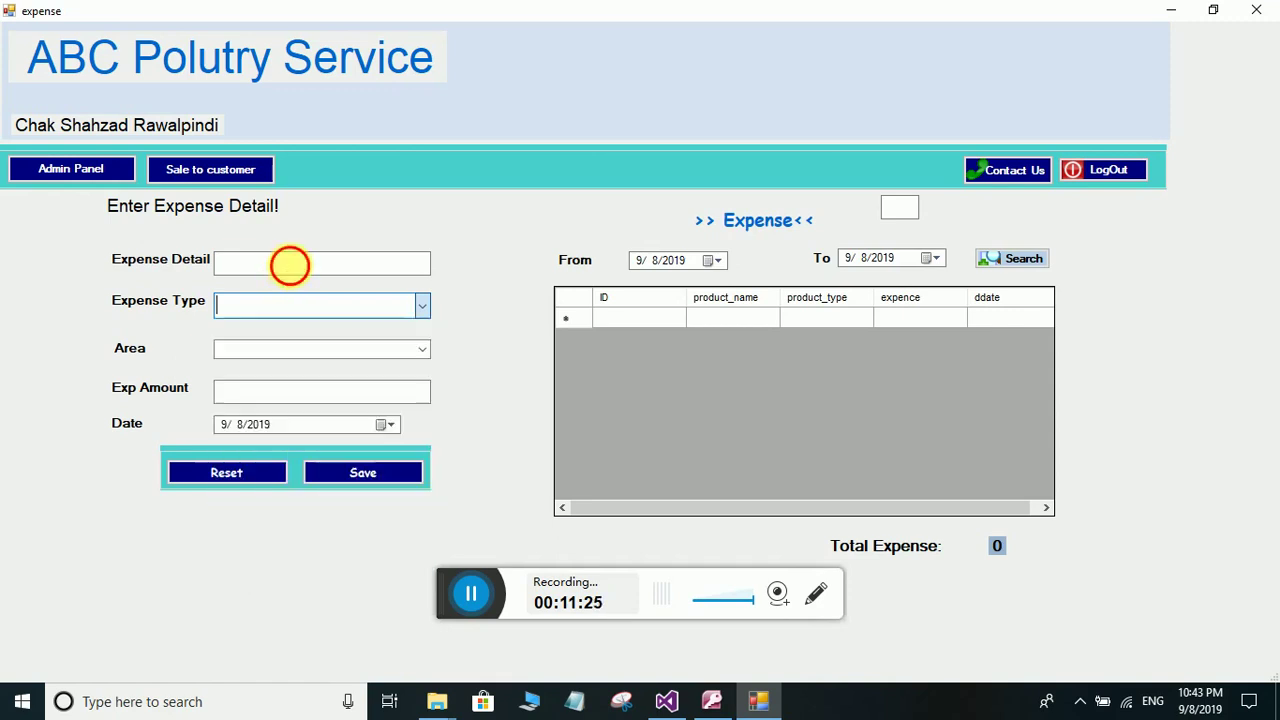
click(292, 266)
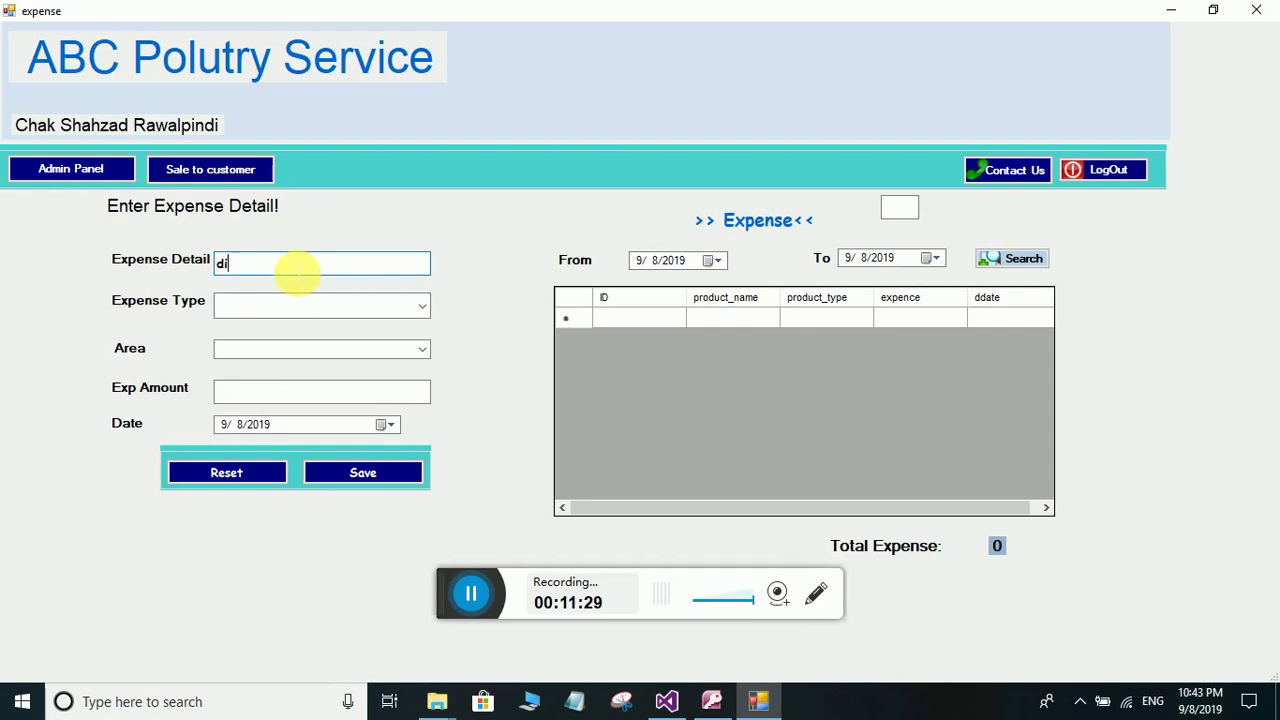
text(disel expense of vehicle 4649)
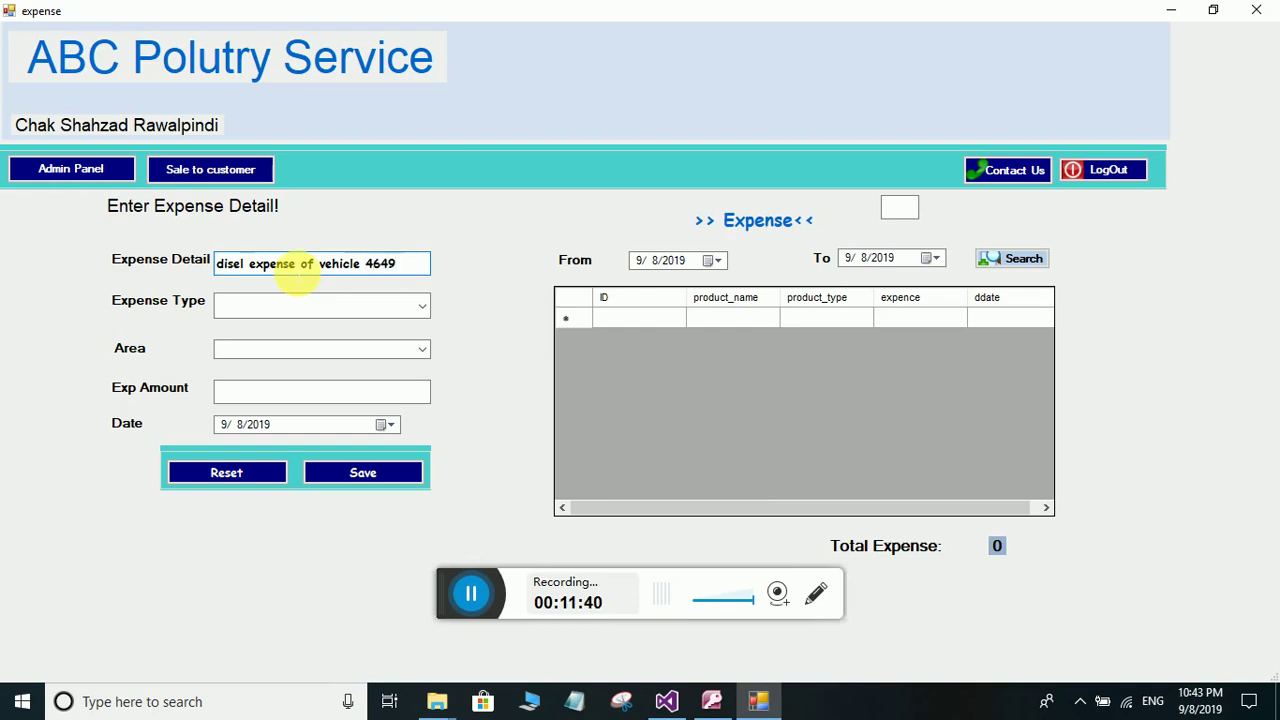
click(416, 306)
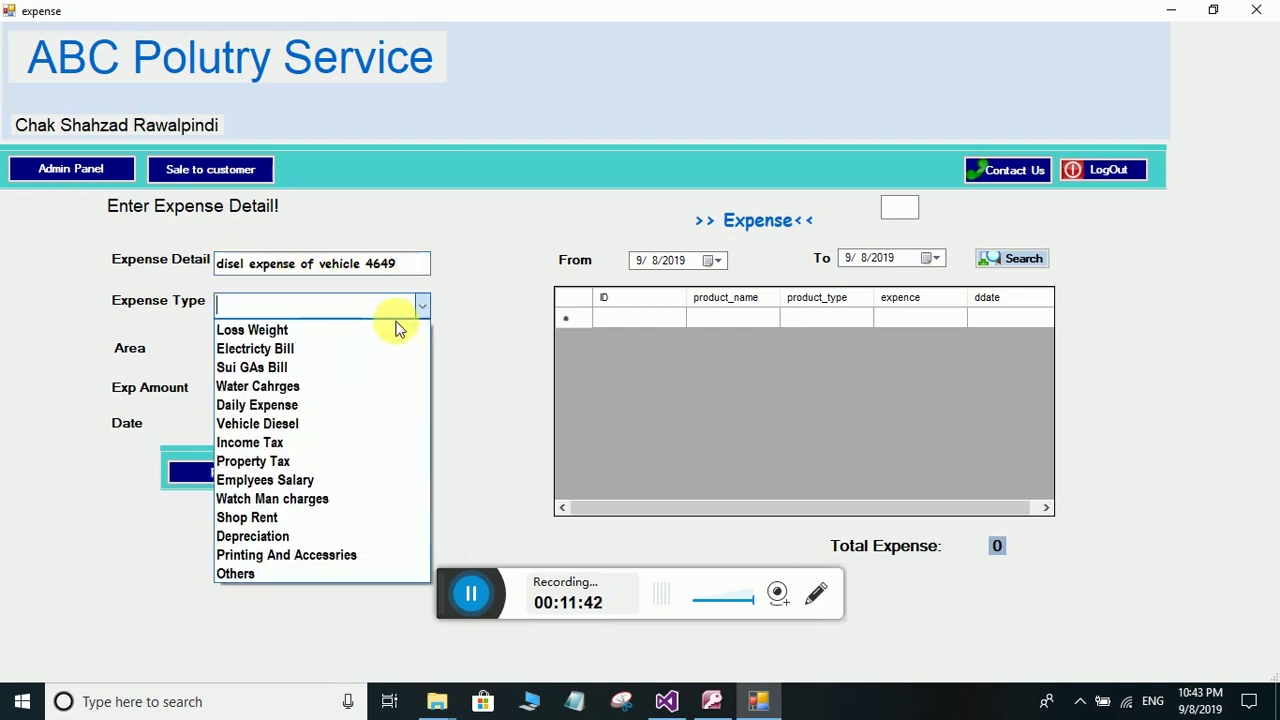
click(289, 423)
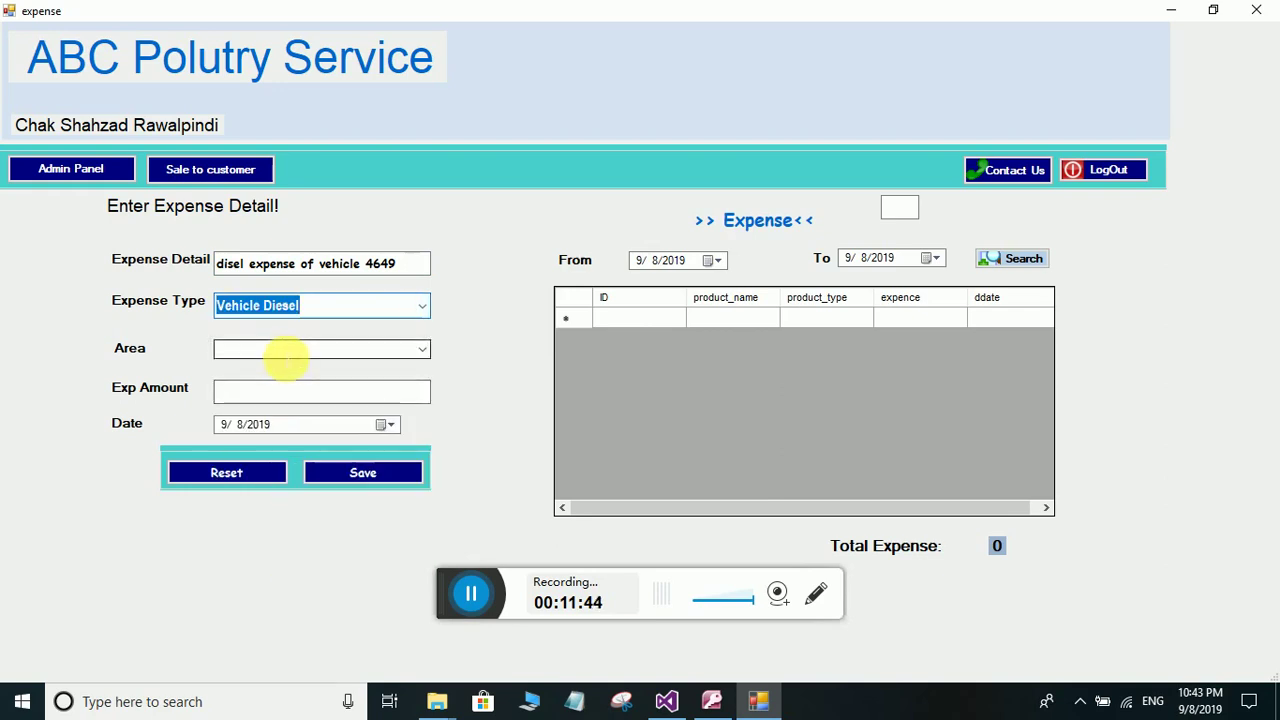
- Set the area to Bala, amount 300, and save the expense
click(423, 352)
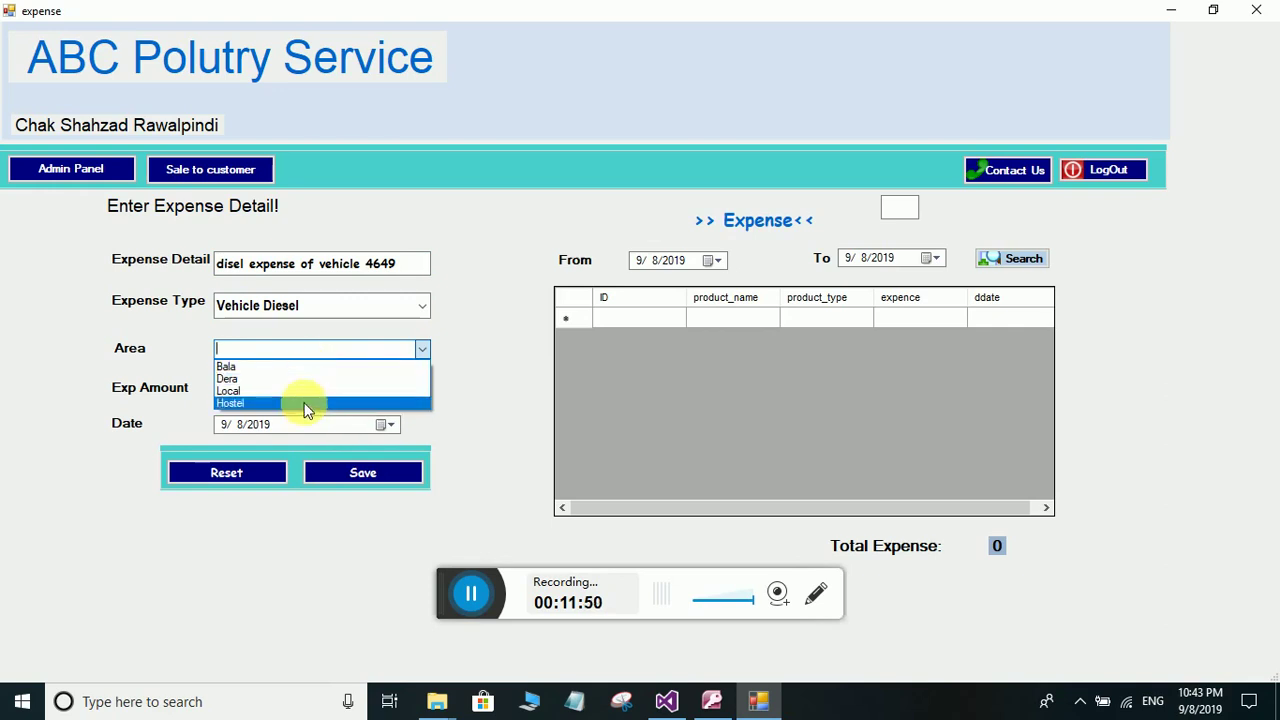
click(484, 363)
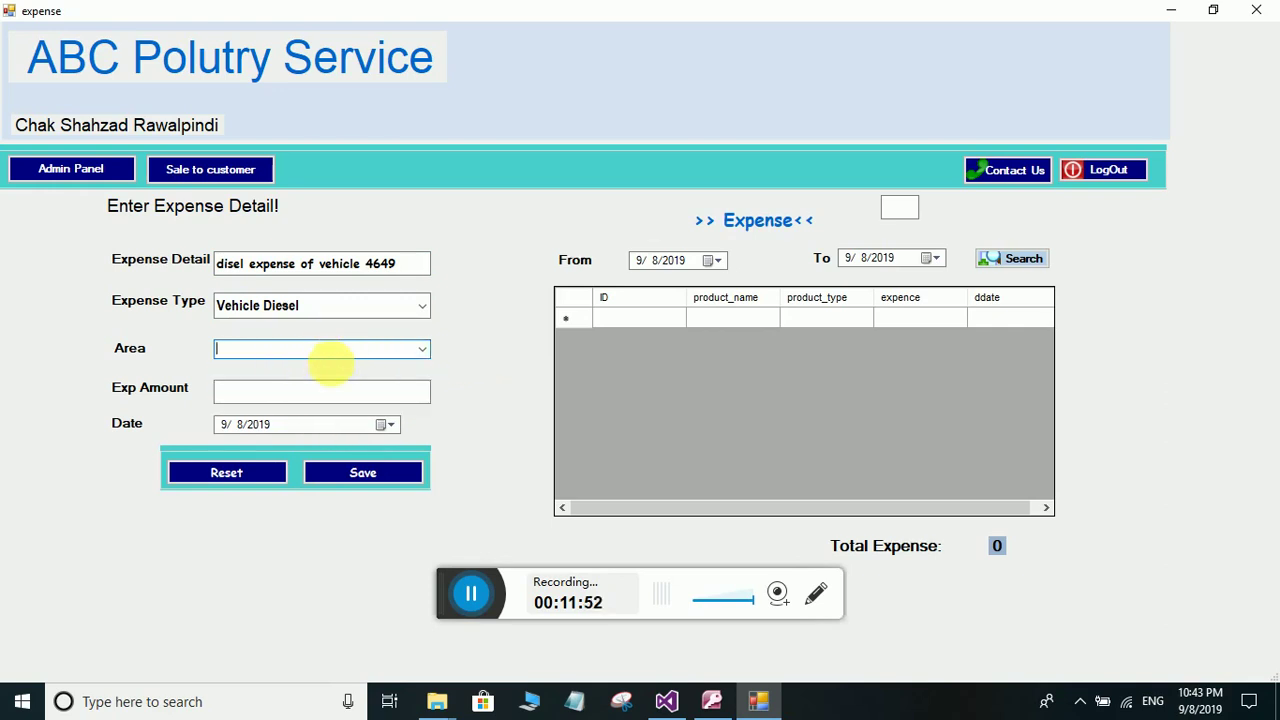
click(297, 395)
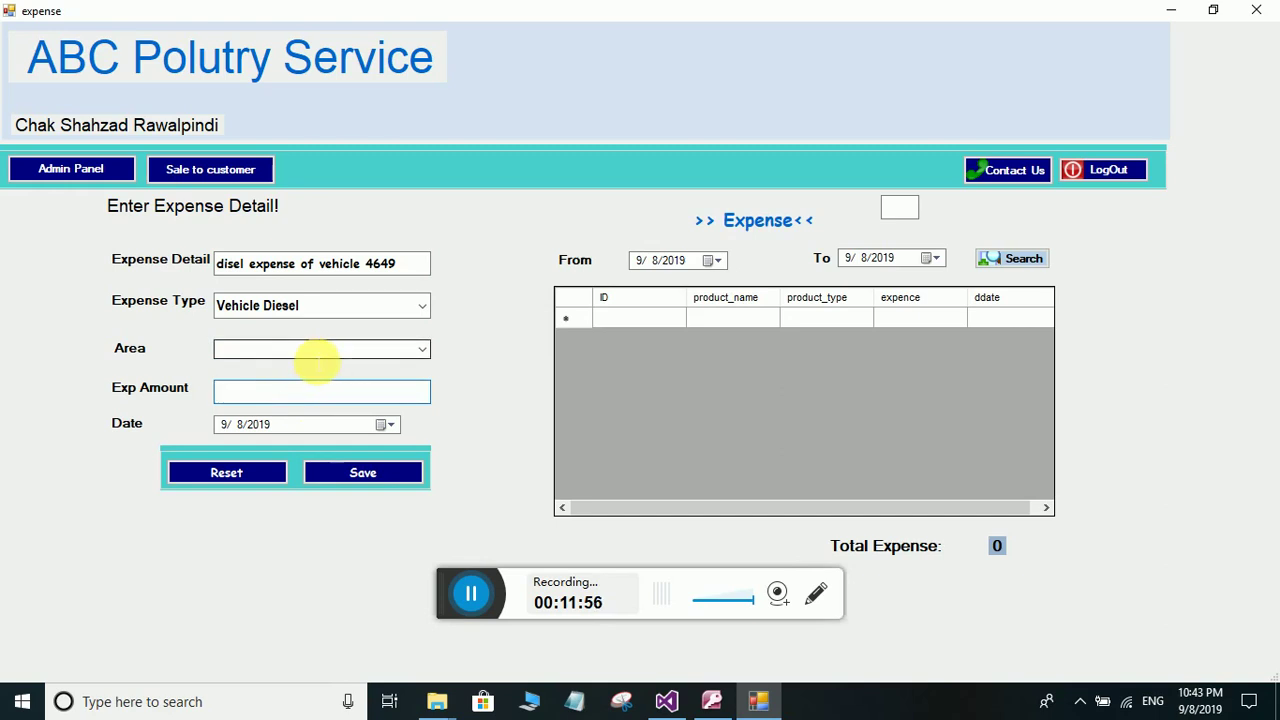
click(418, 350)
click(335, 366)
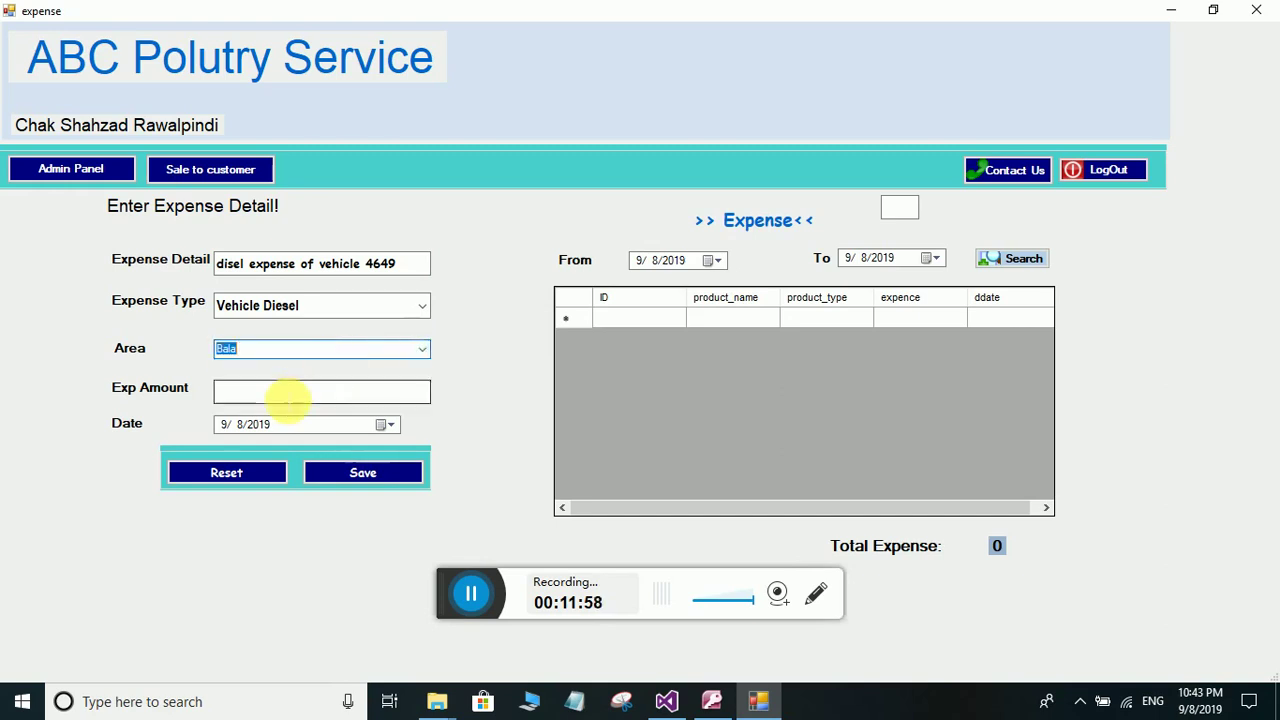
click(288, 400)
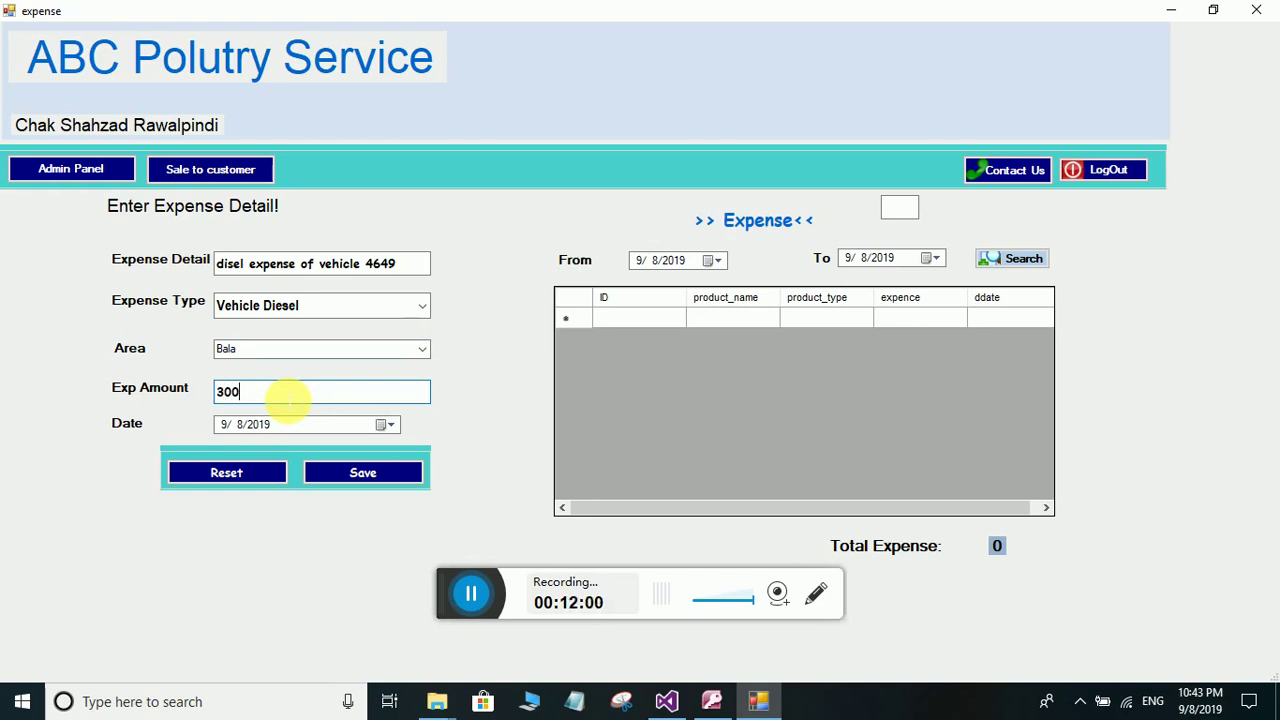
click(400, 476)
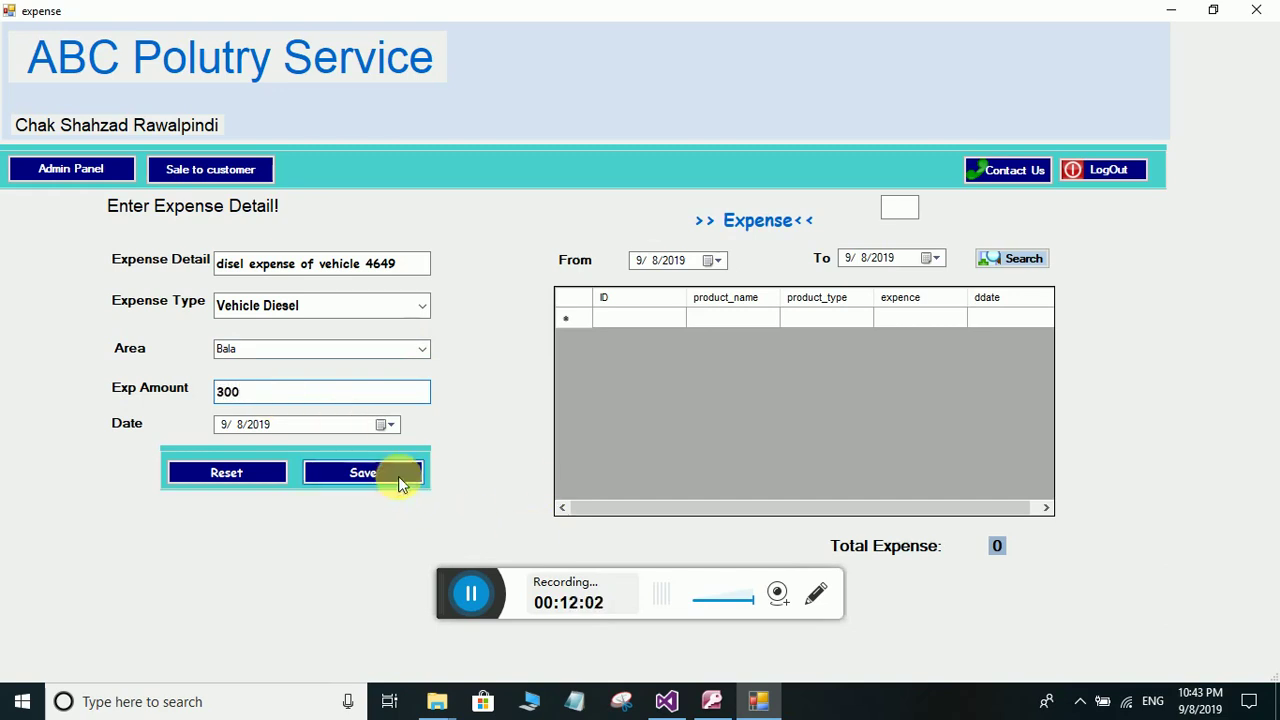
click(644, 406)
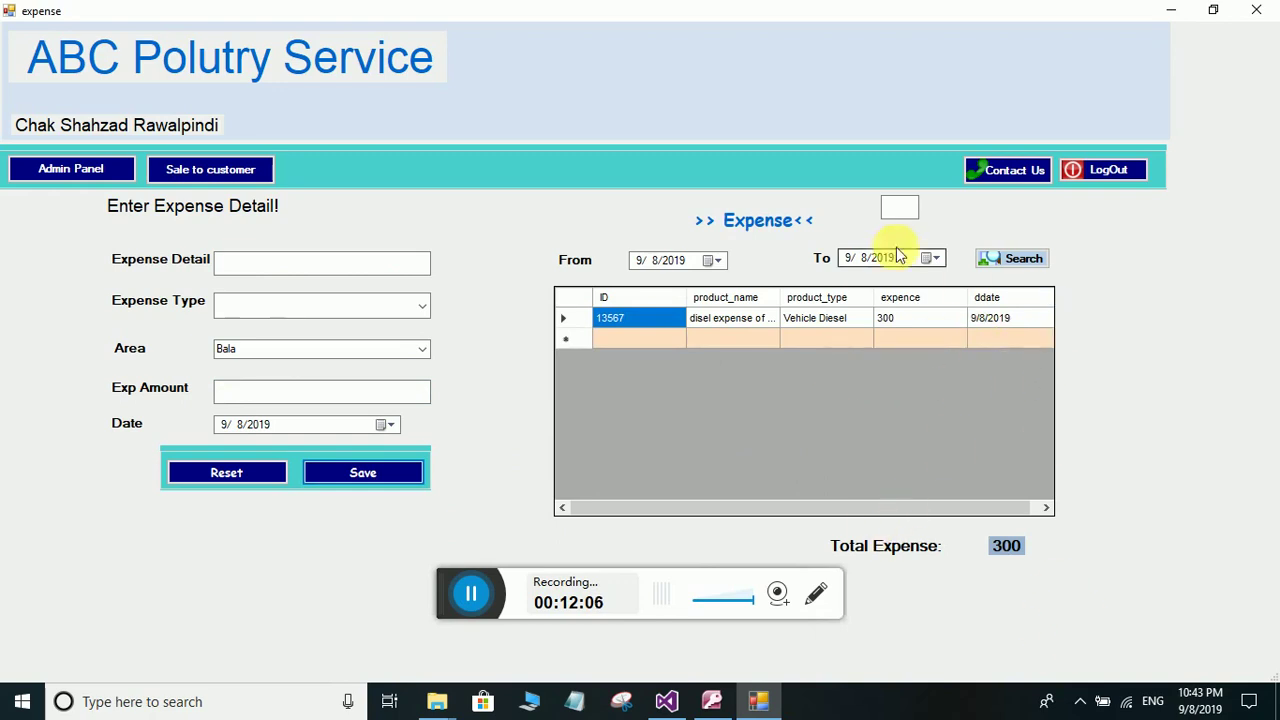
- Search expenses by date, then go through the admin panel to the Proft Area waise history form
click(1010, 258)
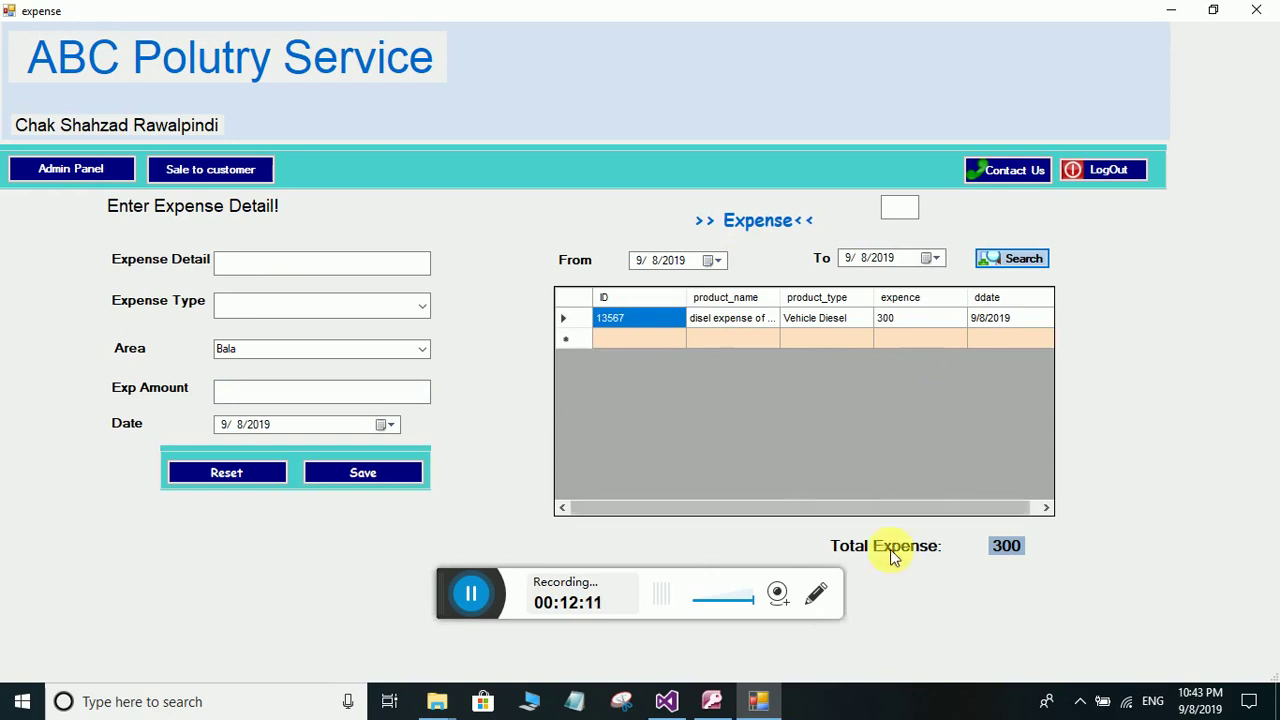
click(100, 170)
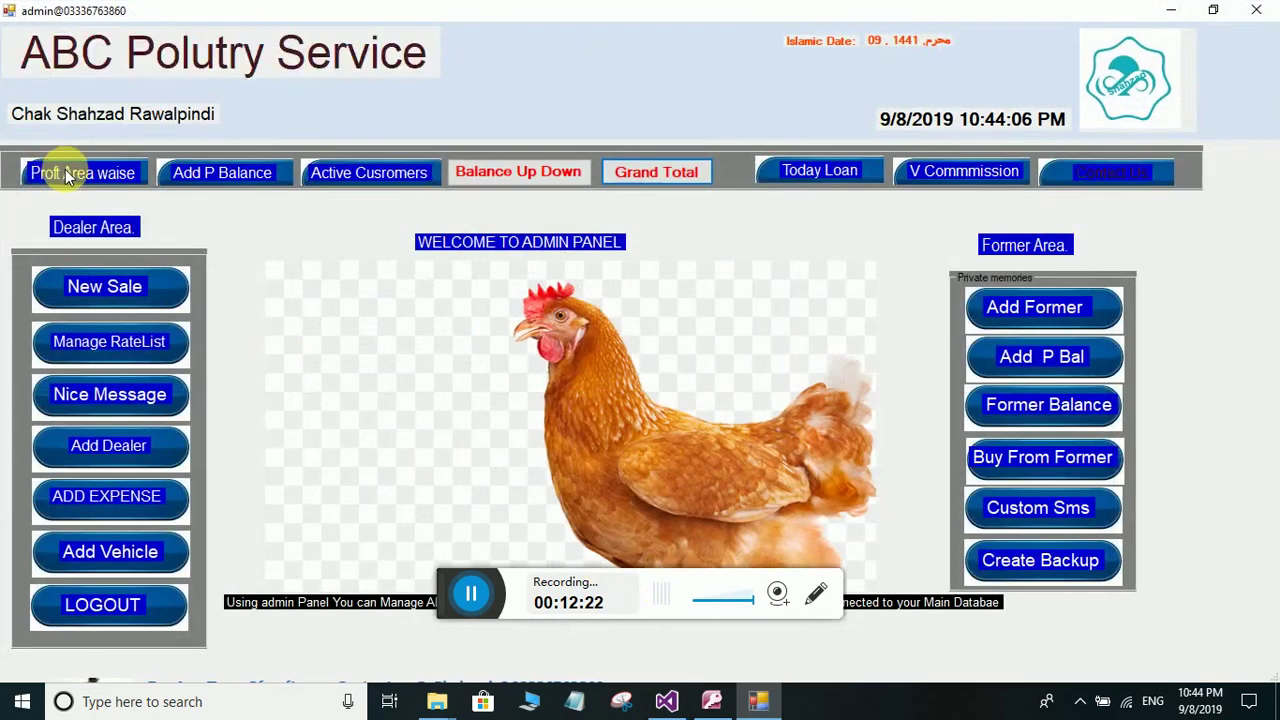
click(65, 169)
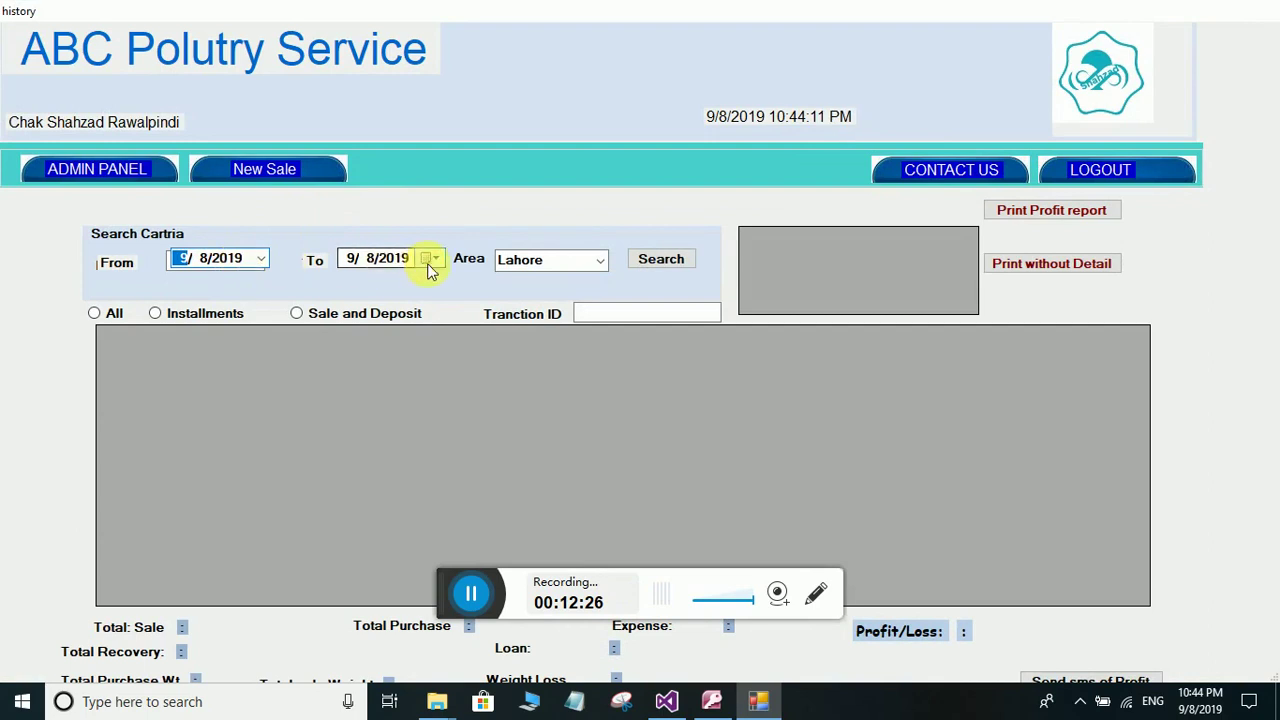
- Search profit history for 9/8/2019, showing Lahore's -13500 profit/loss, then return to the admin panel
click(650, 259)
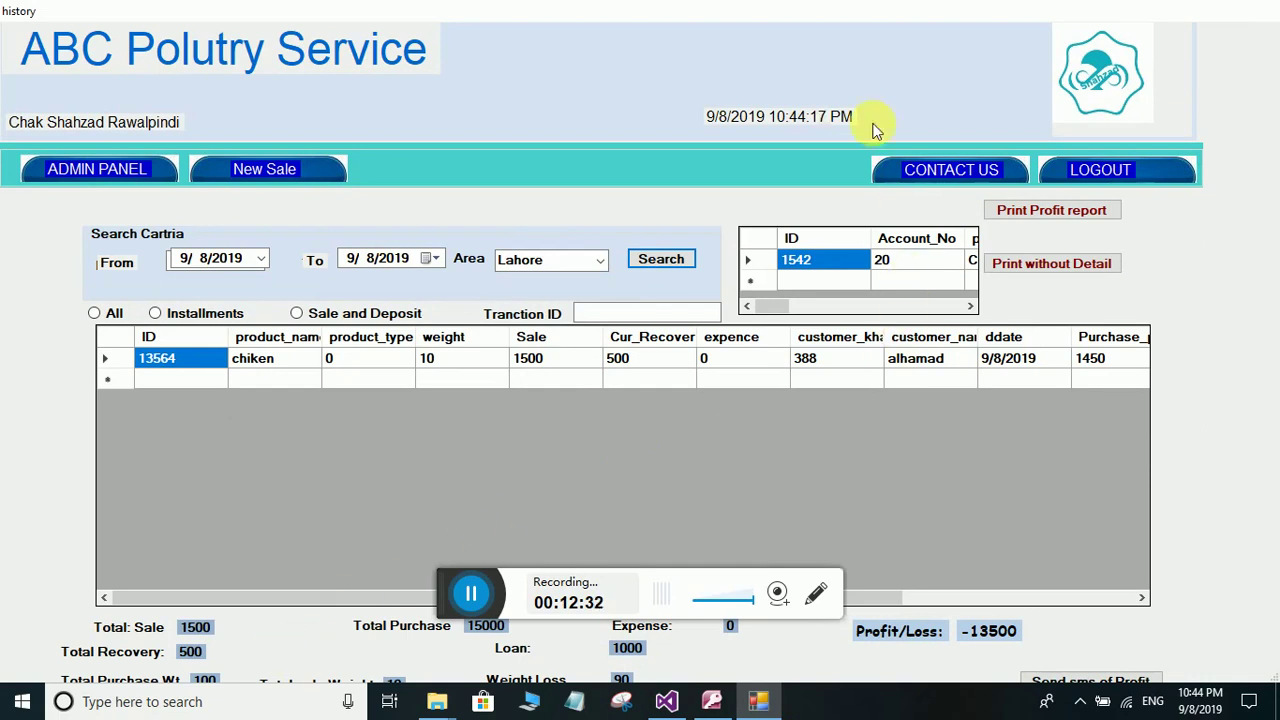
drag(779, 14, 779, 0)
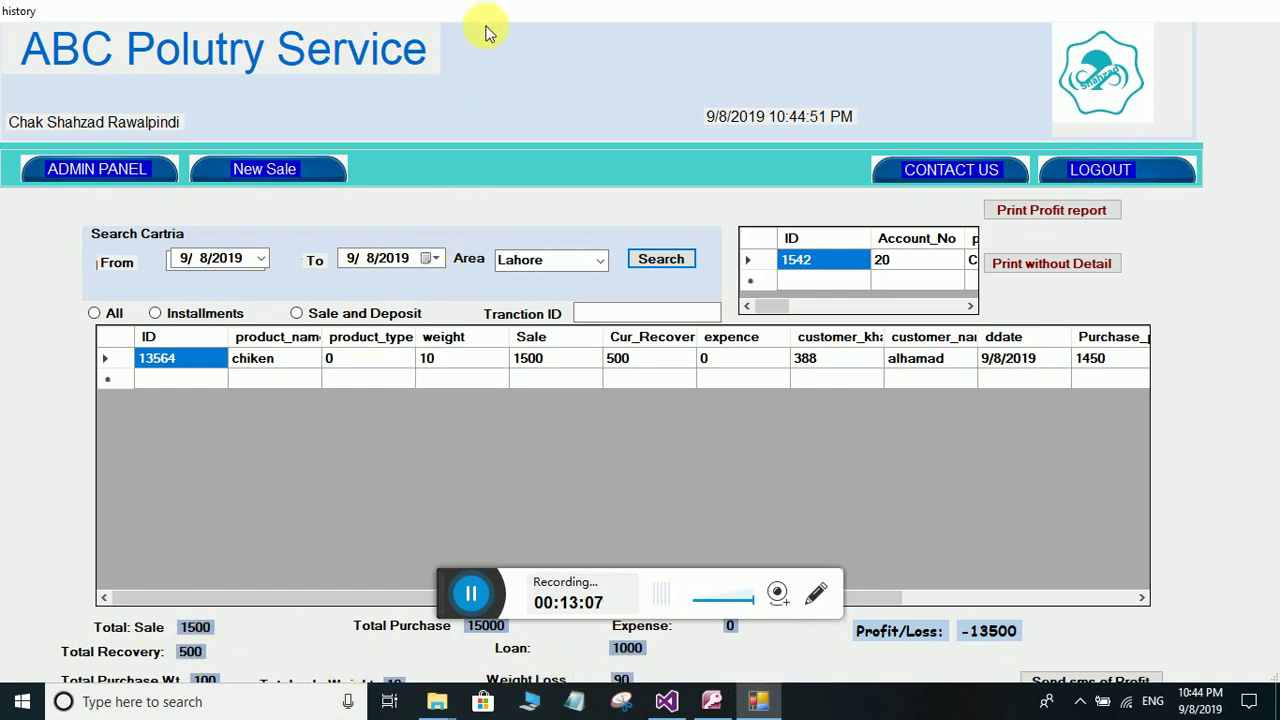
drag(485, 20, 491, 14)
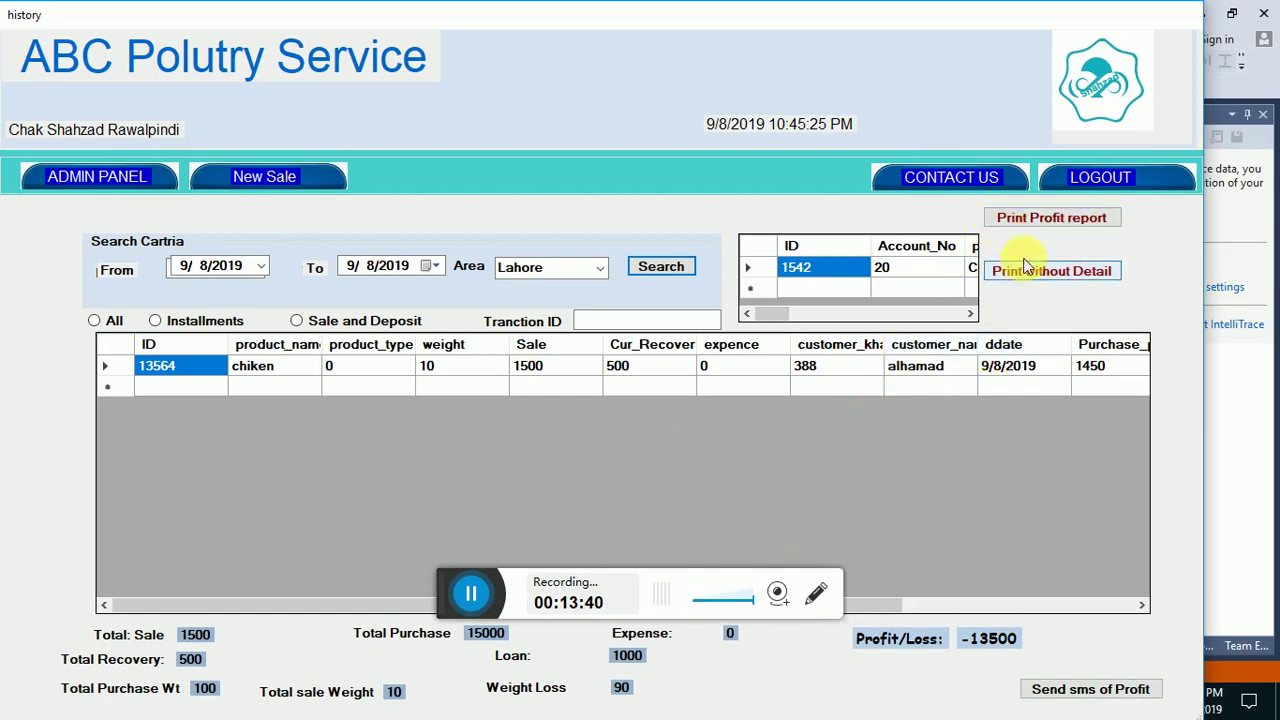
click(108, 176)
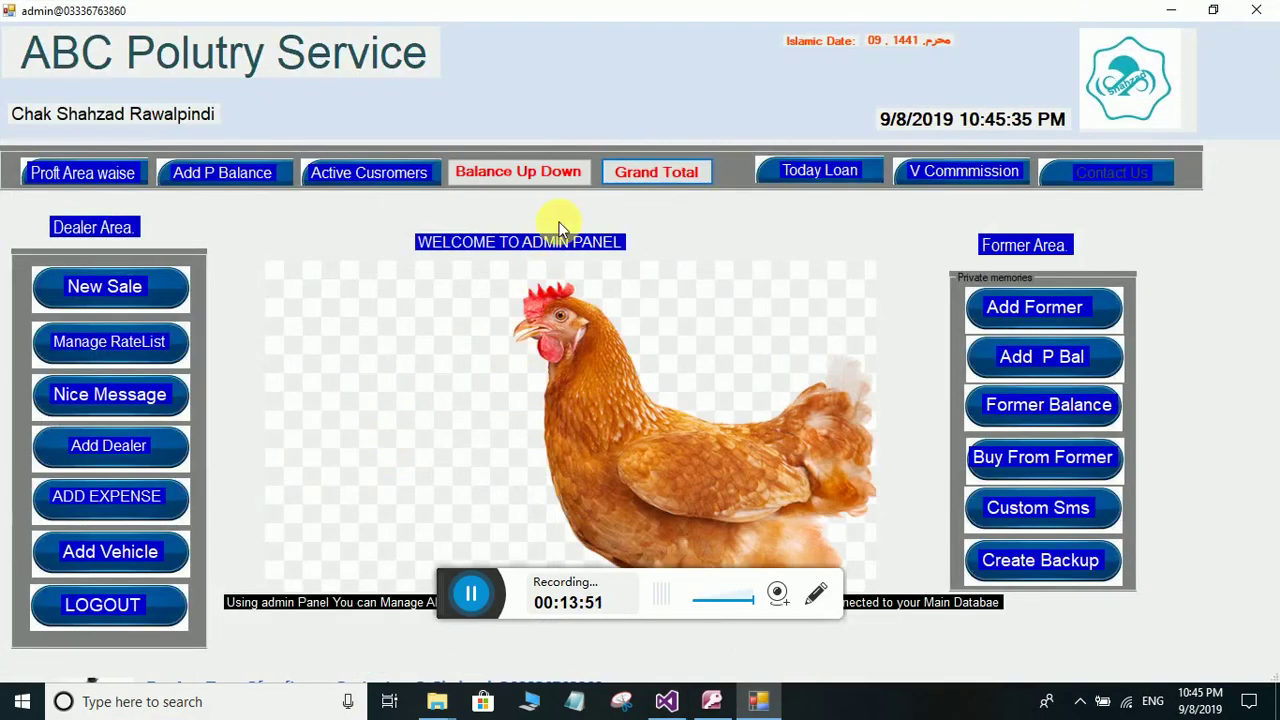
- Search the Today Loan Report for Lahore, Shekupura and Nankna, then return to the admin panel
click(830, 179)
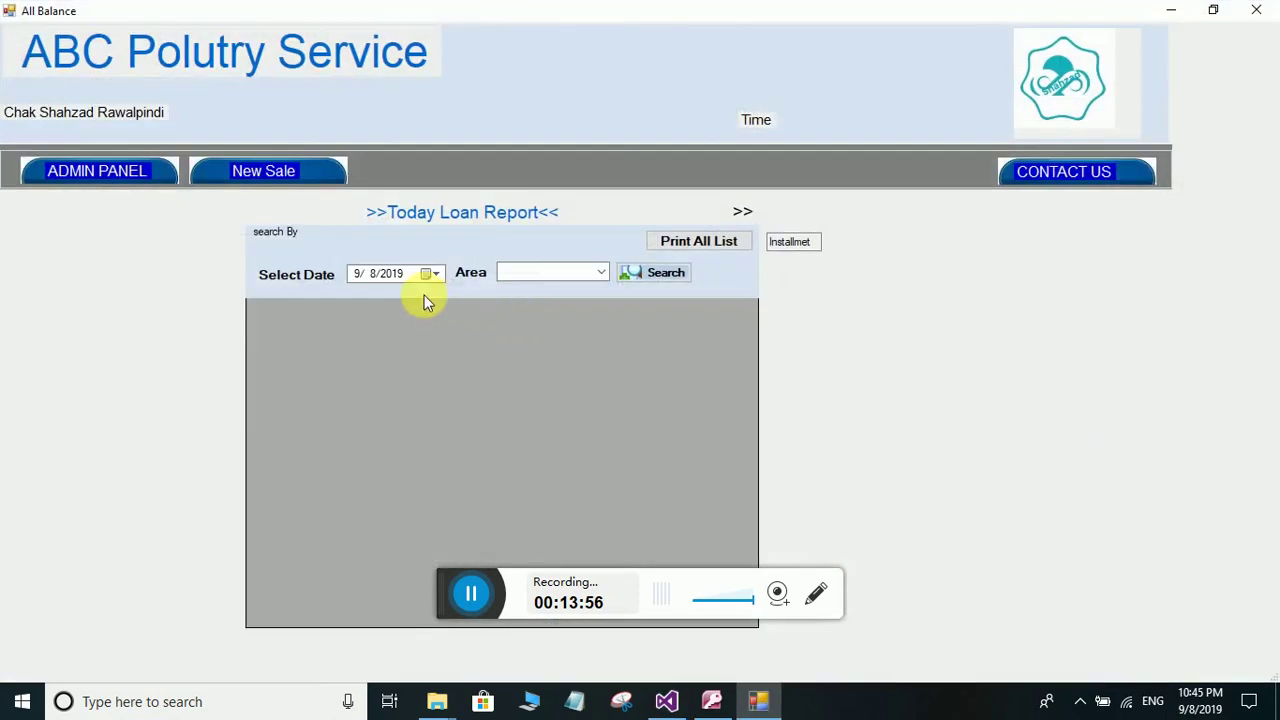
click(601, 273)
click(555, 288)
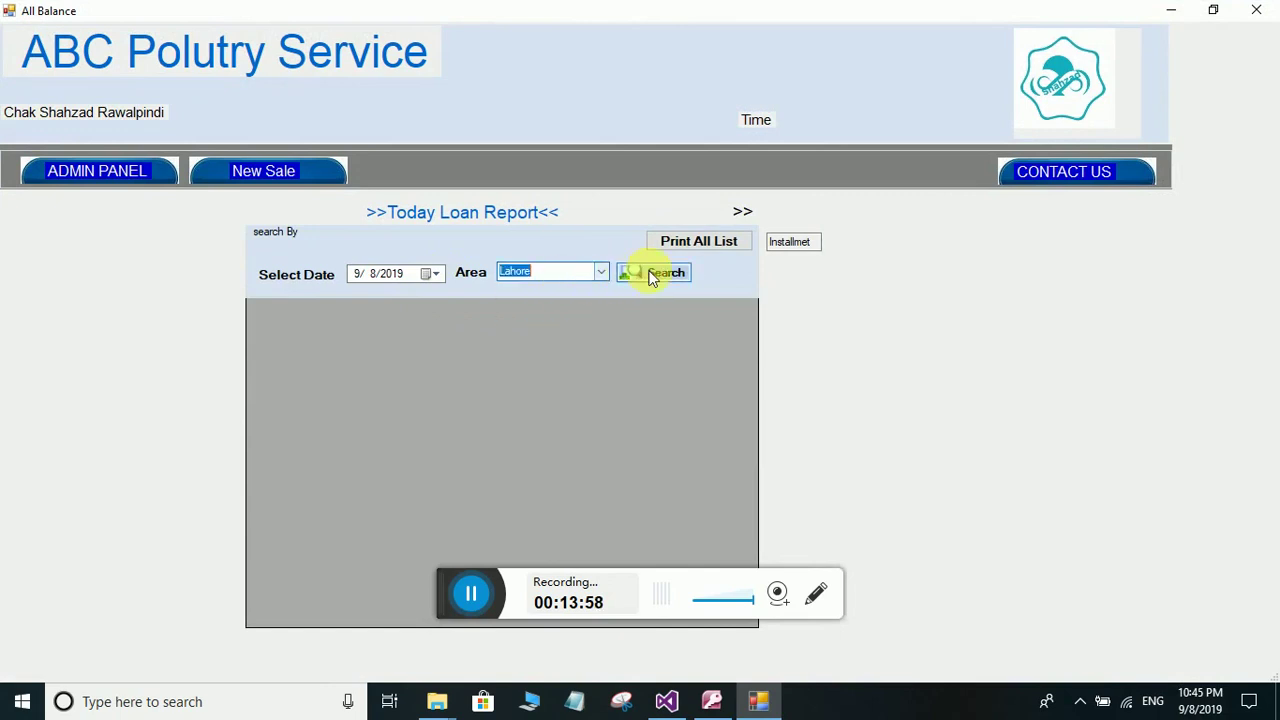
click(652, 272)
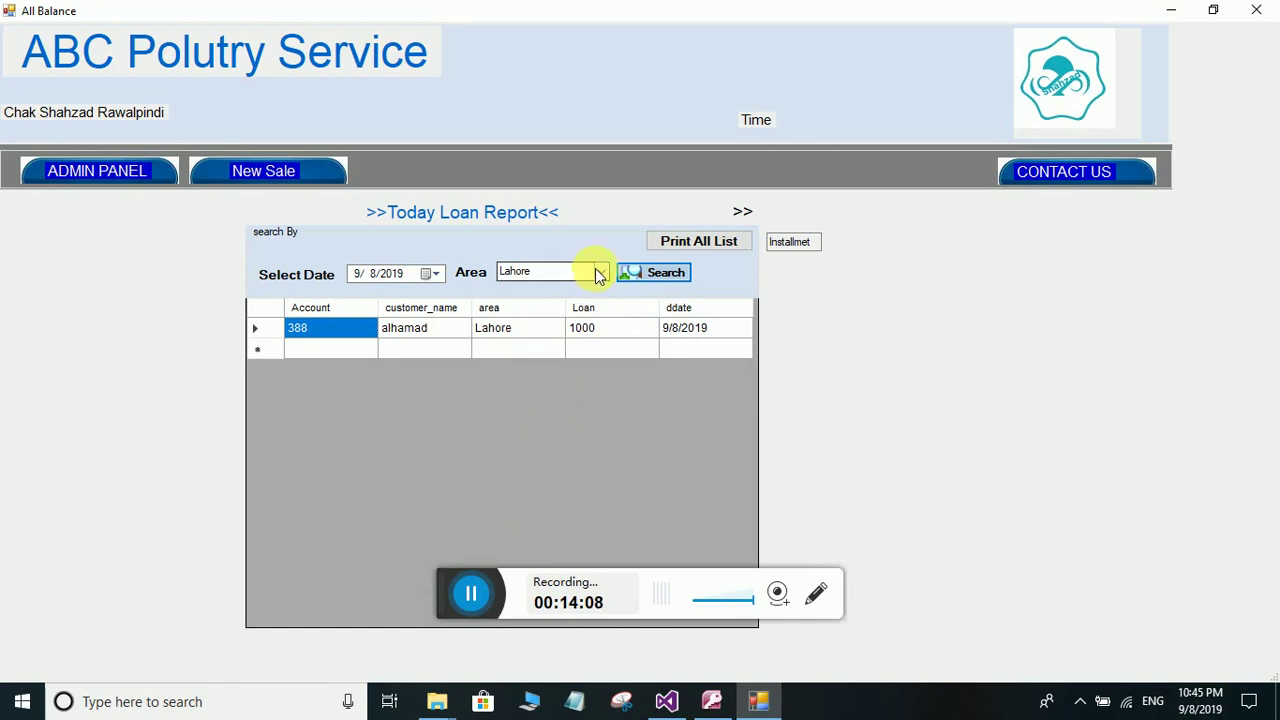
click(598, 273)
click(558, 308)
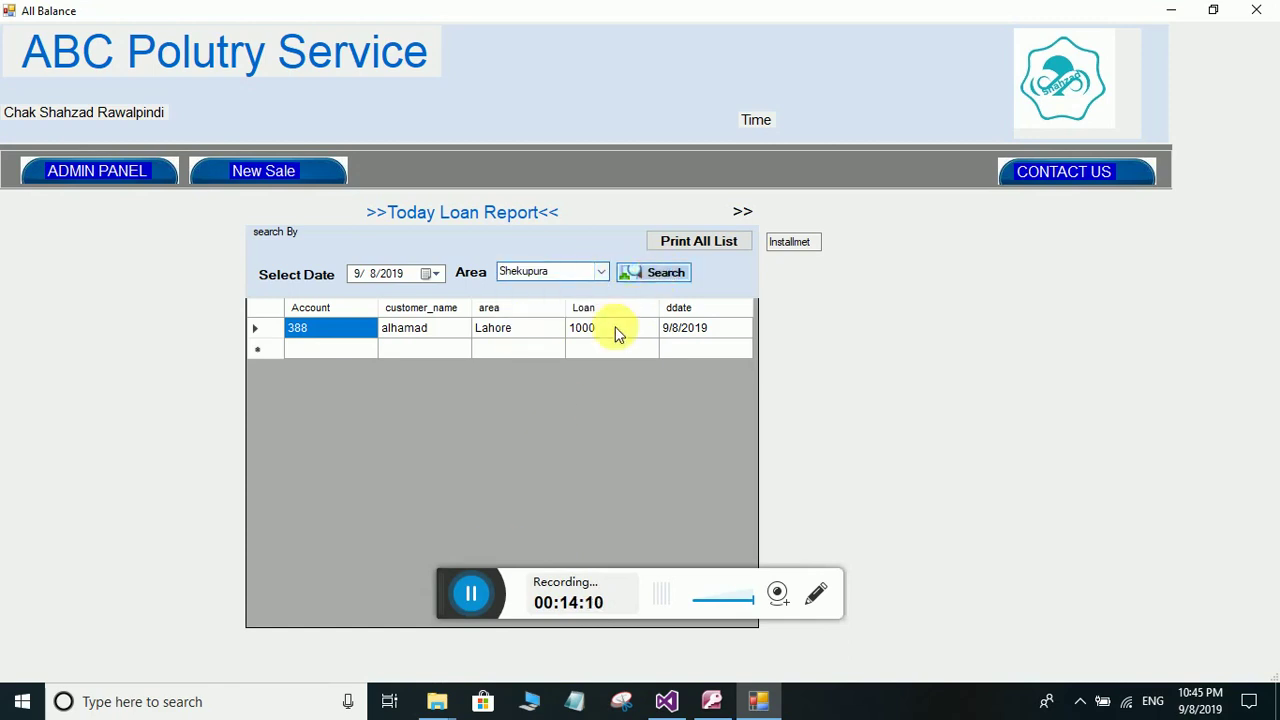
key(Return)
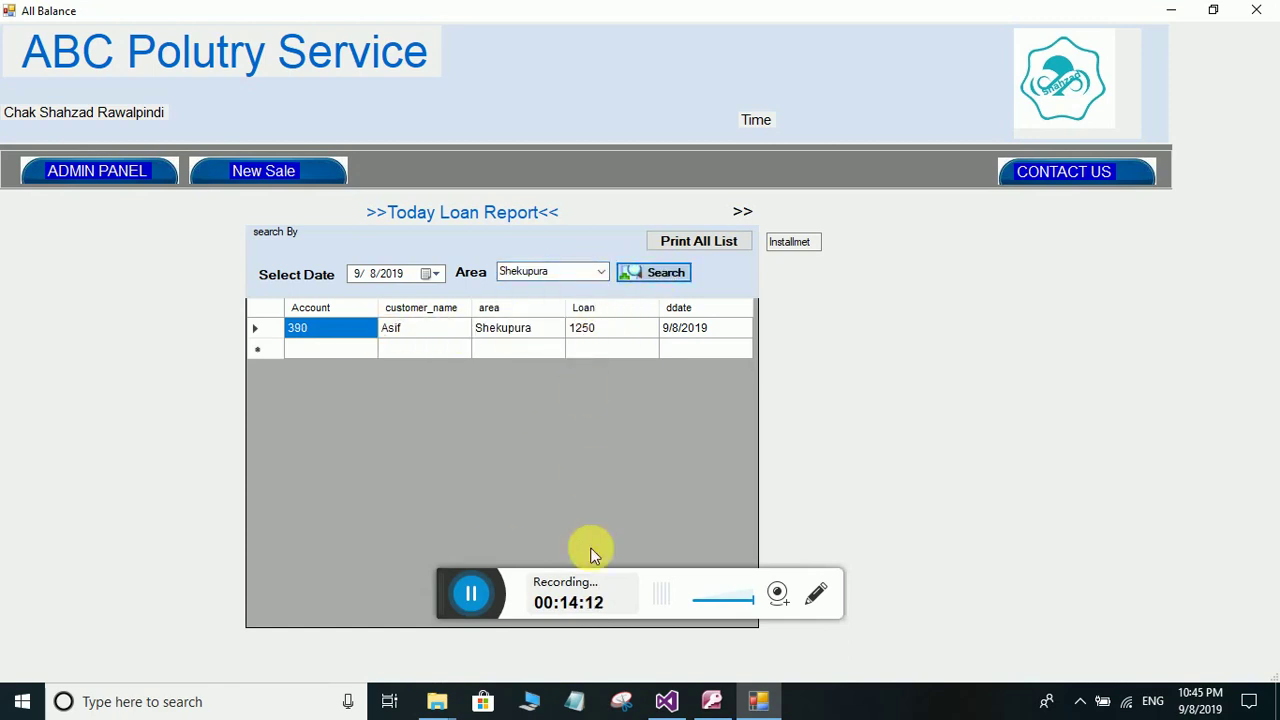
click(599, 272)
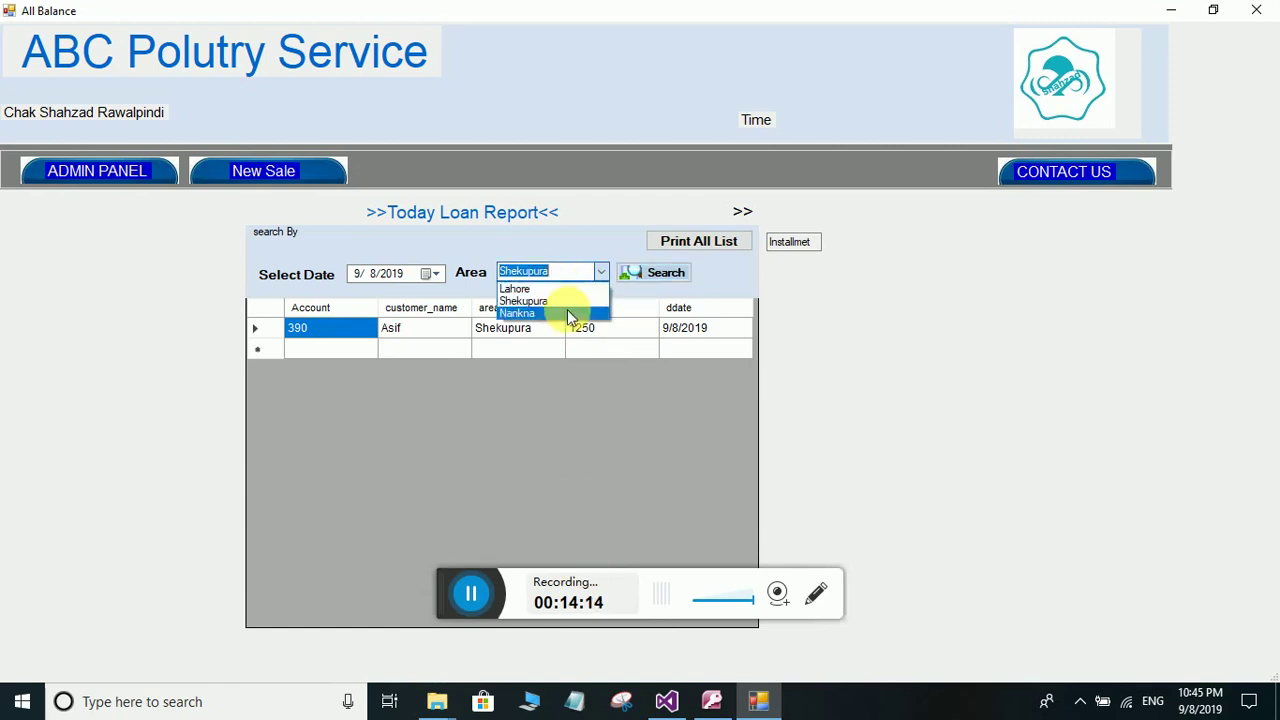
click(567, 313)
click(658, 276)
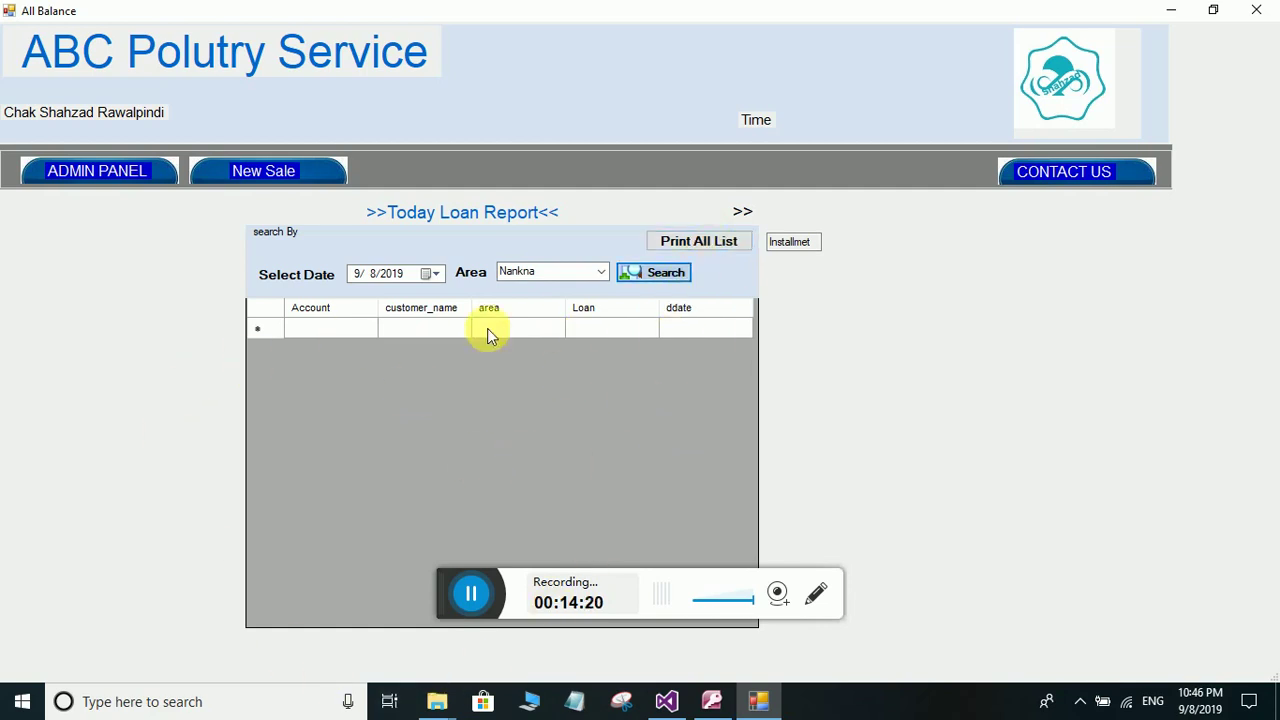
click(134, 176)
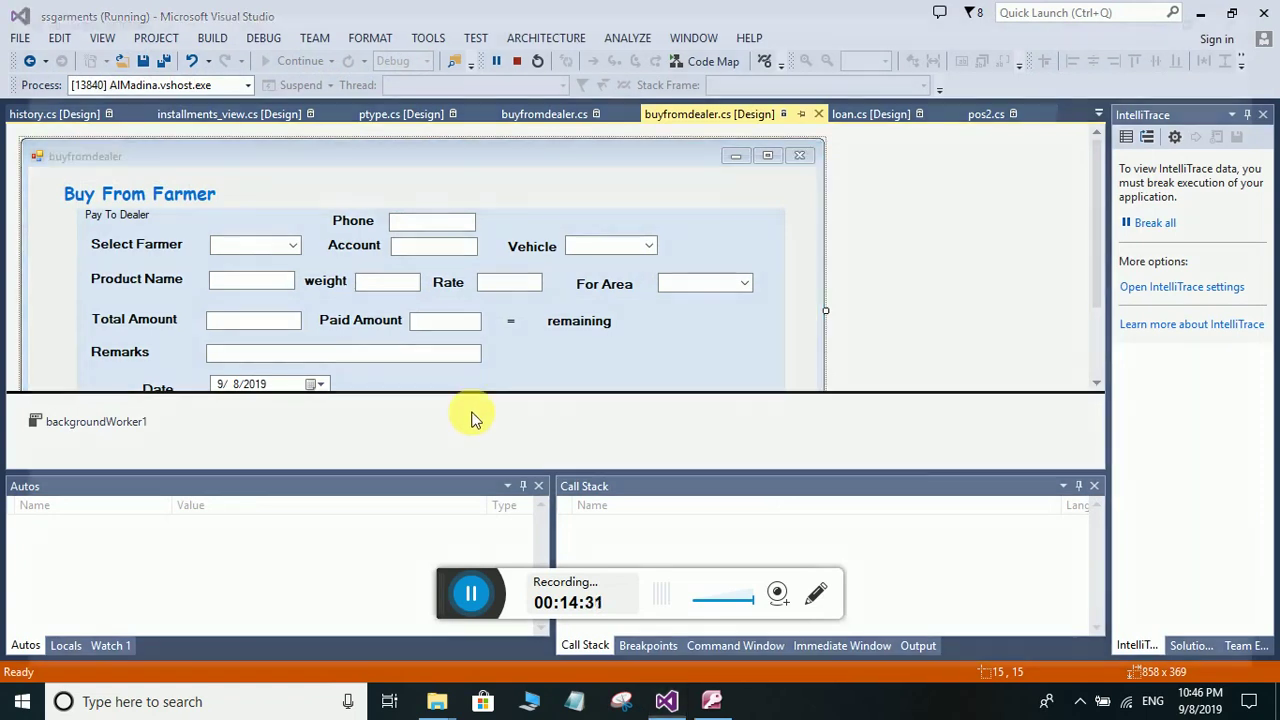
- Close the Visual Studio designer and rerun the summary search, showing Total Sale 3750
key(alt+F4)
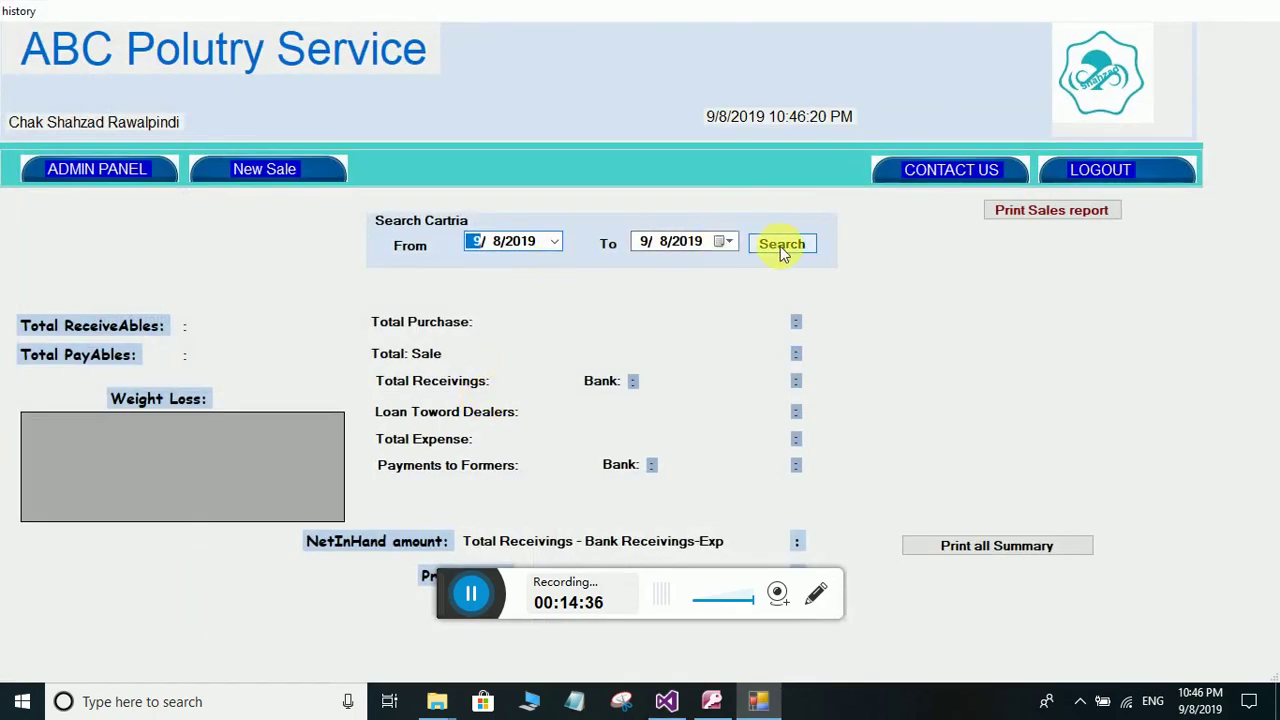
click(782, 248)
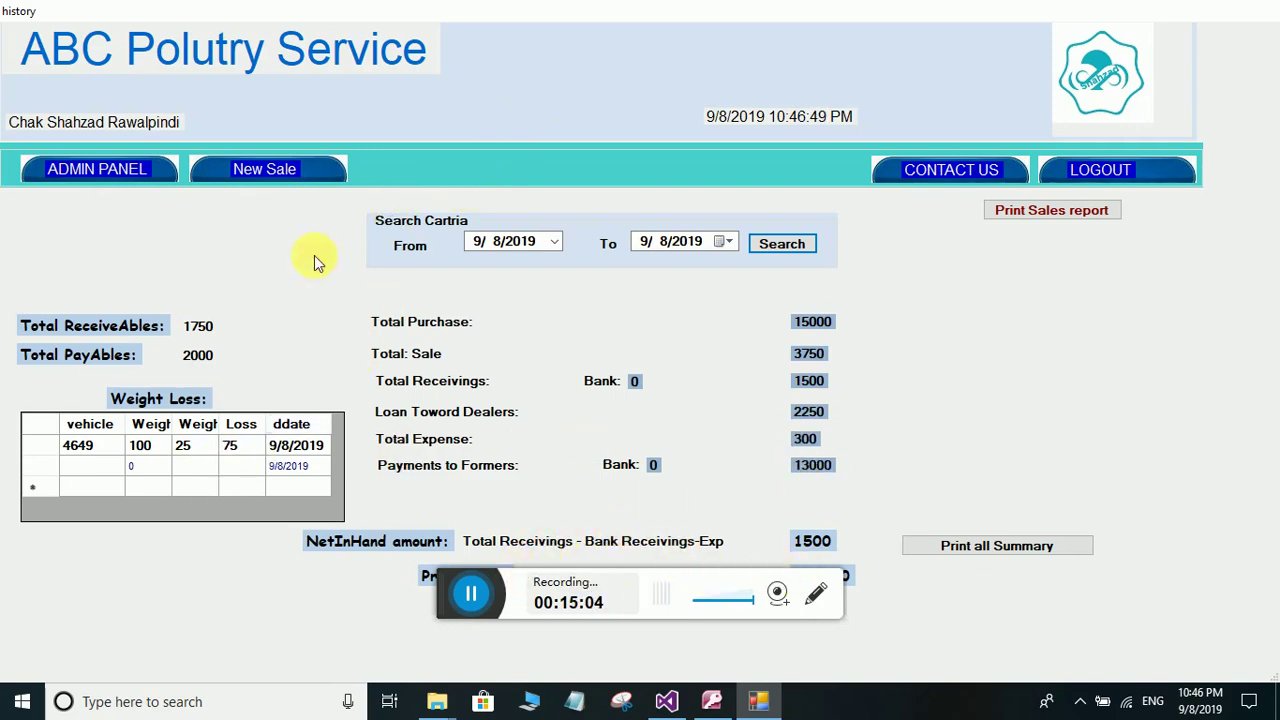
- Move the sales summary window lower so Profit/Loss of -11550 is visible
drag(606, 14, 600, 112)
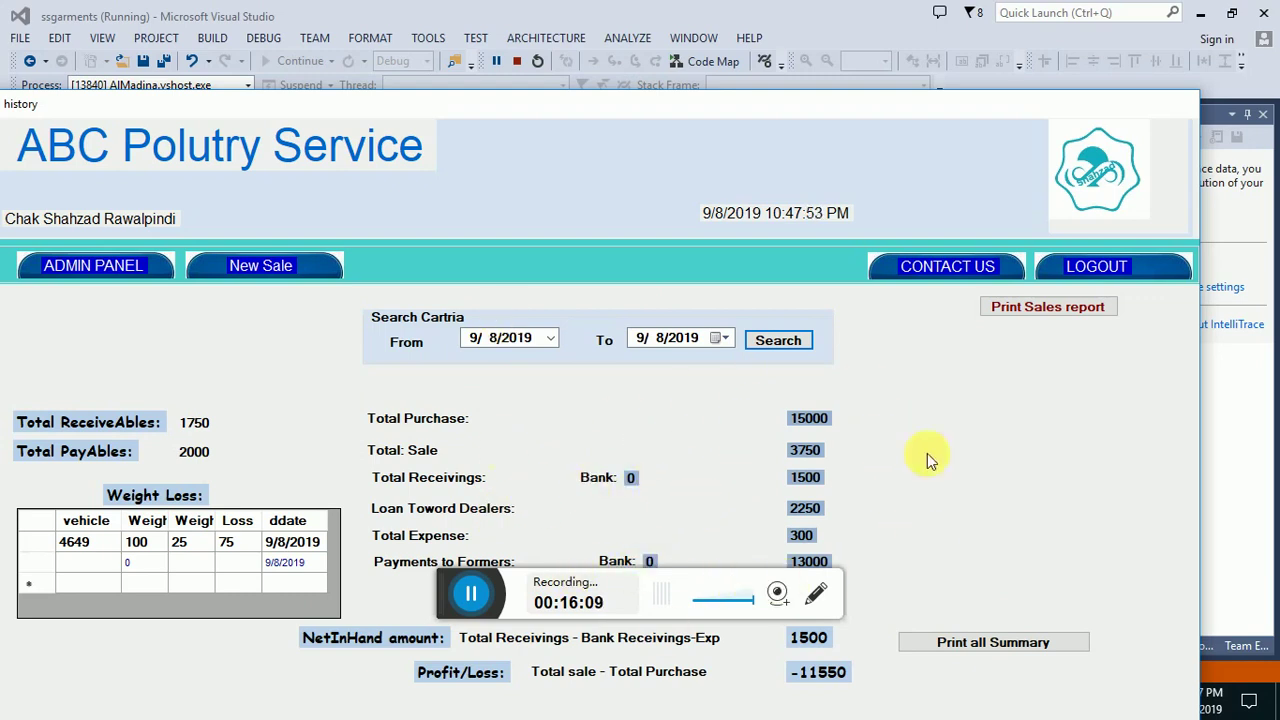
- Leave the sales summary report and go back to the admin panel
click(105, 265)
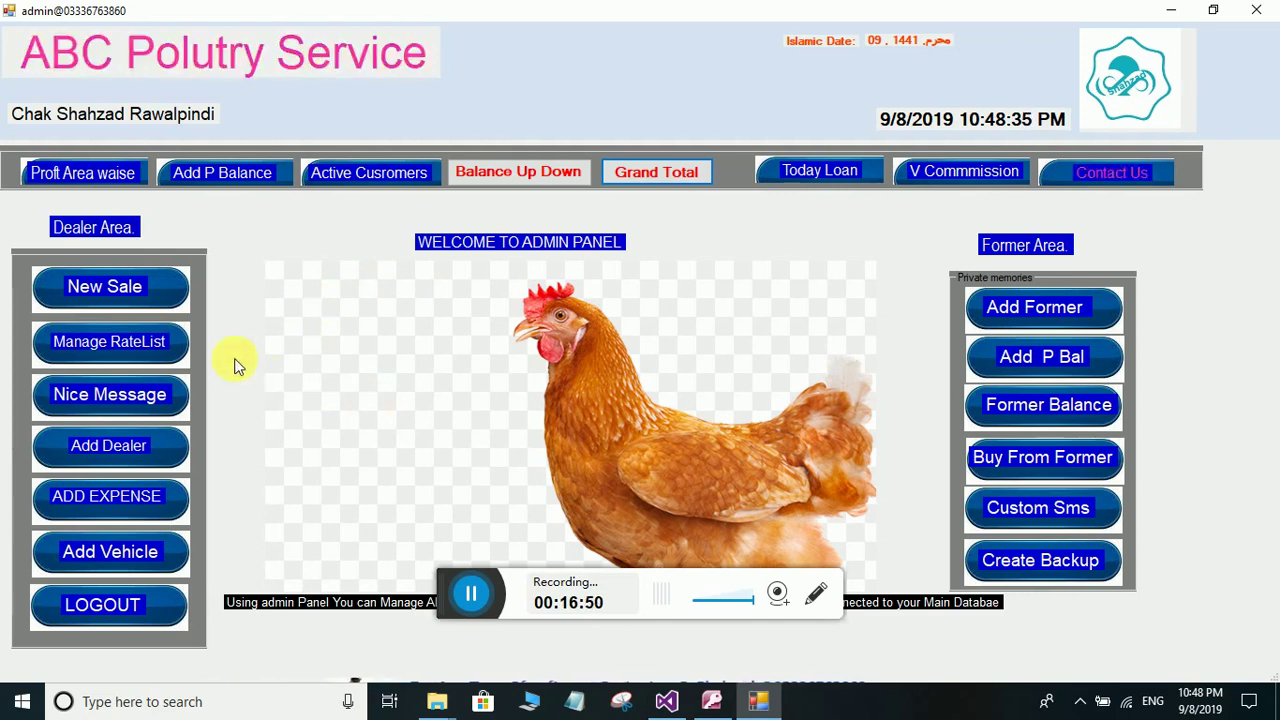
- Open the New Sale form showing chiken at rate 150 and three listed customers
click(107, 287)
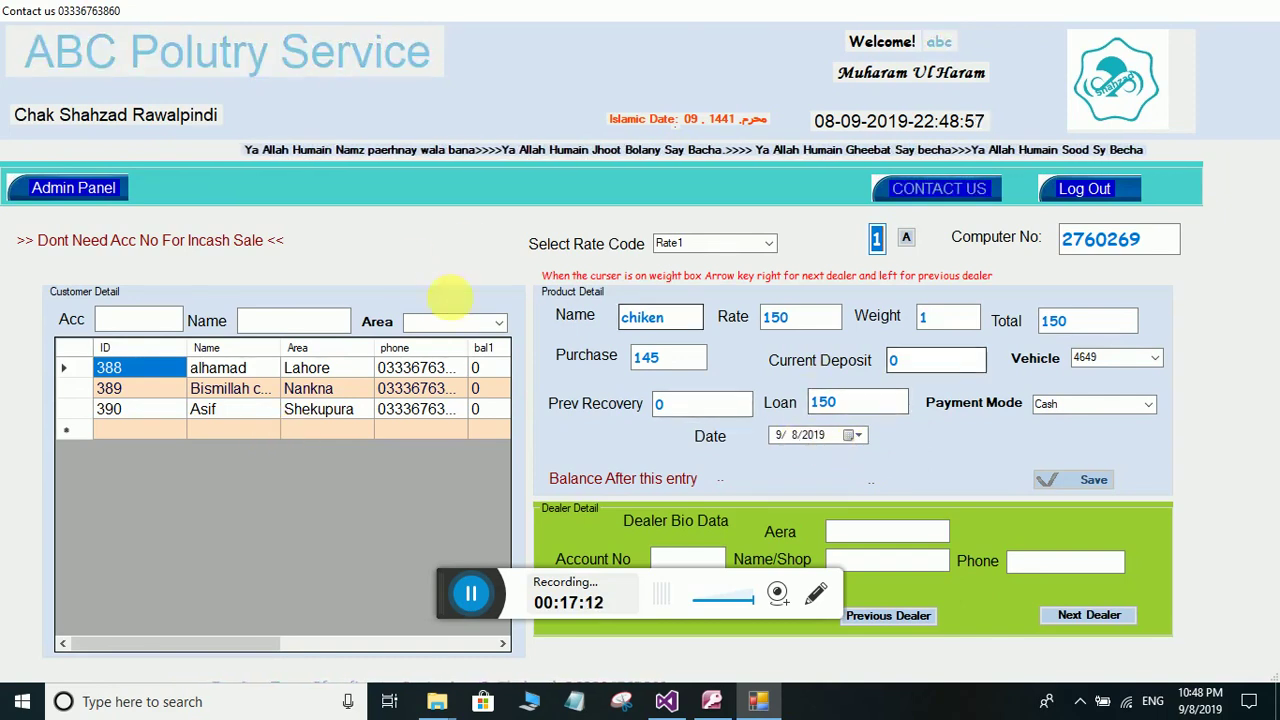
- Return to the admin panel and open Buy From Farmer, prefilled with Chiken, vehicle 4649, Lahore
click(60, 190)
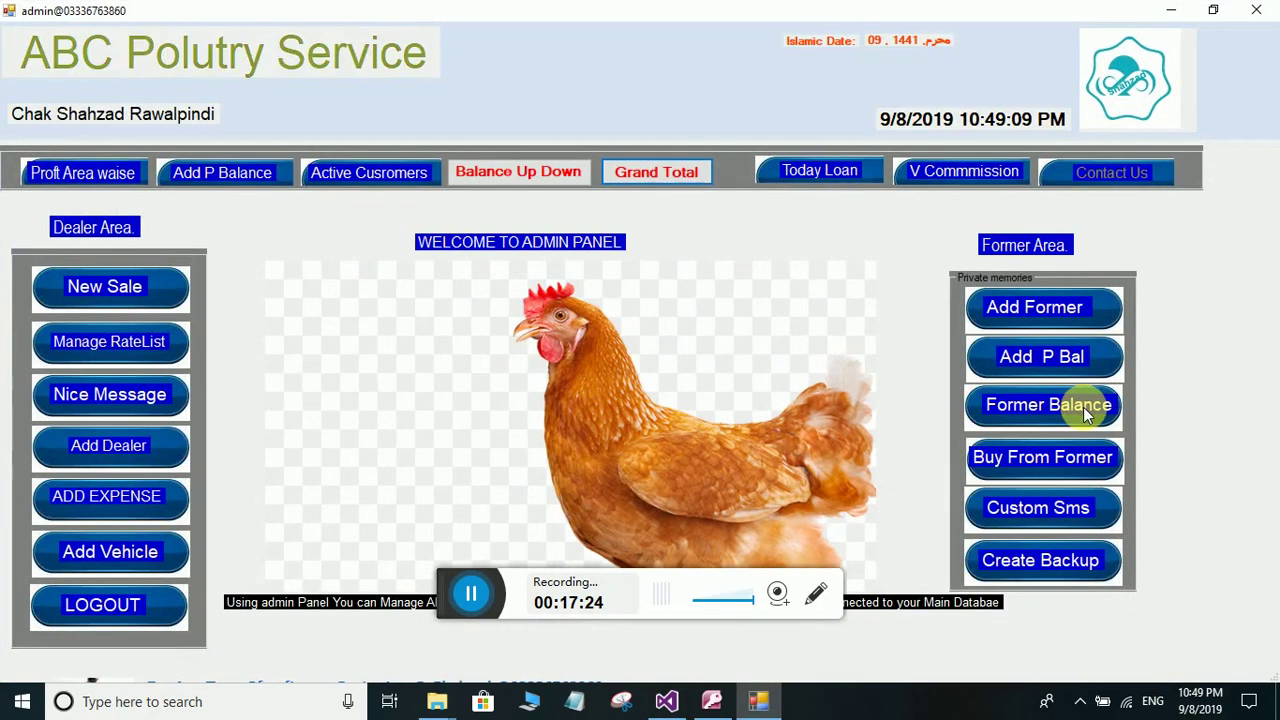
click(1063, 457)
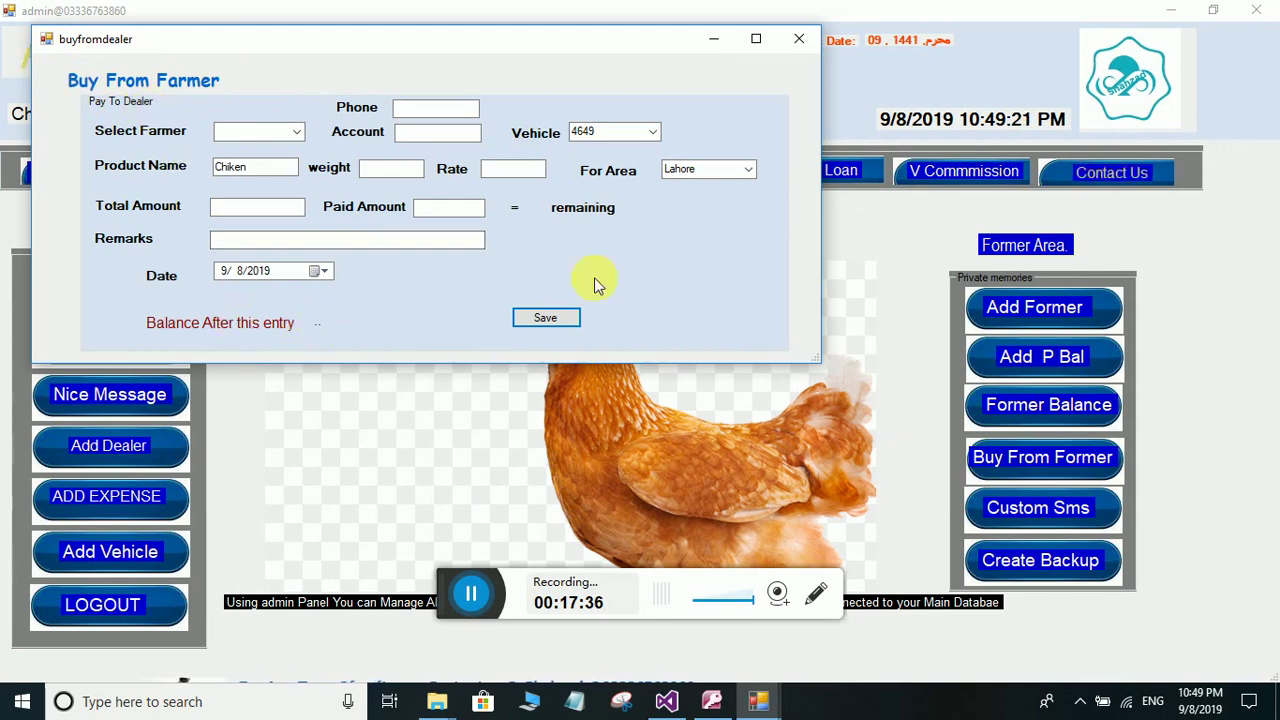
- Close the Buy From Farmer form without saving, leaving the admin panel
click(808, 39)
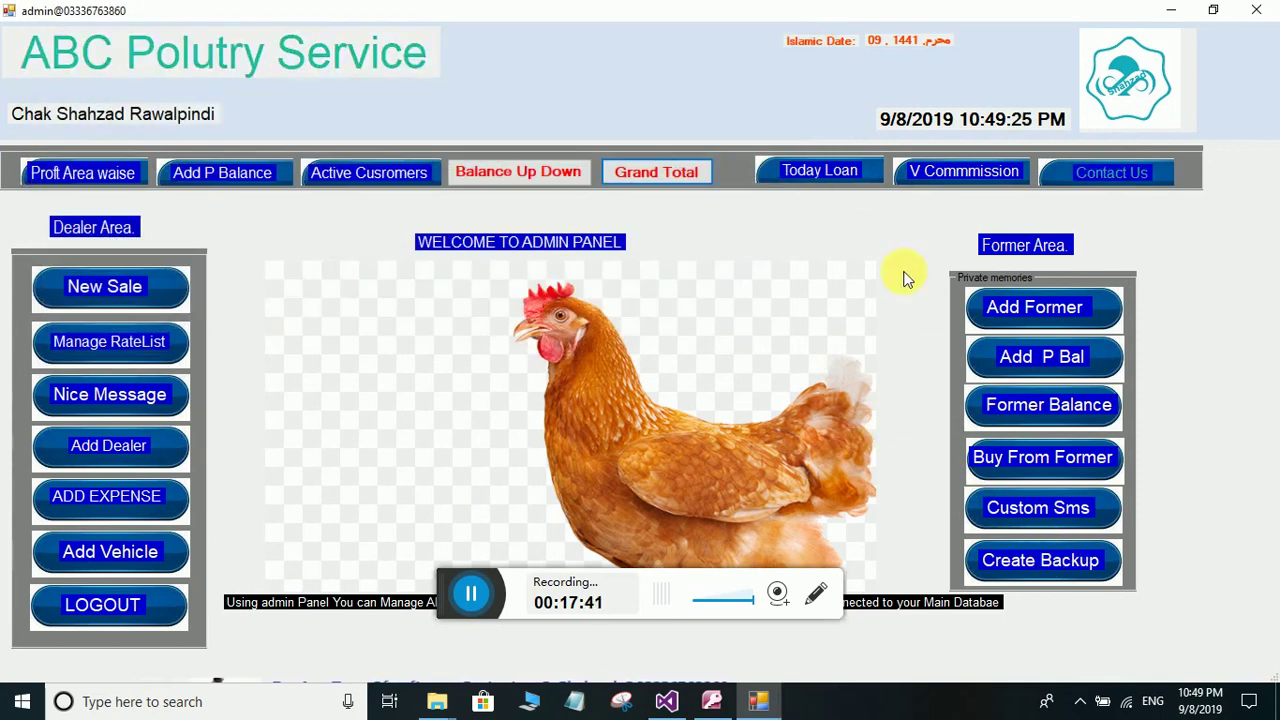
- View the Contact Us page, minimize it, then restore the poultry app from the taskbar
click(1082, 172)
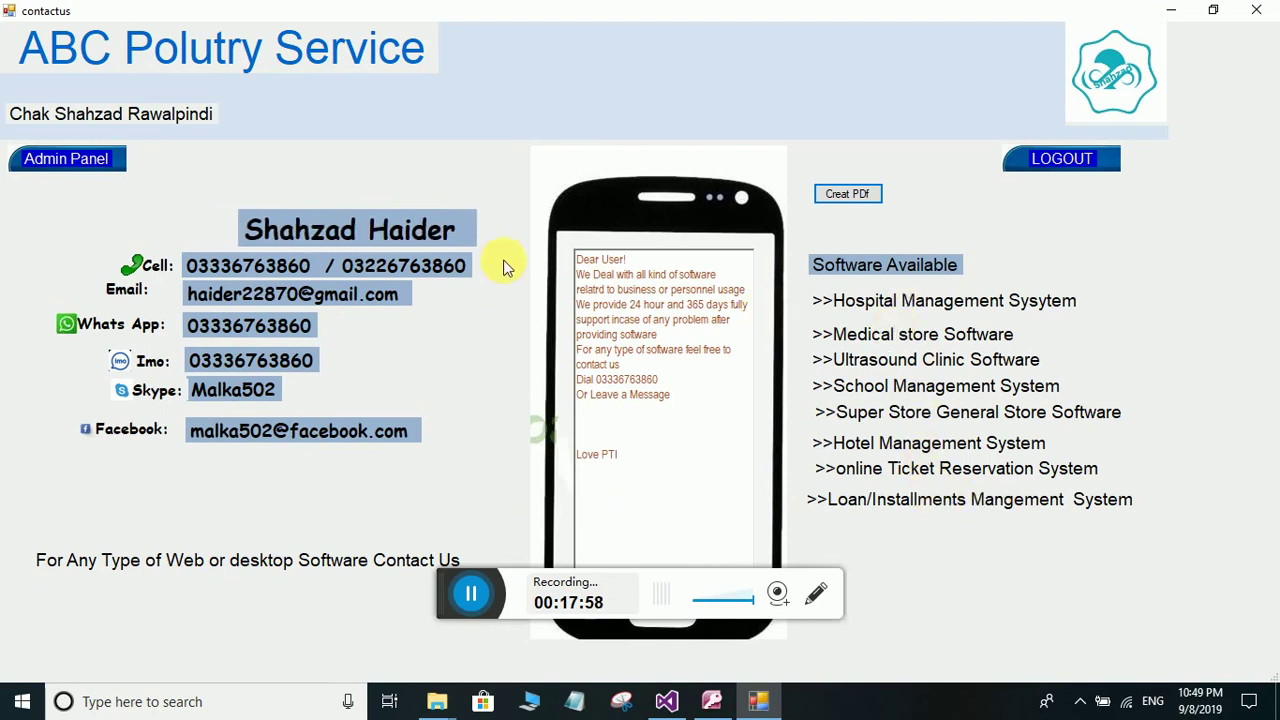
click(1169, 10)
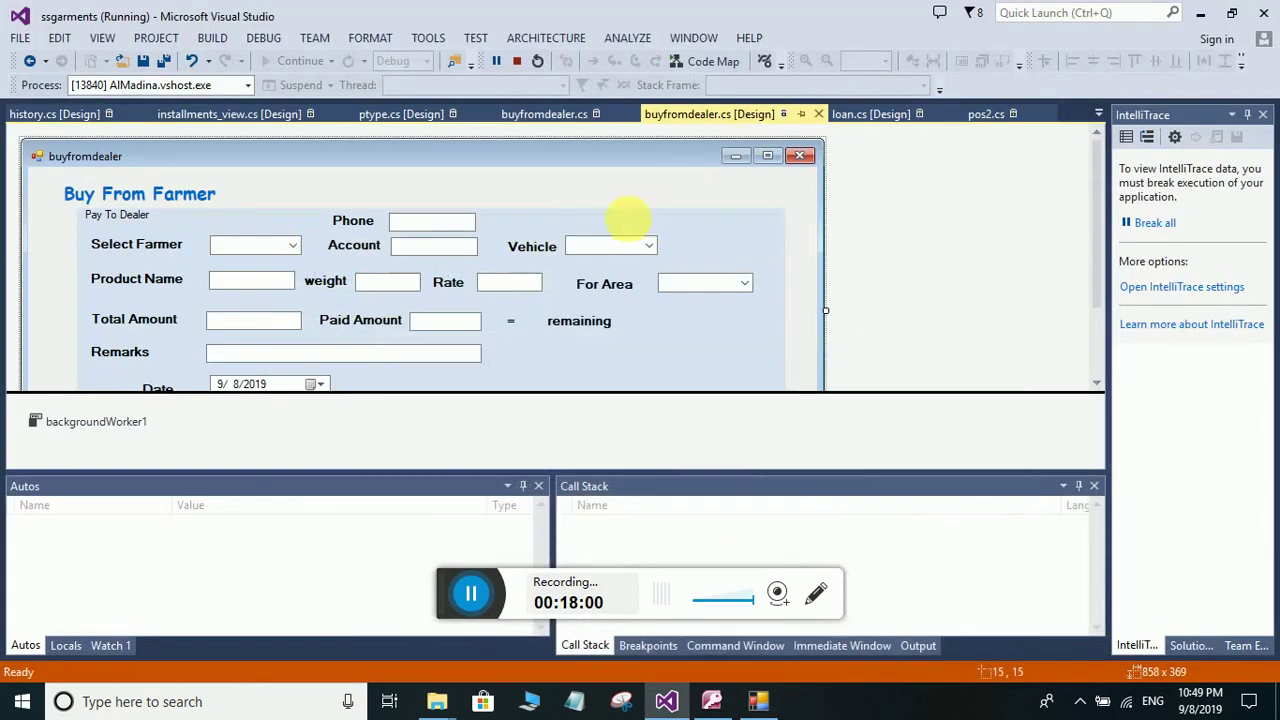
click(757, 703)
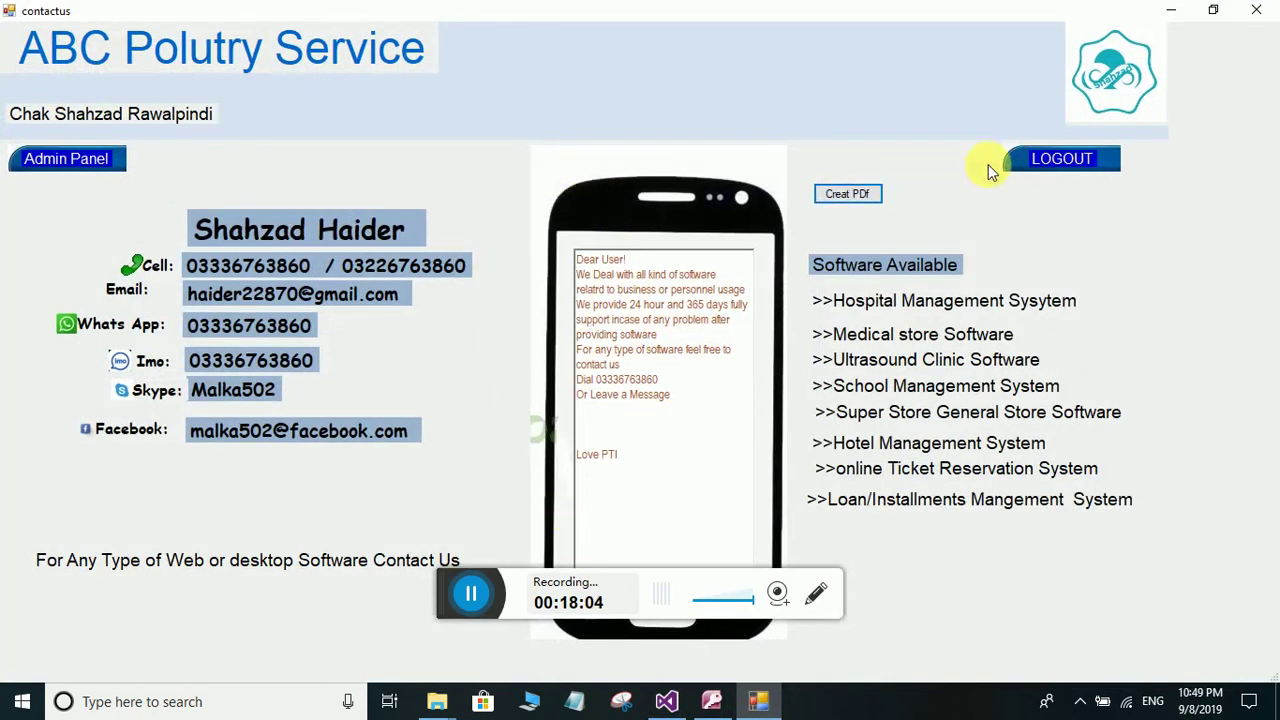
- Go back to the admin panel and reopen the Contact Us page with contact details and software list
click(86, 158)
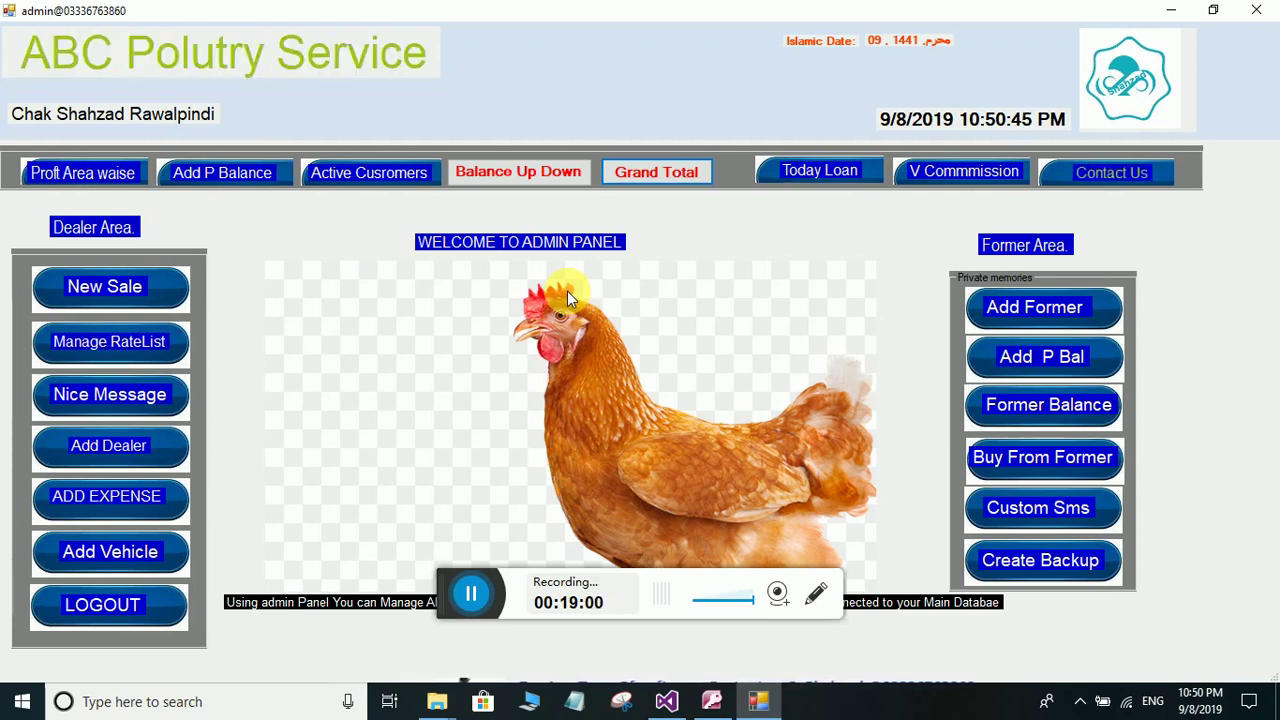
click(1092, 175)
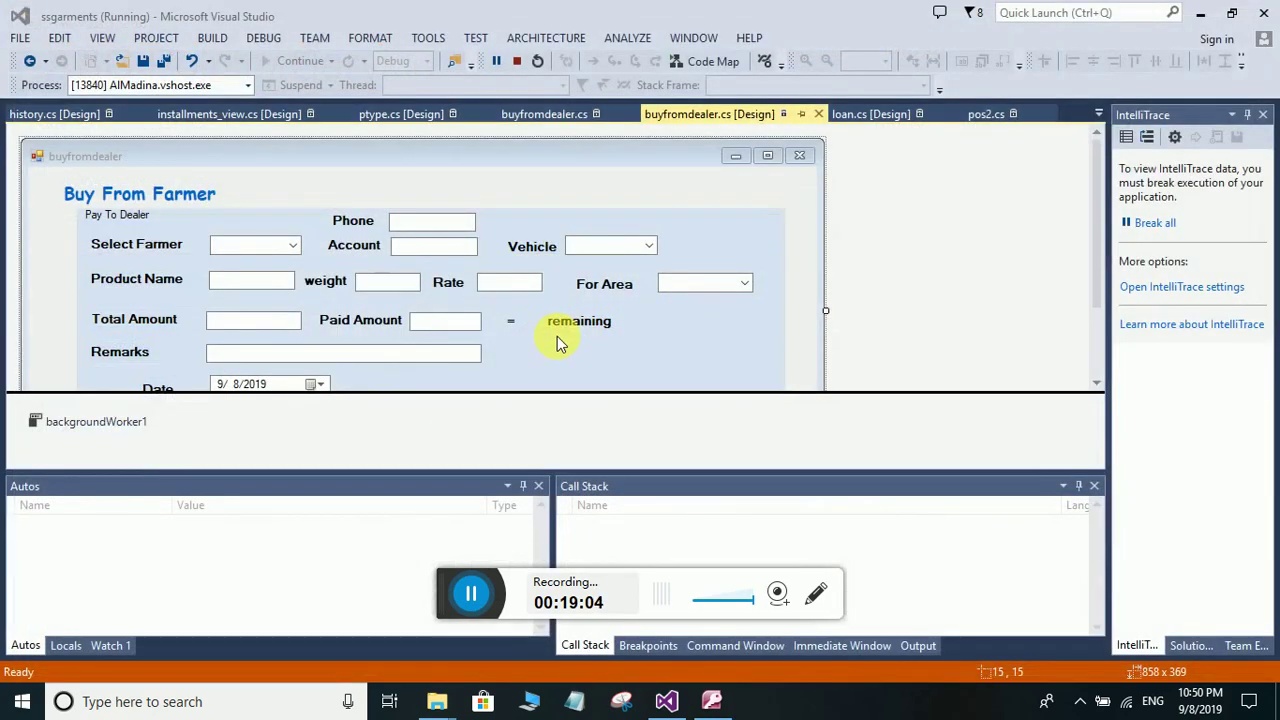